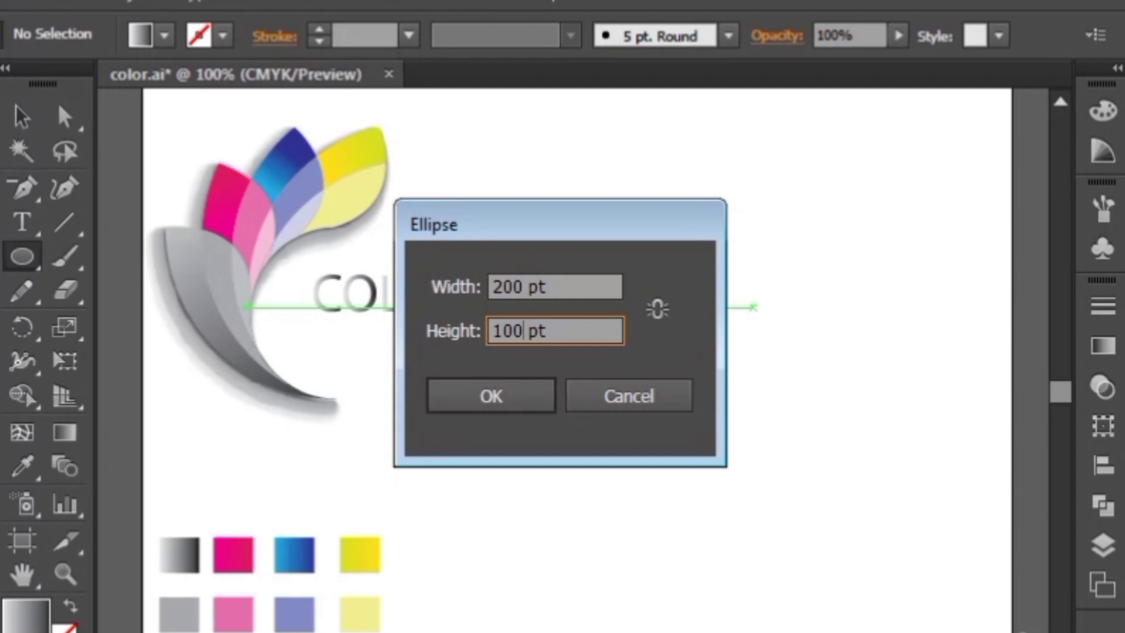
- Create a 200 by 200 pt circle and place it in the blank area beside the COLOR logo
{"action": "type", "text": "200"}
{"action": "left_click", "coordinate": [505, 396]}
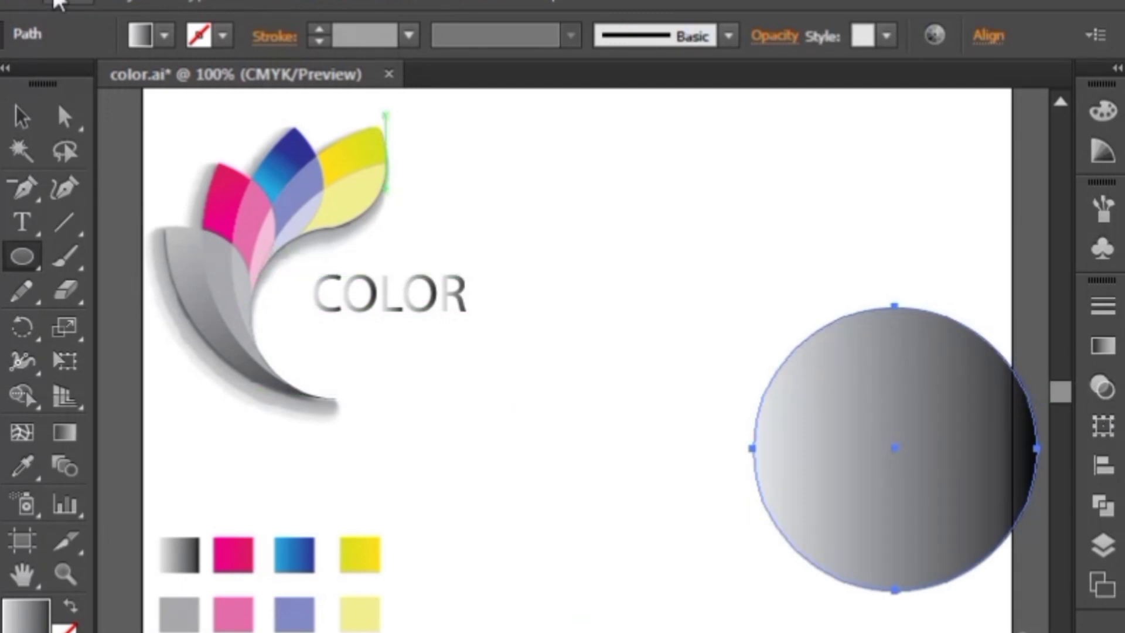
{"action": "left_click", "coordinate": [22, 116]}
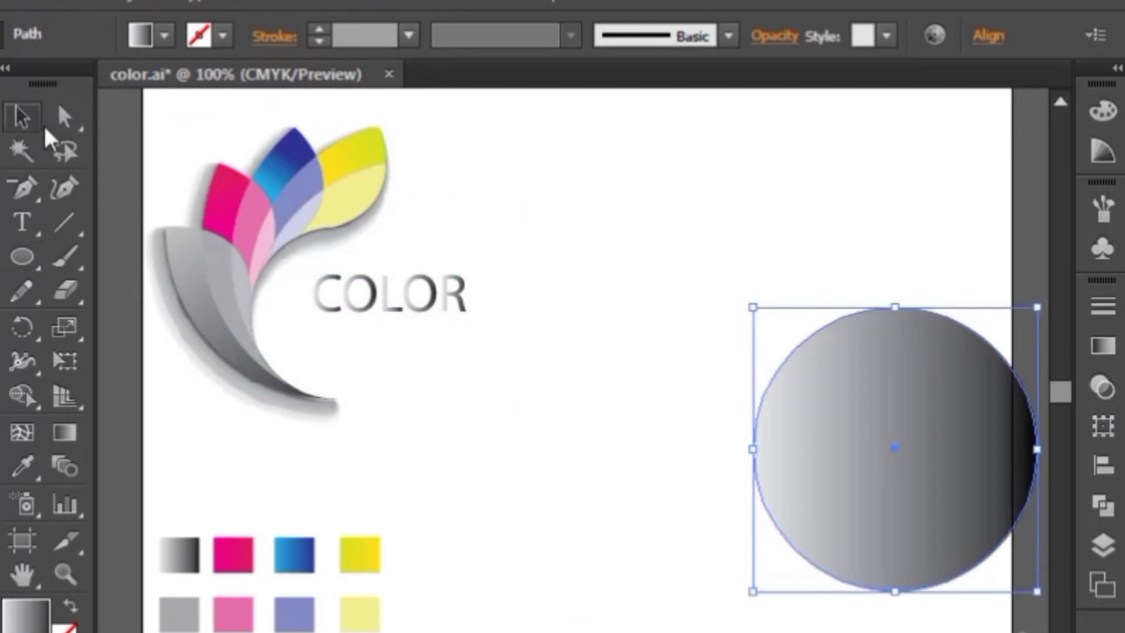
{"action": "left_click_drag", "start_coordinate": [905, 432], "coordinate": [737, 398]}
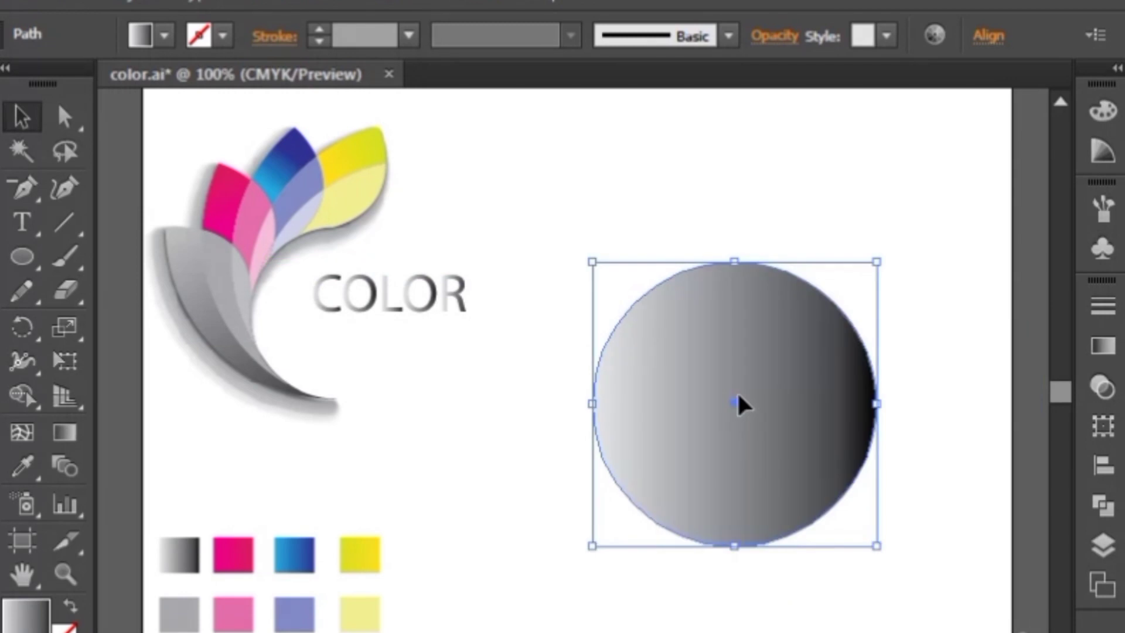
- Create a second circle 100 pt wide and 100 pt high, near the large circle's lower-left edge
{"action": "left_click", "coordinate": [21, 256]}
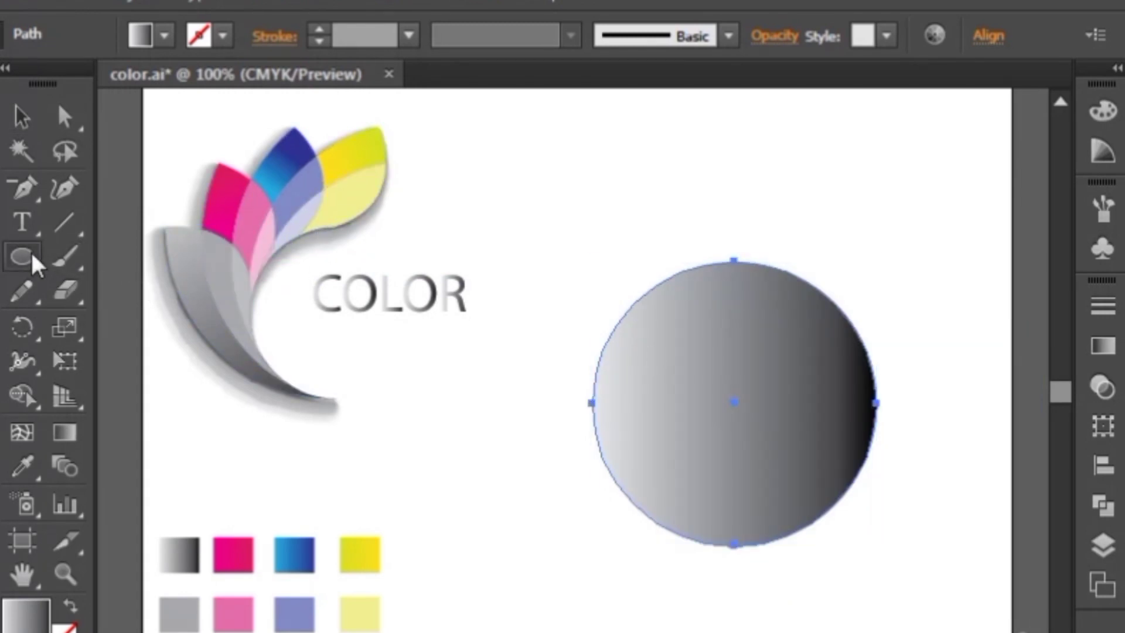
{"action": "left_click", "coordinate": [536, 446]}
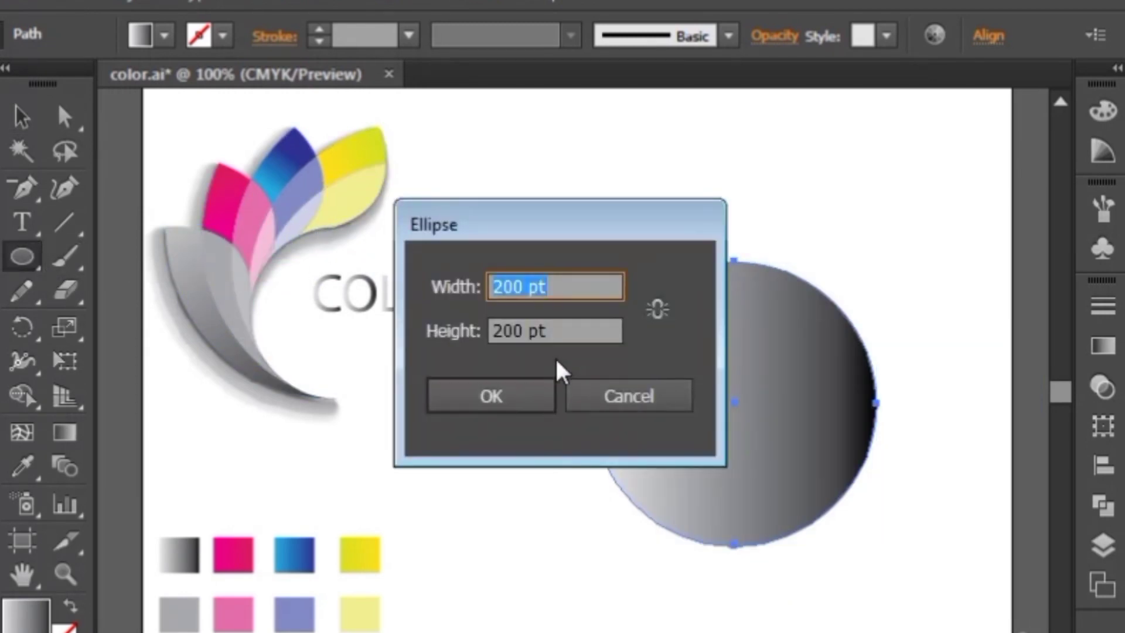
{"action": "left_click", "coordinate": [604, 284]}
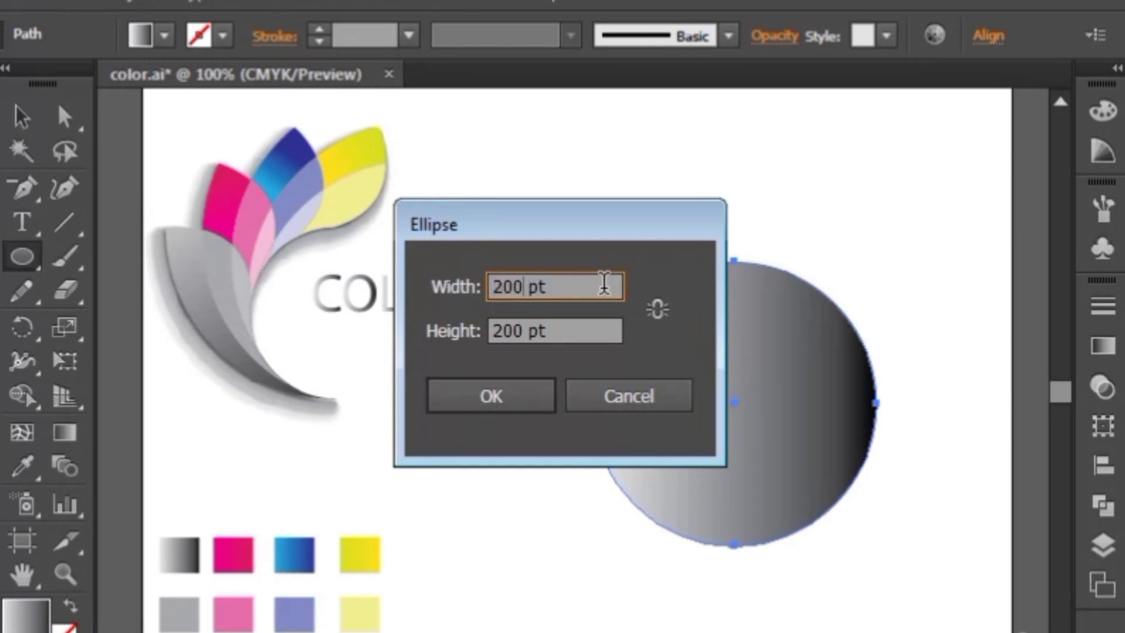
{"action": "key", "text": "BackSpace"}
{"action": "key", "text": "BackSpace"}
{"action": "key", "text": "BackSpace"}
{"action": "type", "text": "100"}
{"action": "key", "text": "Tab"}
{"action": "key", "text": "Left"}
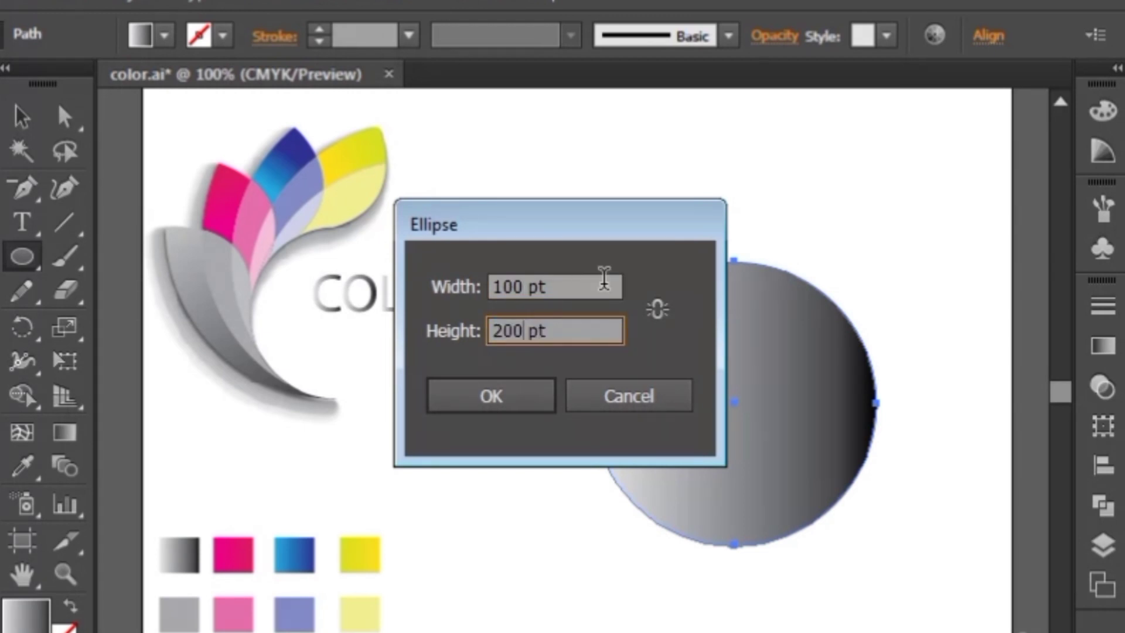
{"action": "key", "text": "BackSpace"}
{"action": "key", "text": "BackSpace"}
{"action": "key", "text": "BackSpace"}
{"action": "type", "text": "100"}
{"action": "left_click", "coordinate": [531, 389]}
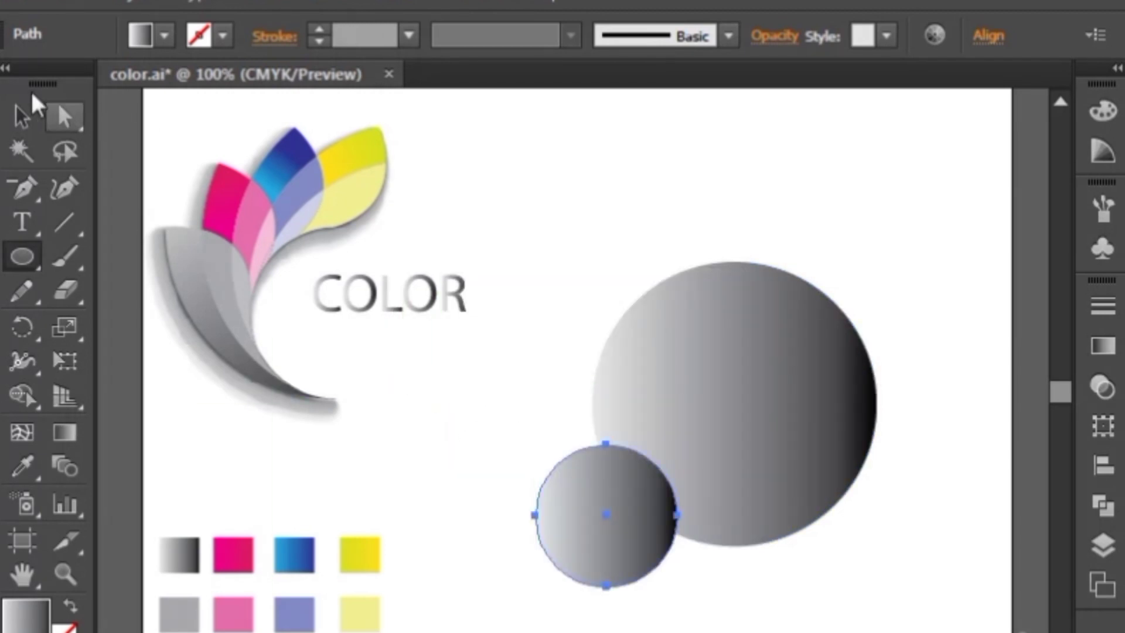
- Move the small circle inside the large one, centred horizontally and touching its bottom edge, and deselect it
{"action": "left_click", "coordinate": [22, 115]}
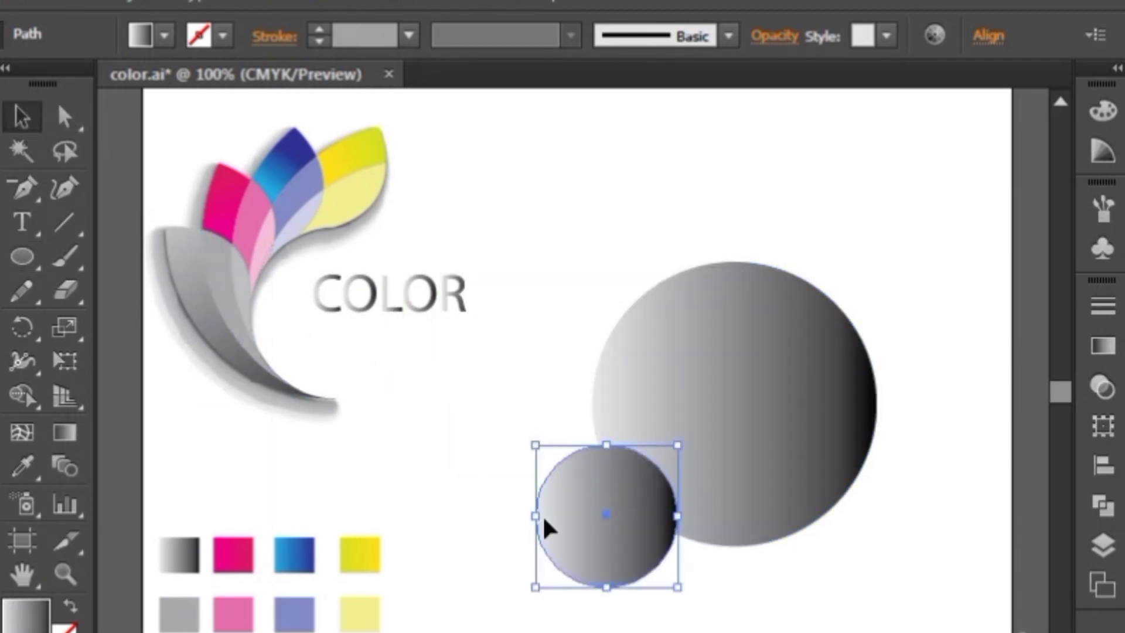
{"action": "left_click_drag", "start_coordinate": [606, 514], "coordinate": [738, 474]}
{"action": "left_click", "coordinate": [706, 589]}
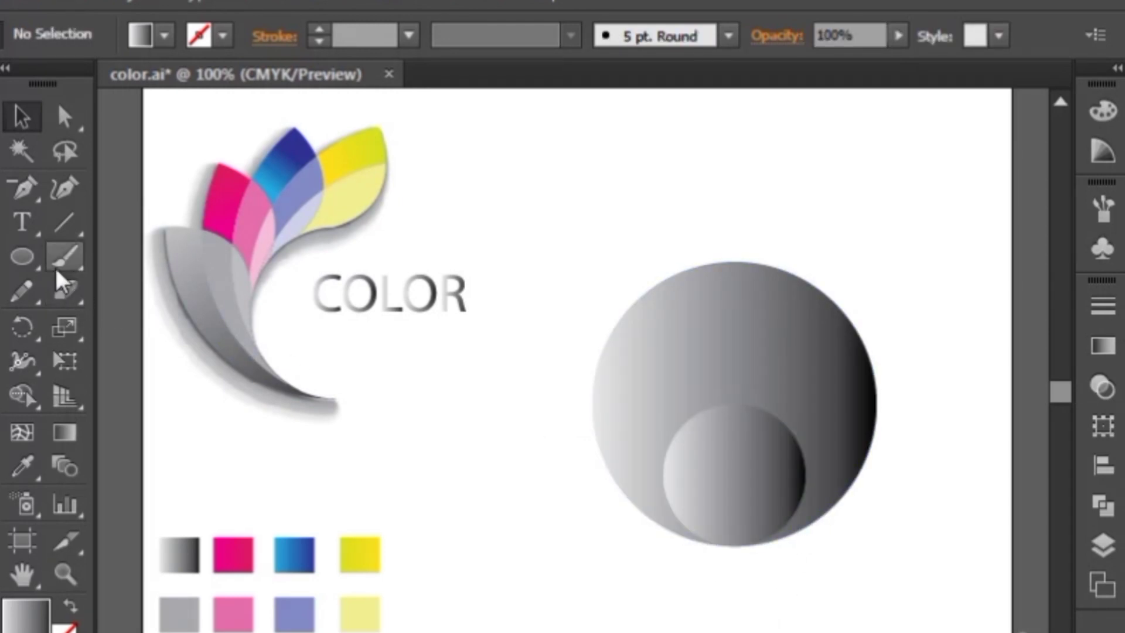
- Draw a horizontal and a vertical straight line crossing at the large circle's centre, both extending beyond its edges
{"action": "left_click", "coordinate": [57, 217]}
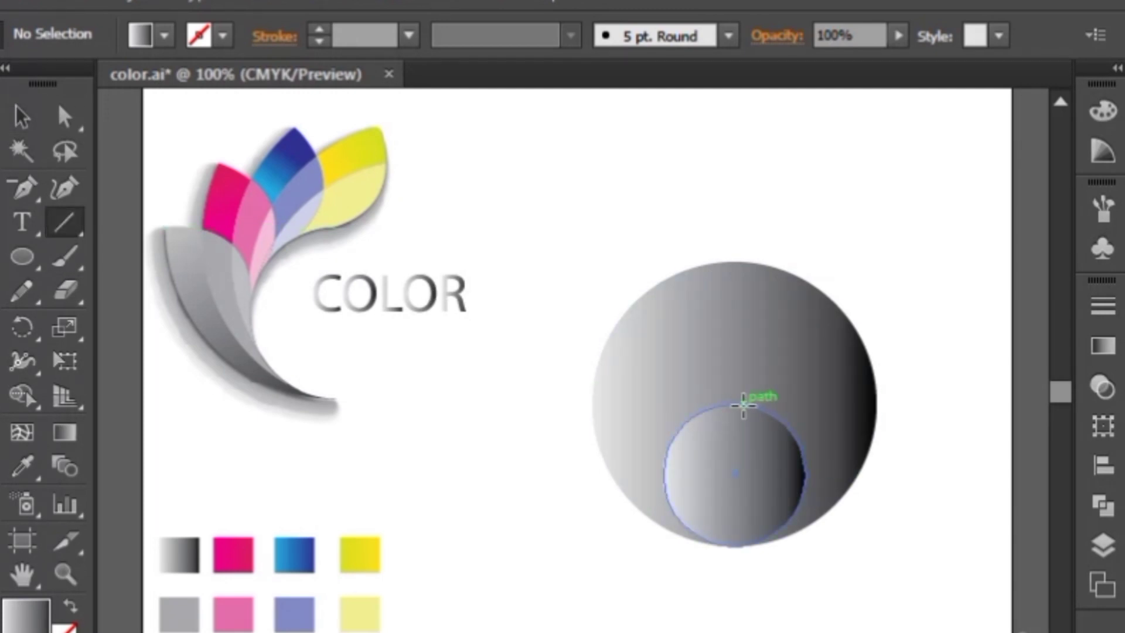
{"action": "left_click_drag", "start_coordinate": [734, 403], "coordinate": [549, 382]}
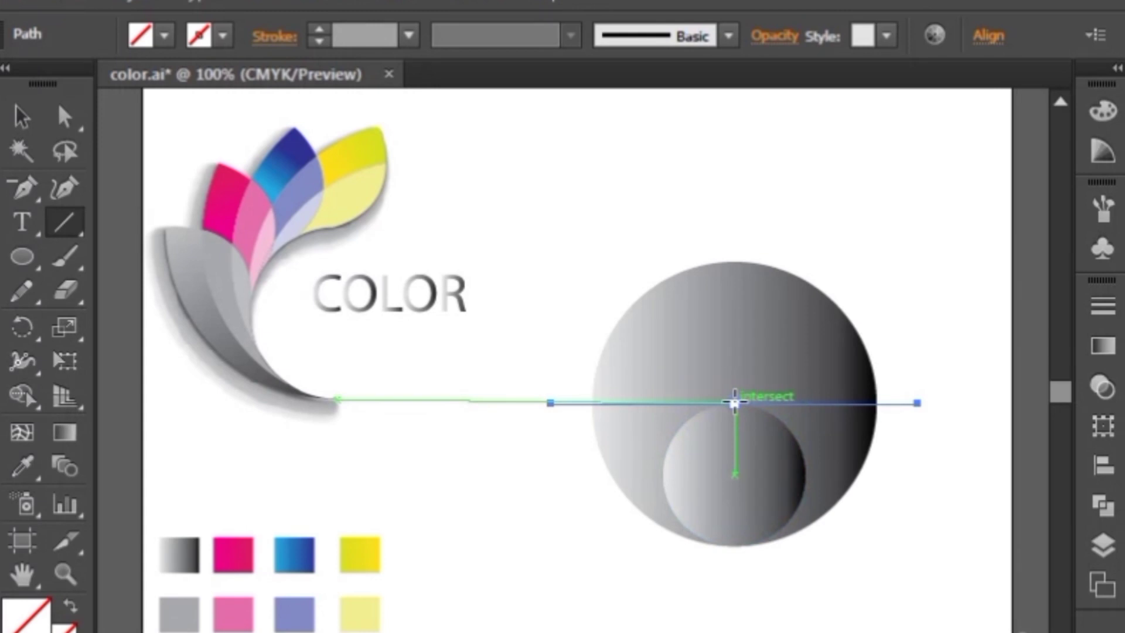
{"action": "left_click_drag", "start_coordinate": [735, 402], "coordinate": [744, 572]}
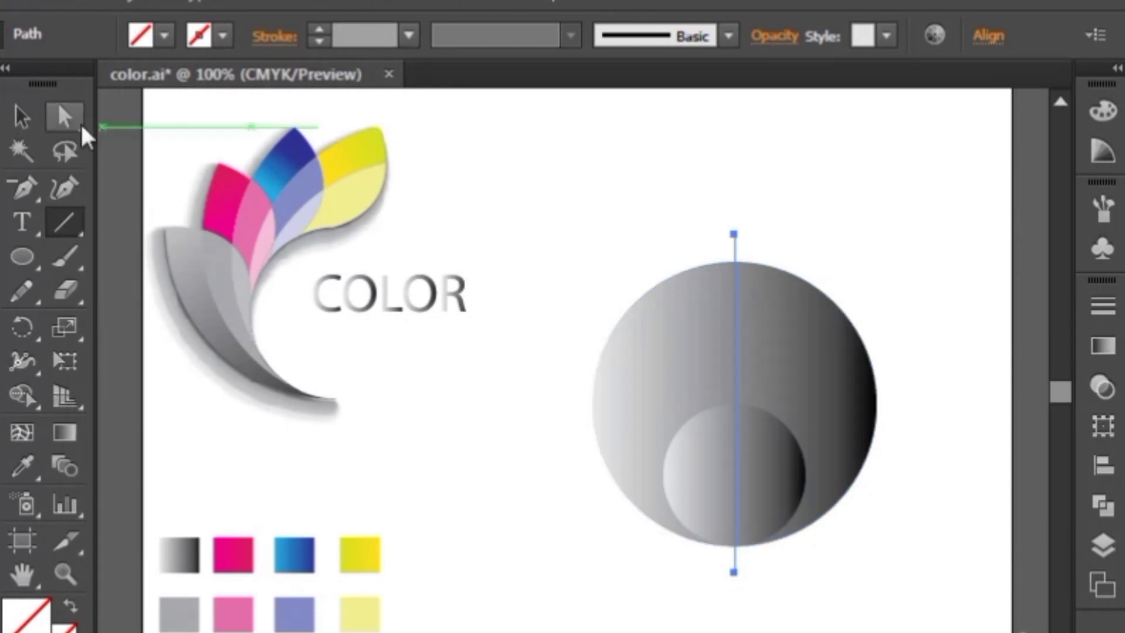
- Give both the vertical and the horizontal centre line a green stroke
{"action": "left_click", "coordinate": [29, 118]}
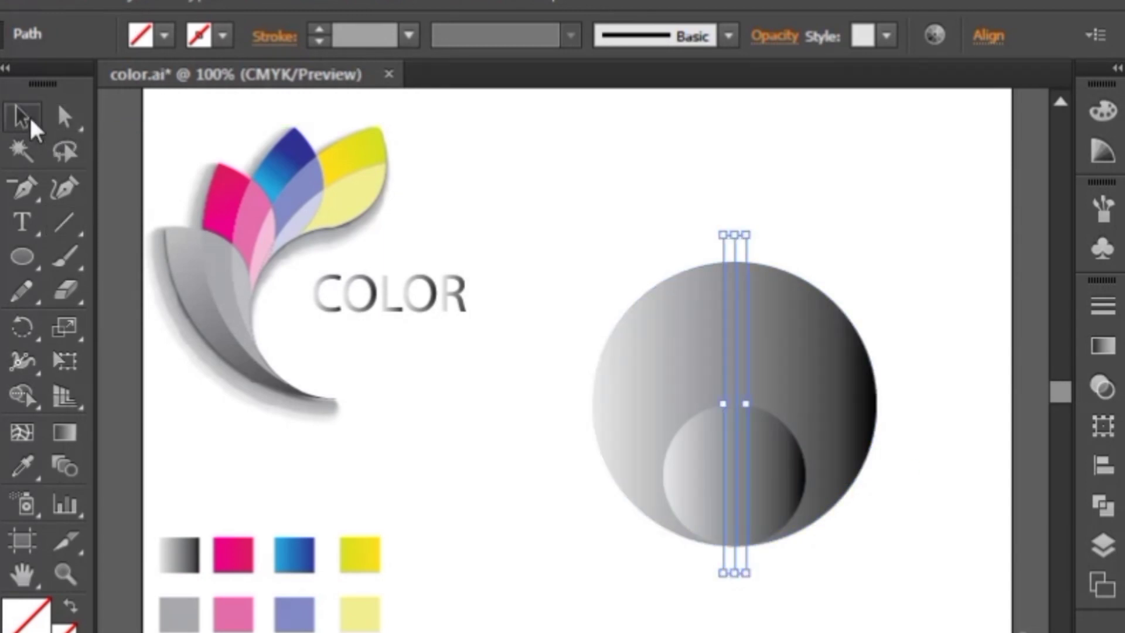
{"action": "left_click", "coordinate": [223, 36]}
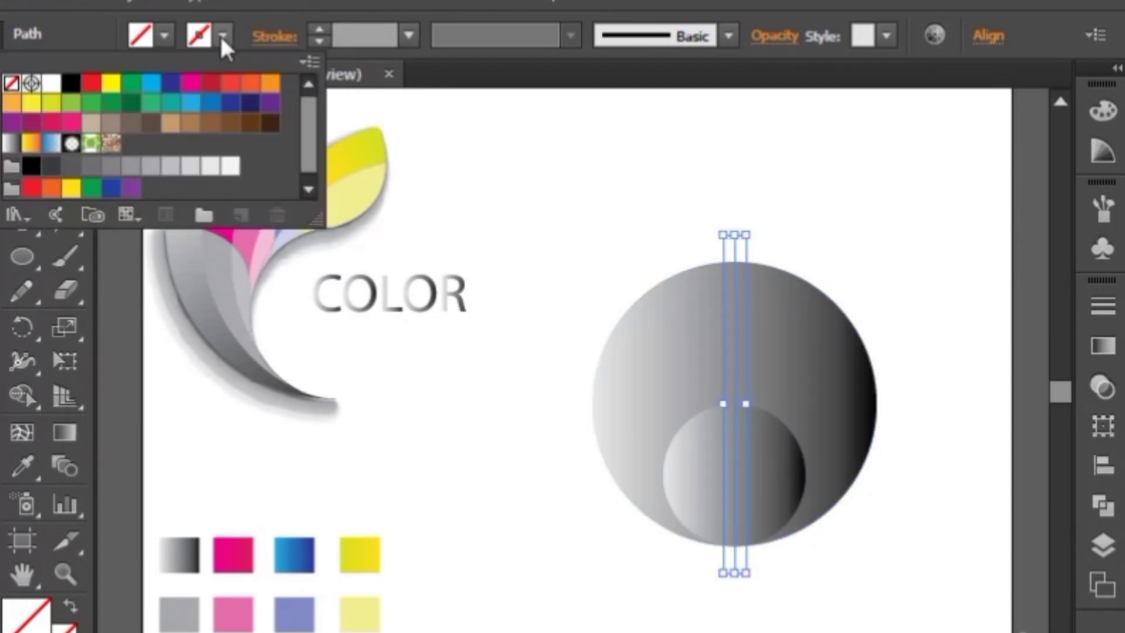
{"action": "left_click", "coordinate": [131, 83]}
{"action": "left_click", "coordinate": [544, 582]}
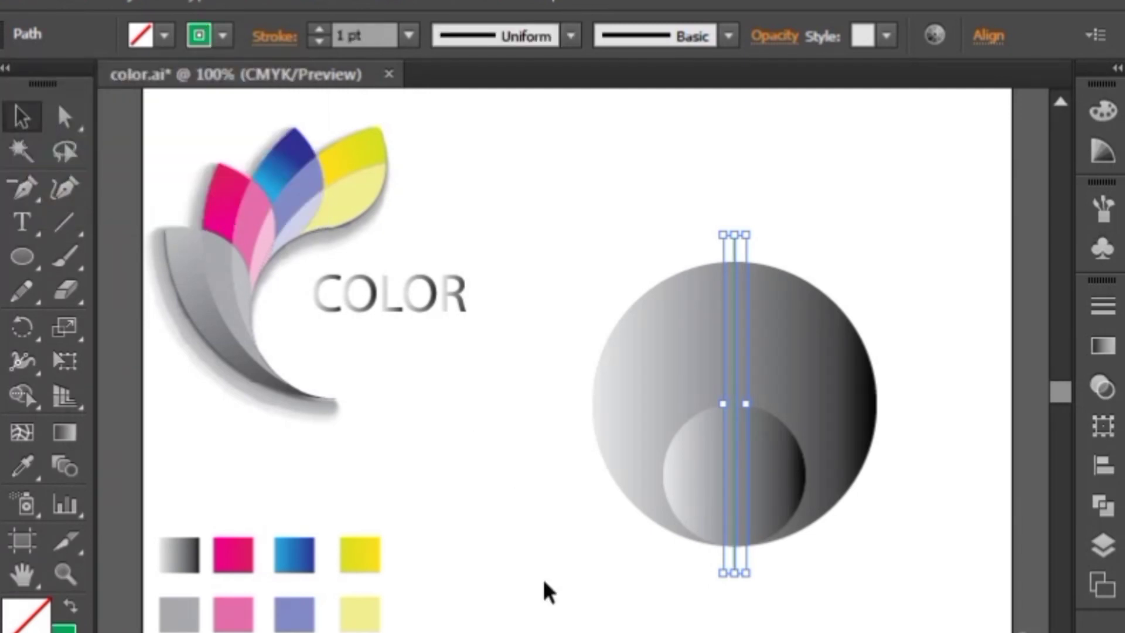
{"action": "left_click", "coordinate": [544, 581]}
{"action": "left_click", "coordinate": [572, 404]}
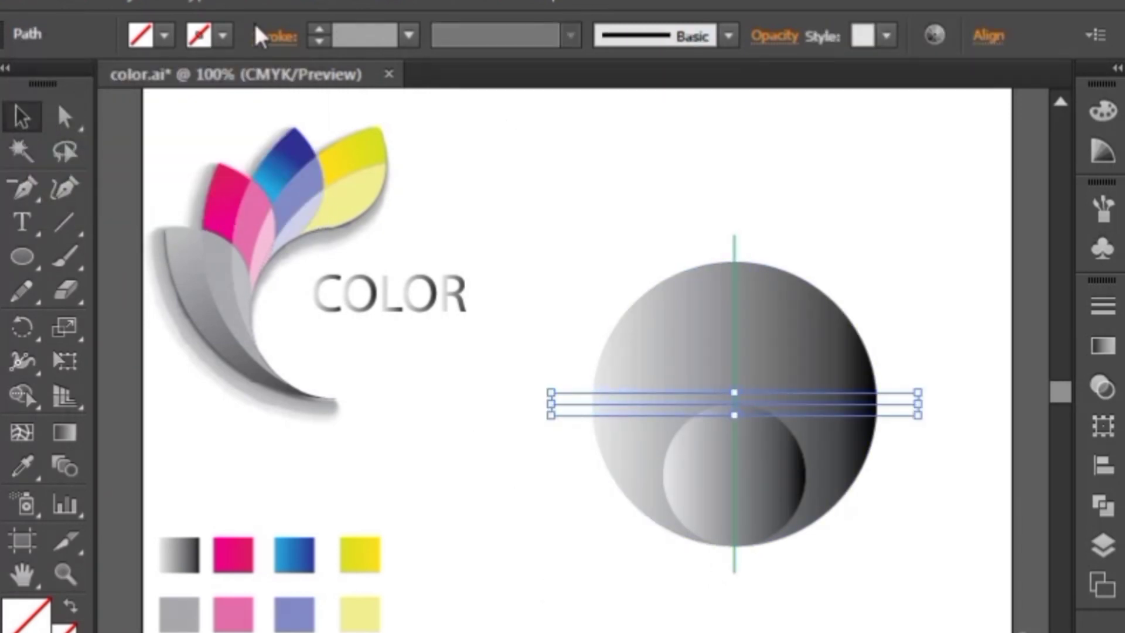
{"action": "left_click", "coordinate": [223, 36]}
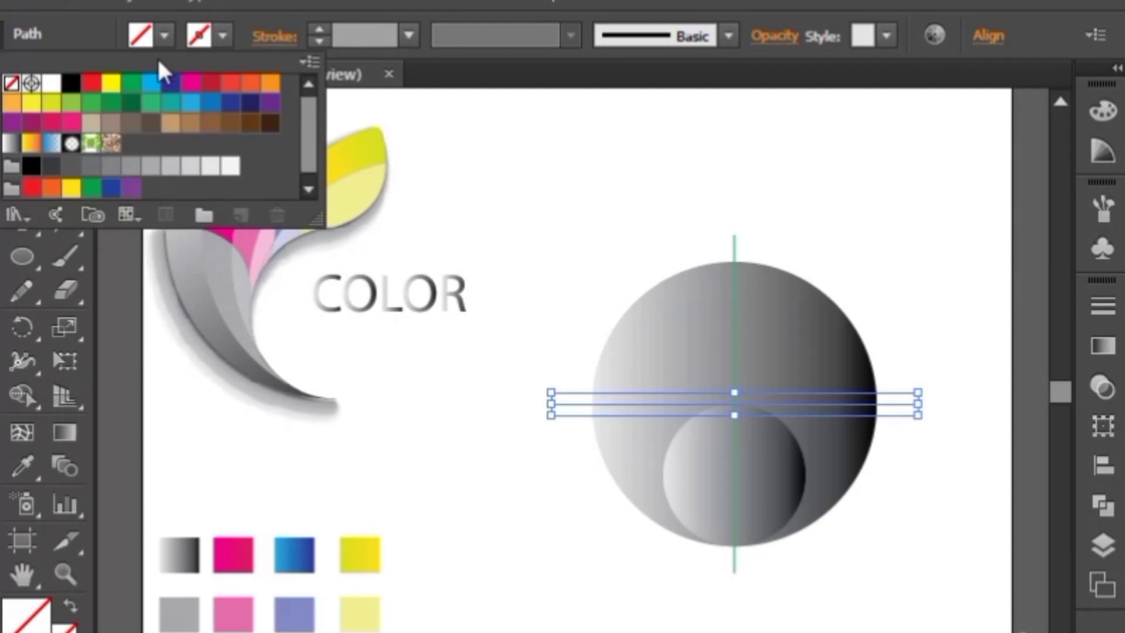
{"action": "left_click", "coordinate": [136, 87]}
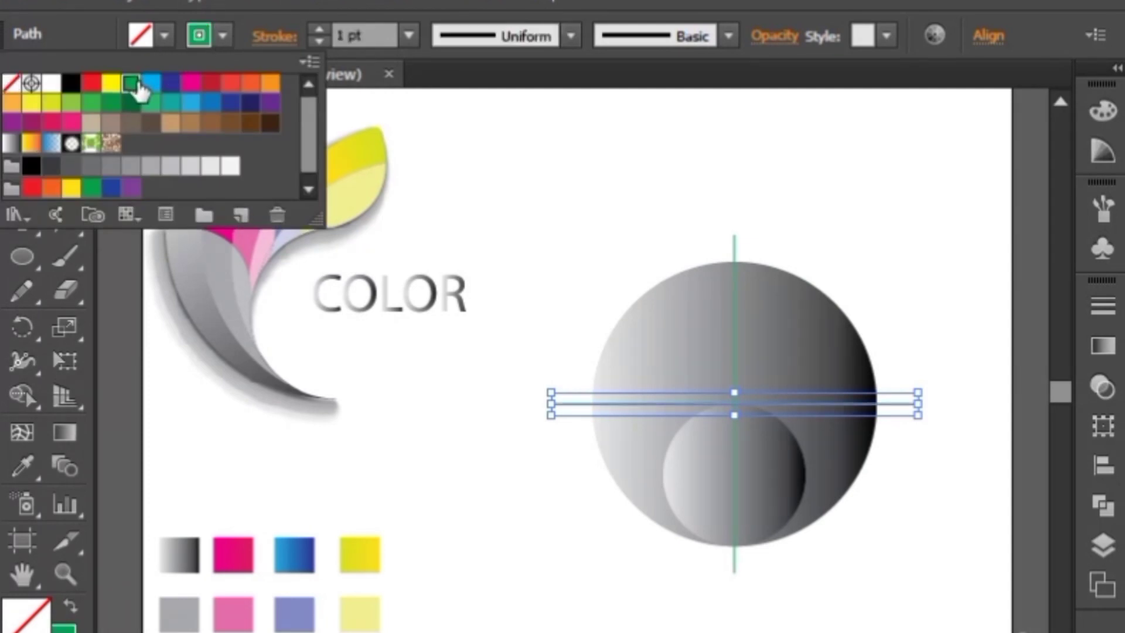
{"action": "left_click", "coordinate": [599, 521]}
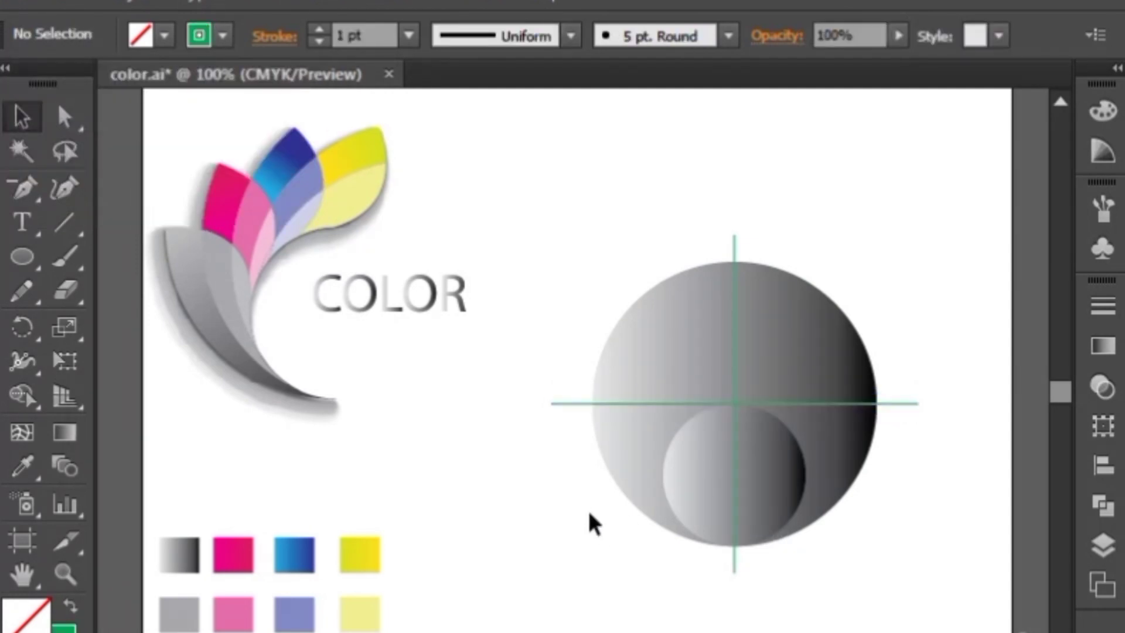
- Subtract the small circle from the large one with the Minus Front pathfinder operation and deselect the result
{"action": "left_click", "coordinate": [755, 475]}
{"action": "left_click", "coordinate": [1109, 508]}
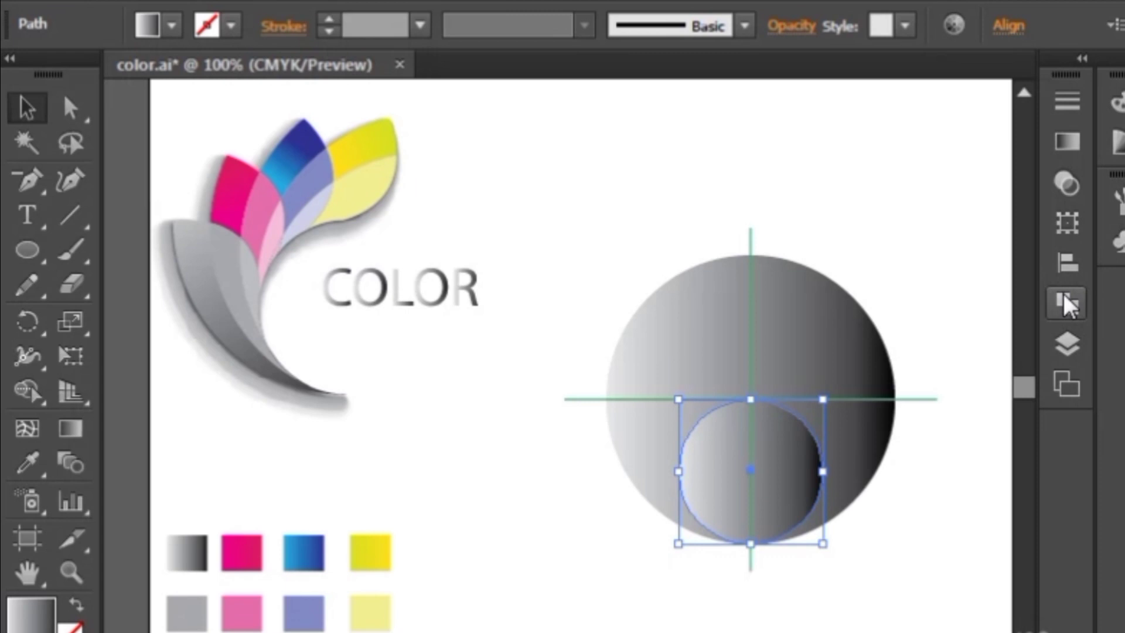
{"action": "left_click", "coordinate": [1063, 295]}
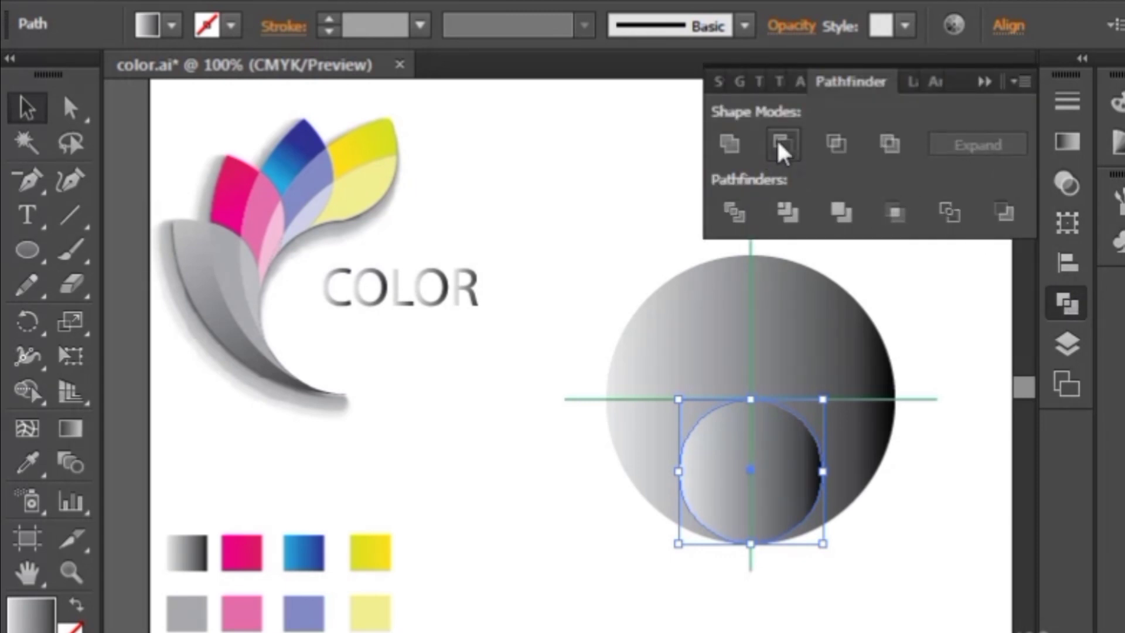
{"action": "left_click", "coordinate": [515, 487]}
{"action": "left_click_drag", "start_coordinate": [586, 454], "coordinate": [716, 539]}
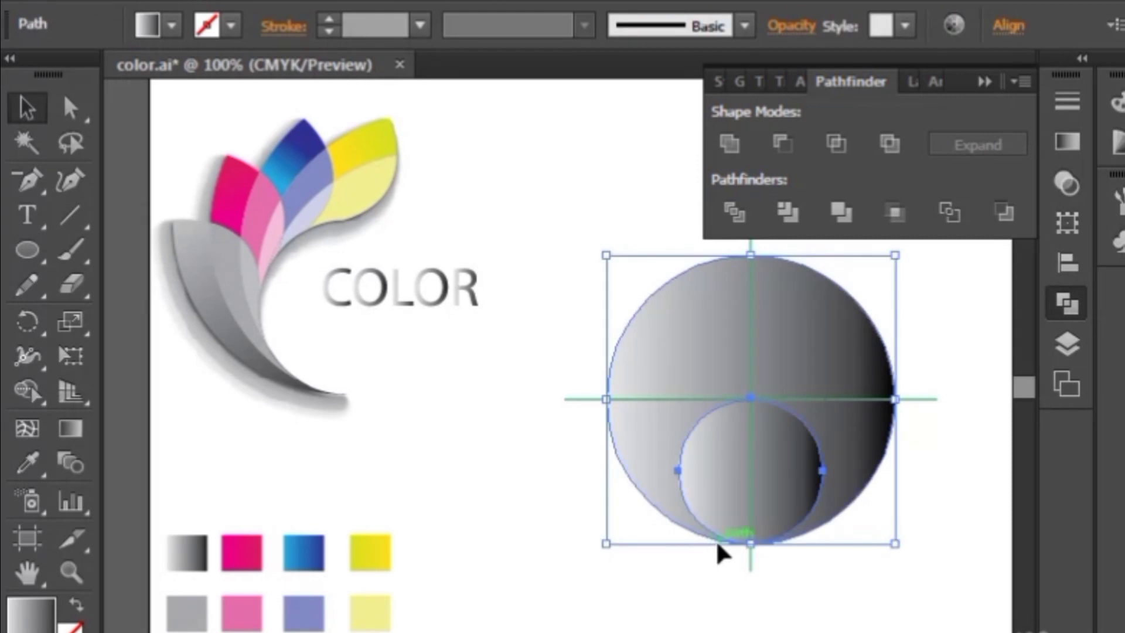
{"action": "left_click", "coordinate": [782, 144]}
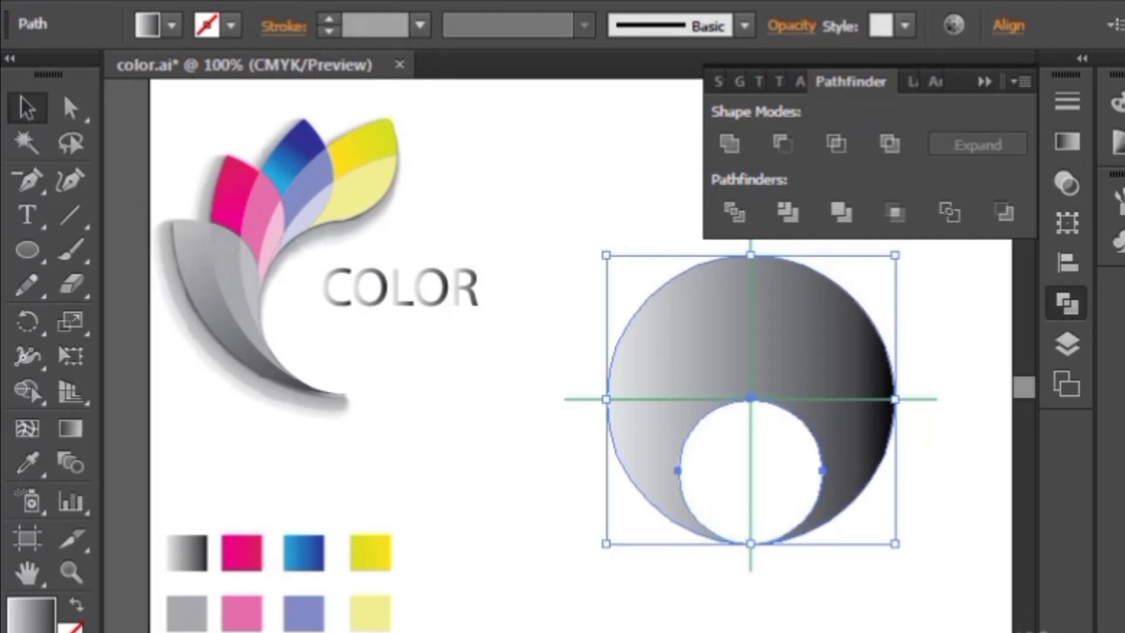
{"action": "key", "text": "ctrl+shift+a"}
{"action": "left_click", "coordinate": [984, 82]}
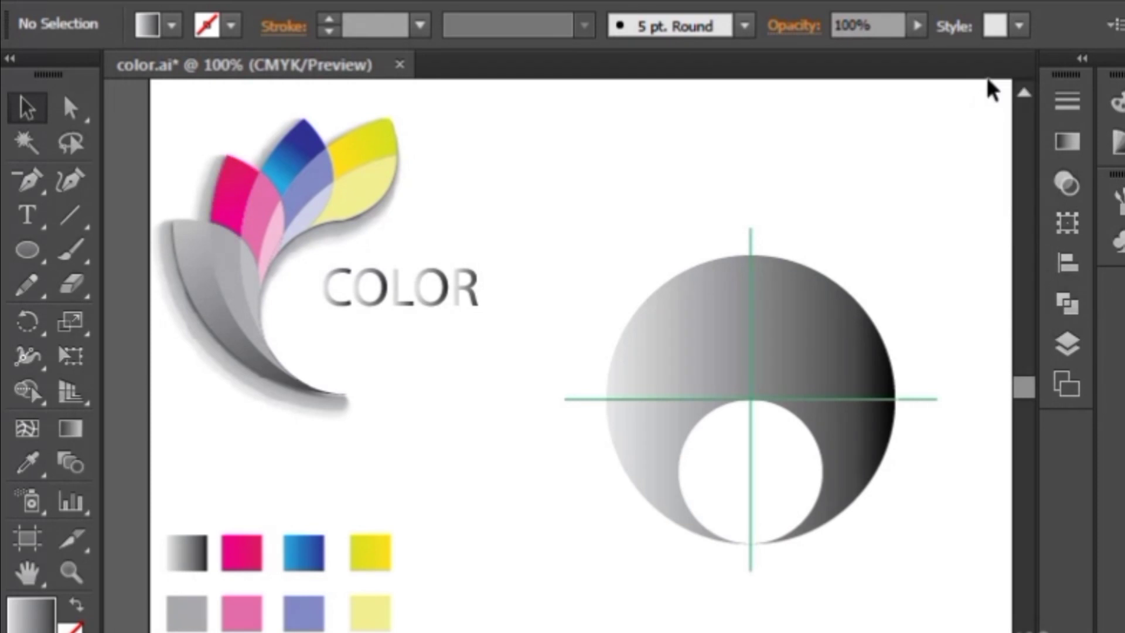
- Split the cut-out circle along the vertical green line using Divide Objects Below
{"action": "left_click", "coordinate": [752, 240]}
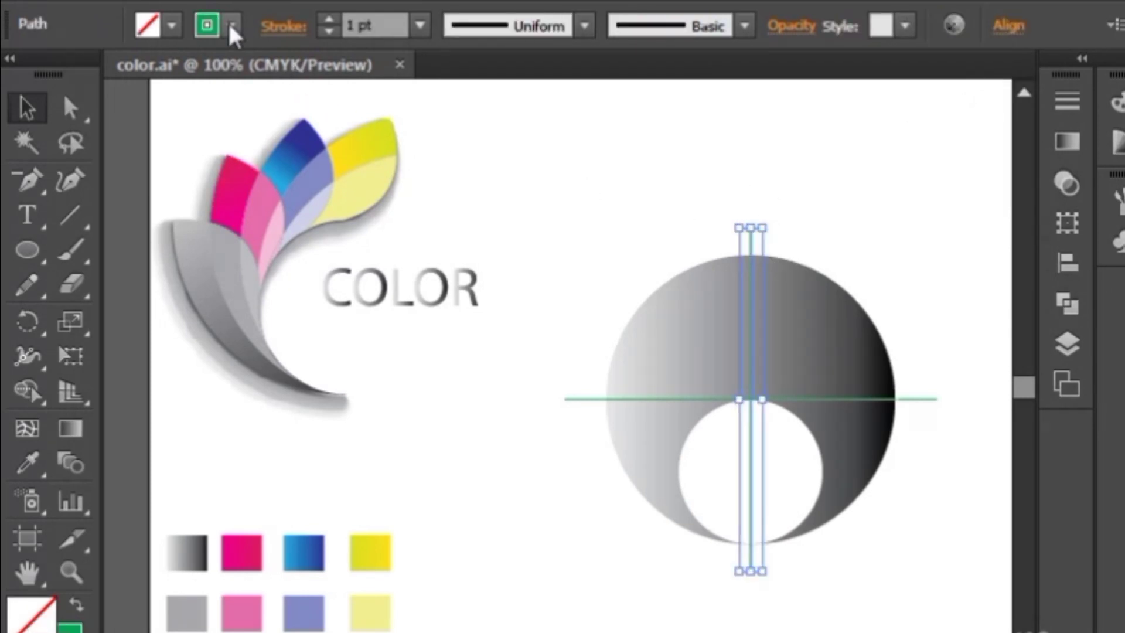
{"action": "left_click", "coordinate": [201, 1]}
{"action": "mouse_move", "coordinate": [309, 530]}
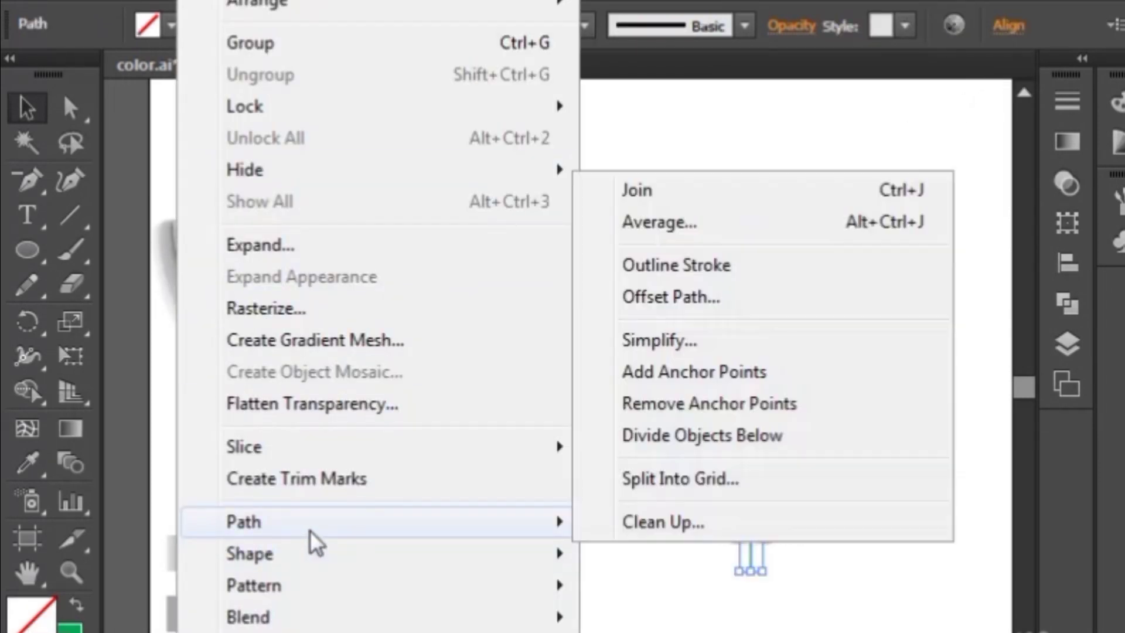
{"action": "left_click", "coordinate": [746, 438]}
- Split the circle halves along the horizontal green line using Divide Objects Below, and deselect the pieces
{"action": "left_click", "coordinate": [576, 399]}
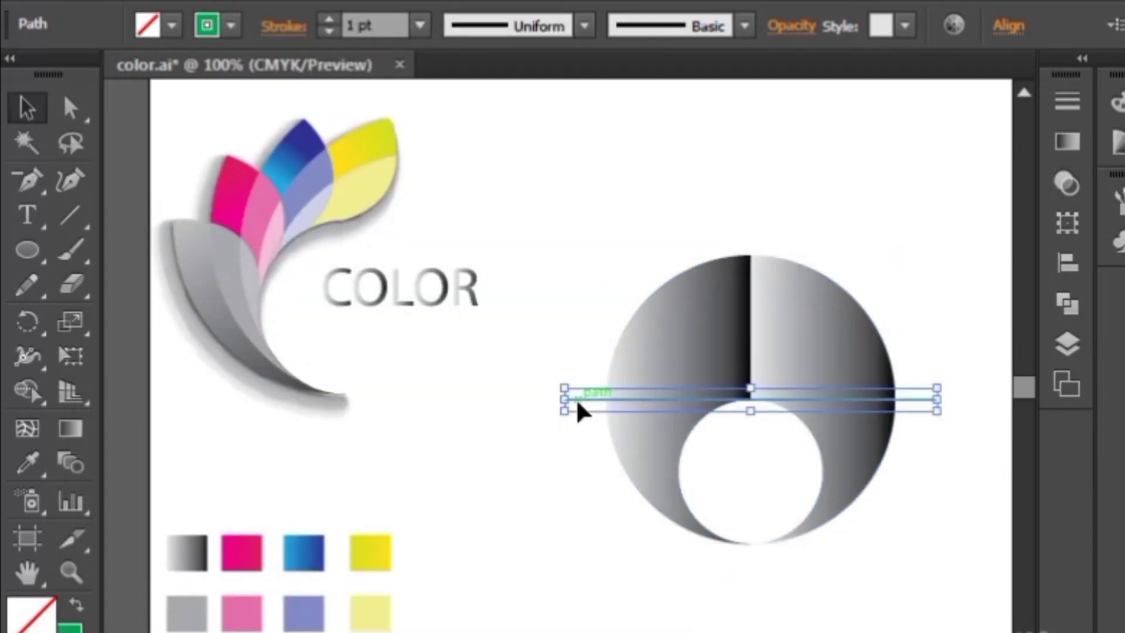
{"action": "left_click", "coordinate": [176, 3]}
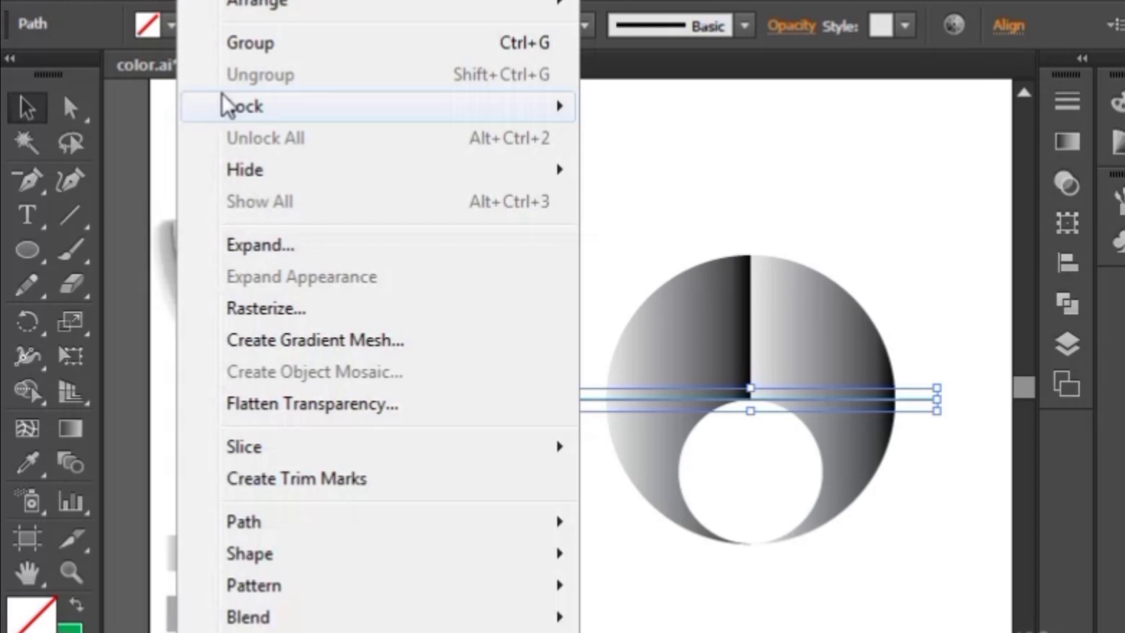
{"action": "mouse_move", "coordinate": [314, 536]}
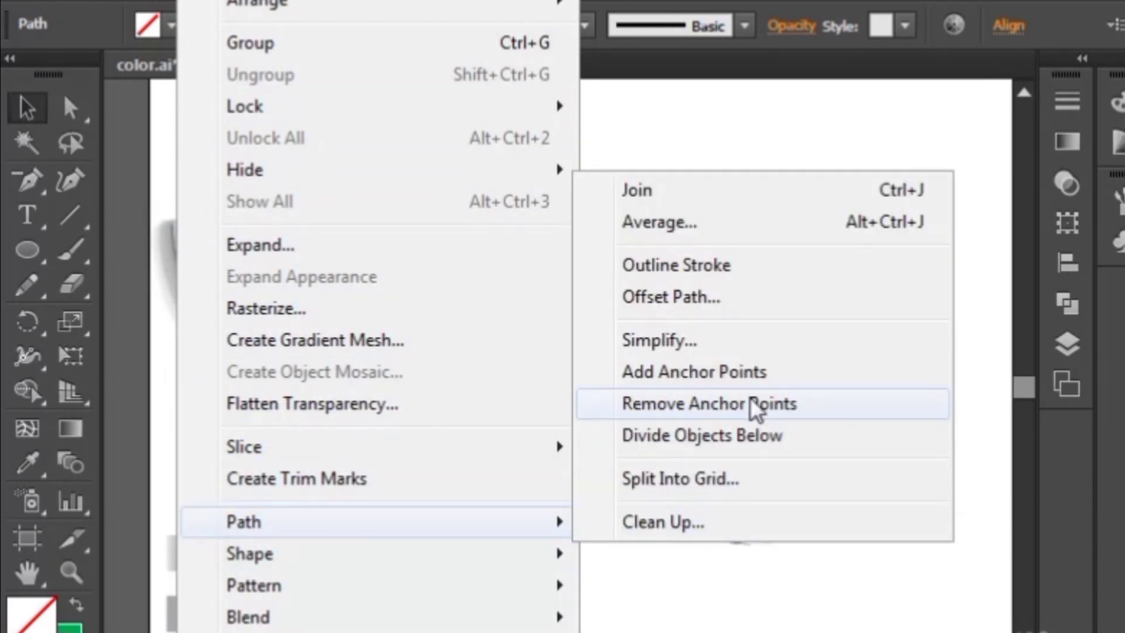
{"action": "left_click", "coordinate": [751, 437]}
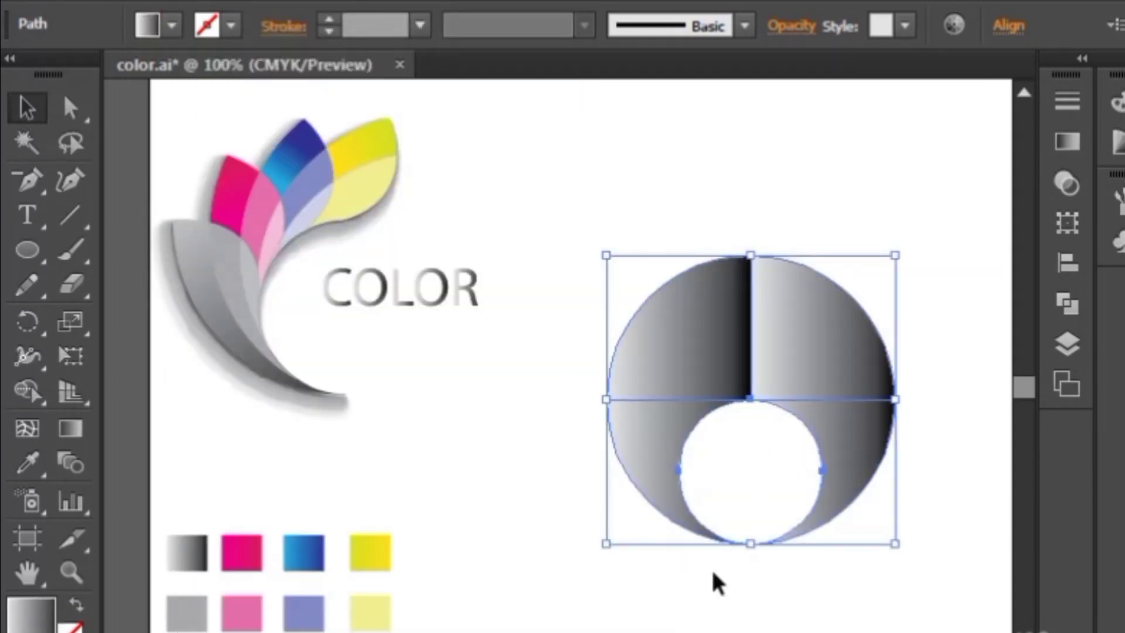
{"action": "left_click", "coordinate": [711, 615]}
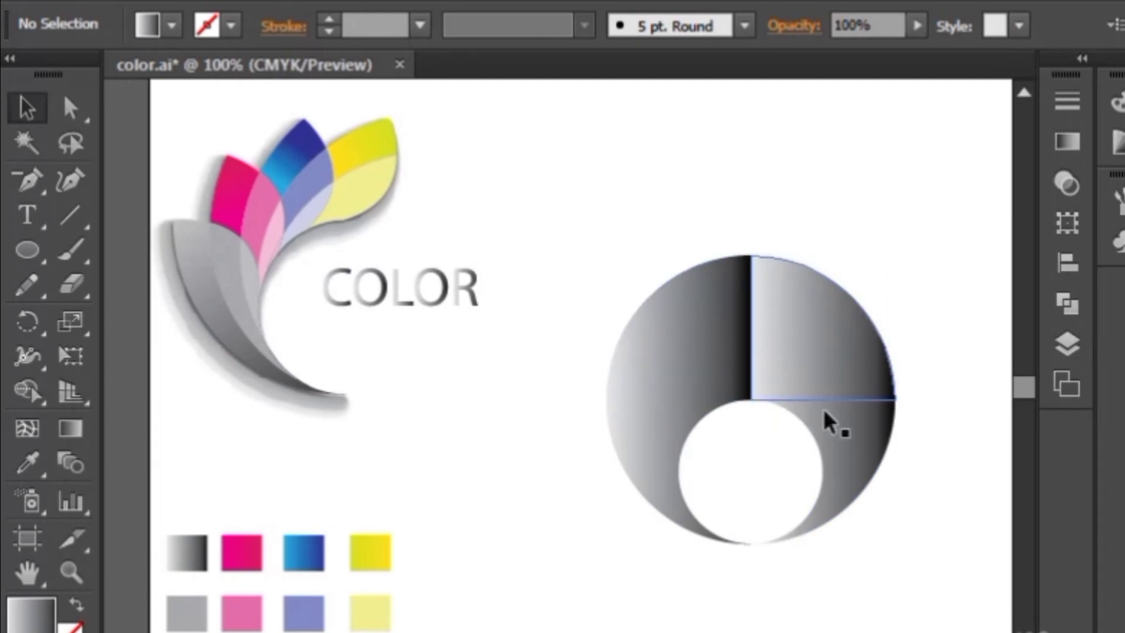
- Delete the two right-hand pieces and the upper-left quarter, keeping only the curved lower-left piece
{"action": "left_click_drag", "start_coordinate": [916, 247], "coordinate": [849, 544]}
{"action": "key", "text": "Delete"}
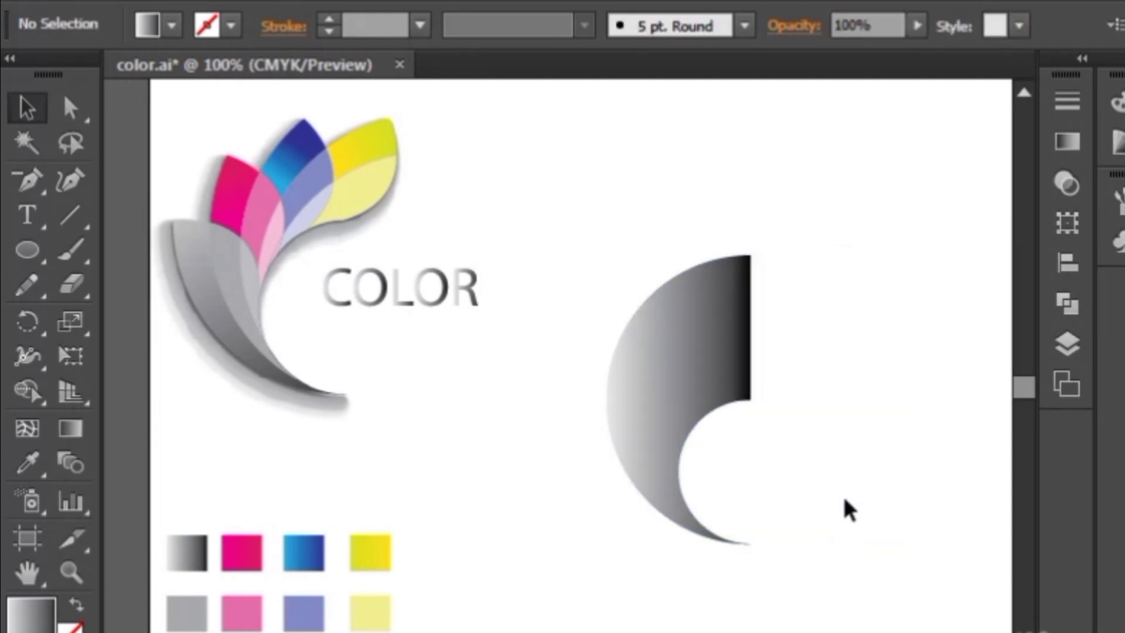
{"action": "left_click_drag", "start_coordinate": [649, 264], "coordinate": [813, 370]}
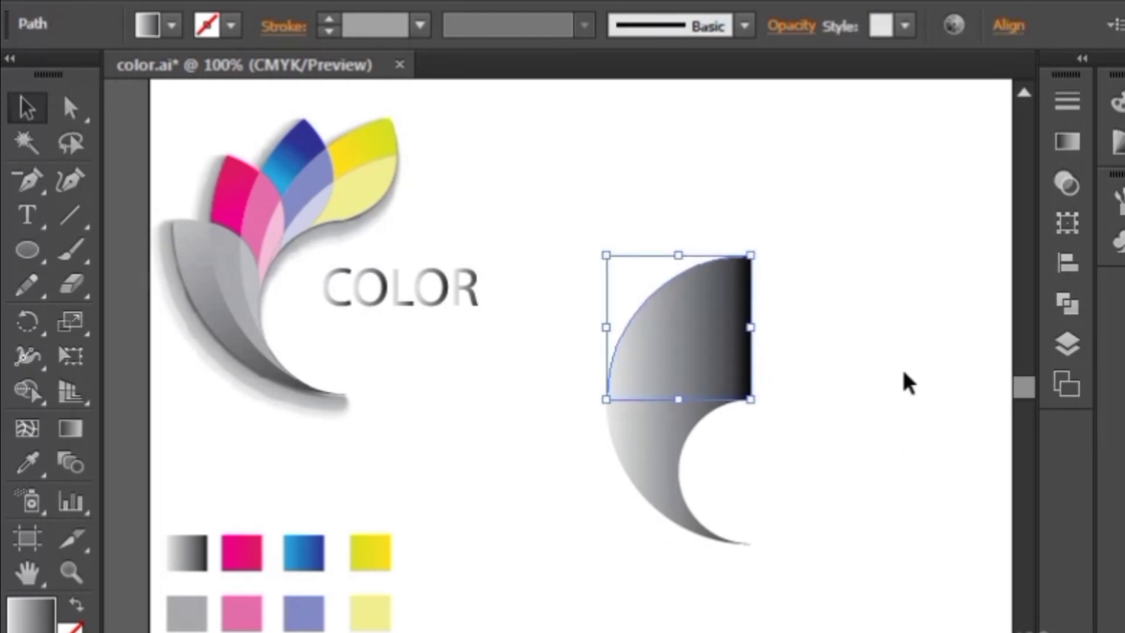
{"action": "key", "text": "Delete"}
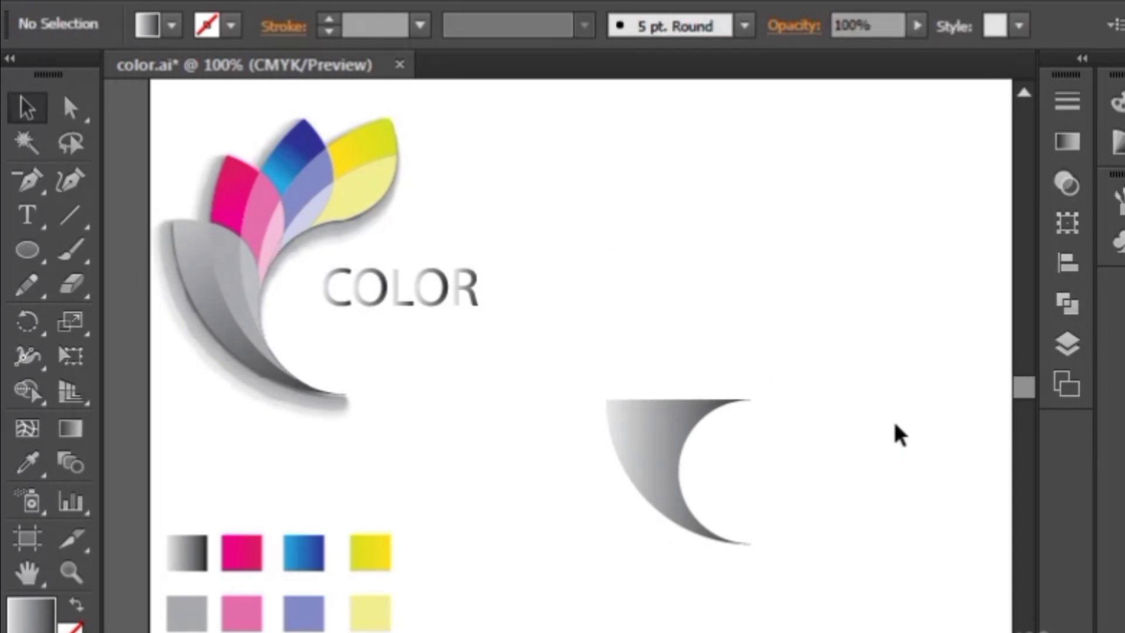
- Paste the small circle back in front, and remove the upper-right anchor point from the curved gradient piece
{"action": "key", "text": "ctrl+f"}
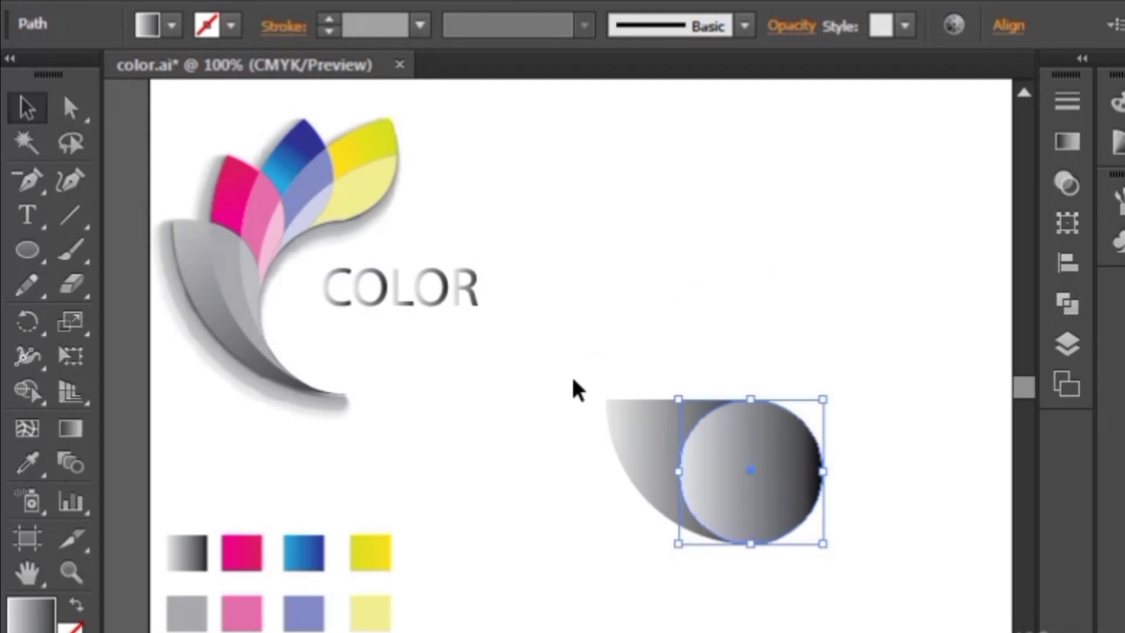
{"action": "left_click_drag", "start_coordinate": [550, 353], "coordinate": [647, 495]}
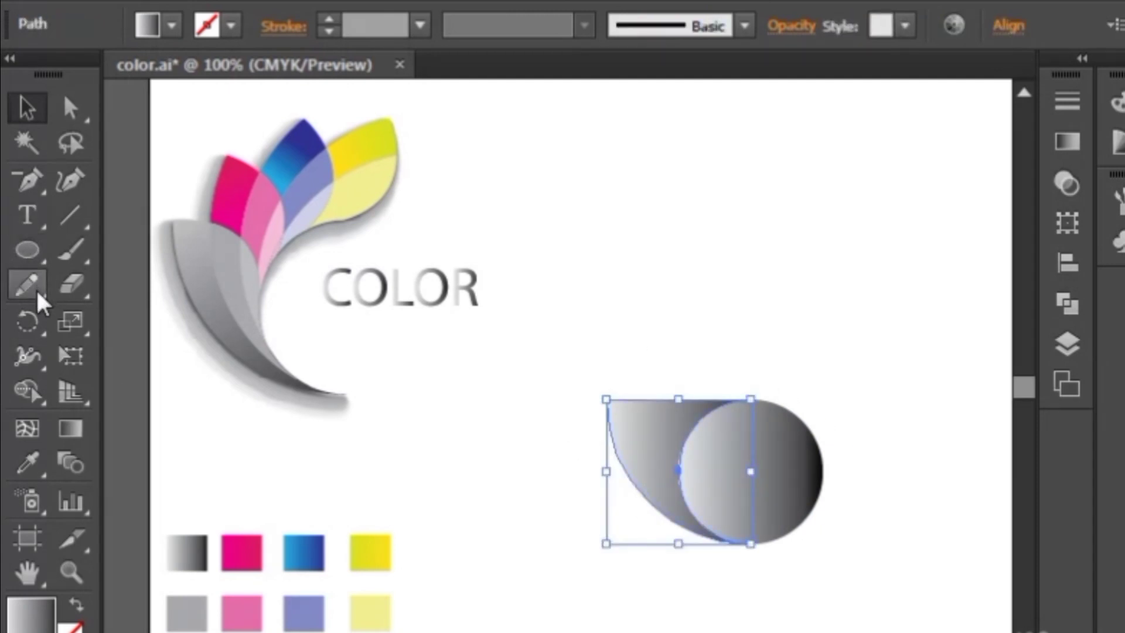
{"action": "left_click", "coordinate": [24, 175]}
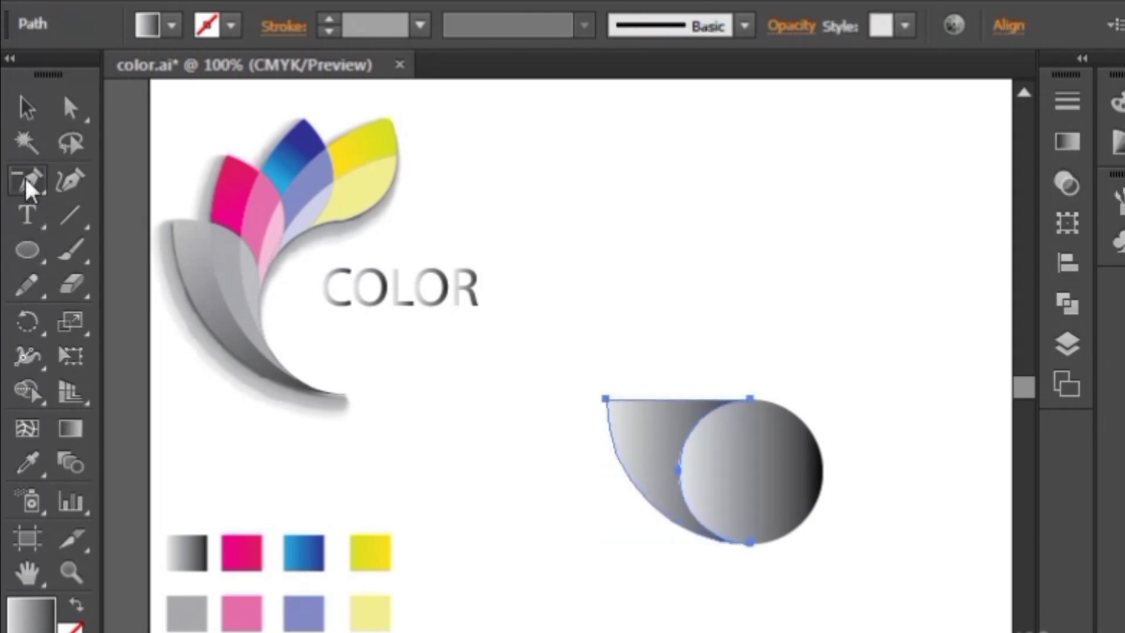
{"action": "left_click", "coordinate": [750, 399]}
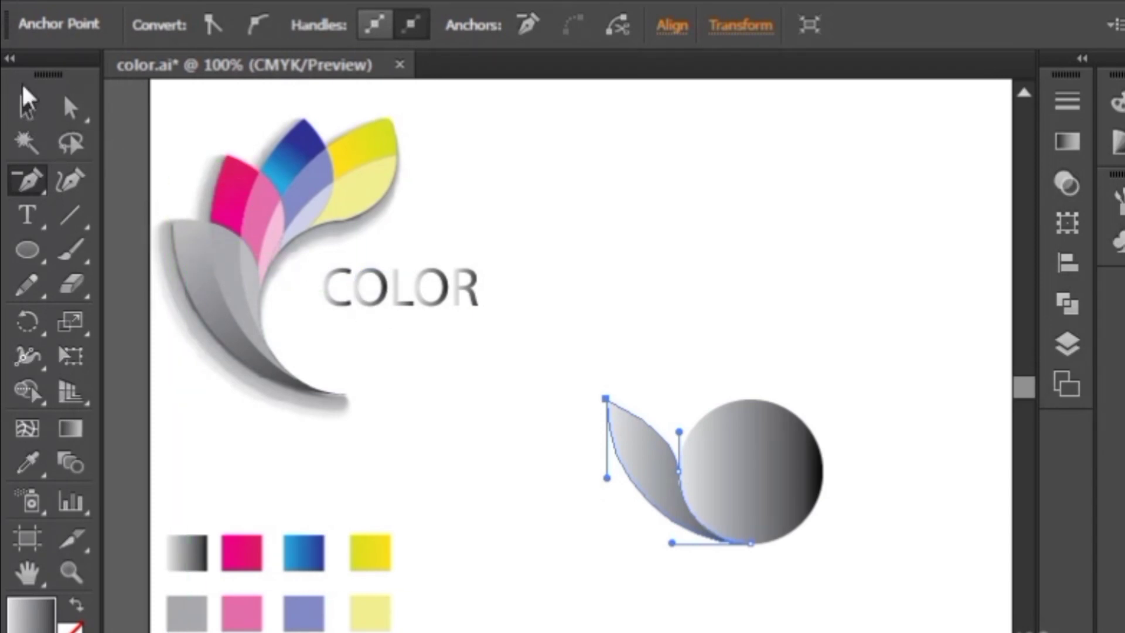
- Lengthen the upper direction handle of the petal's middle anchor point to round out its upper edge, and deselect the petal
{"action": "left_click", "coordinate": [71, 107]}
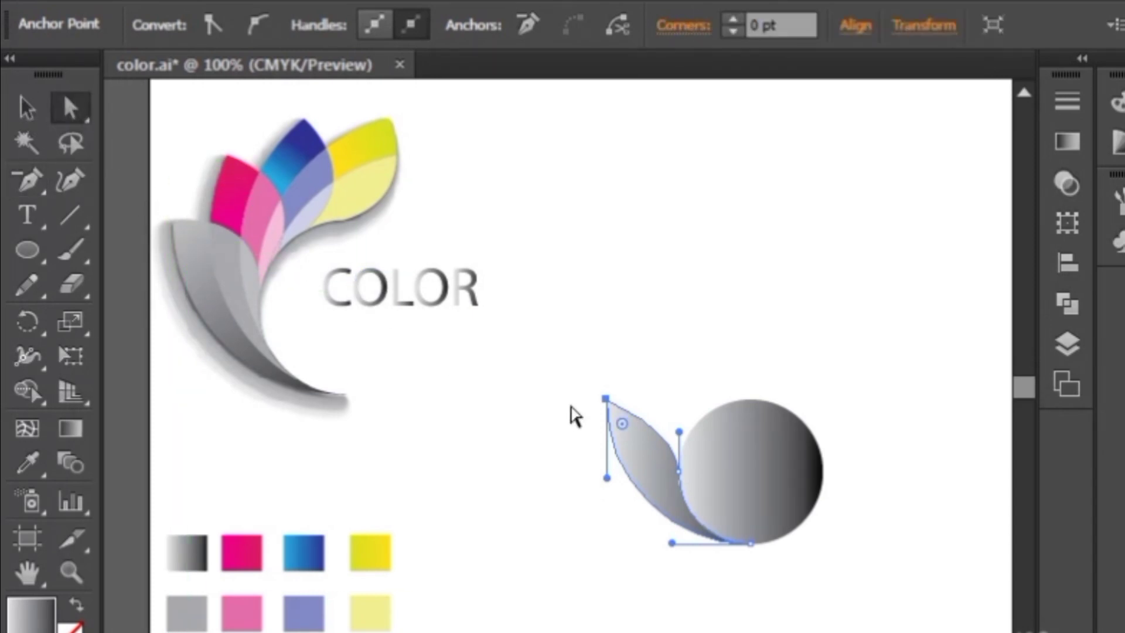
{"action": "left_click", "coordinate": [683, 433]}
{"action": "left_click_drag", "start_coordinate": [681, 423], "coordinate": [679, 380]}
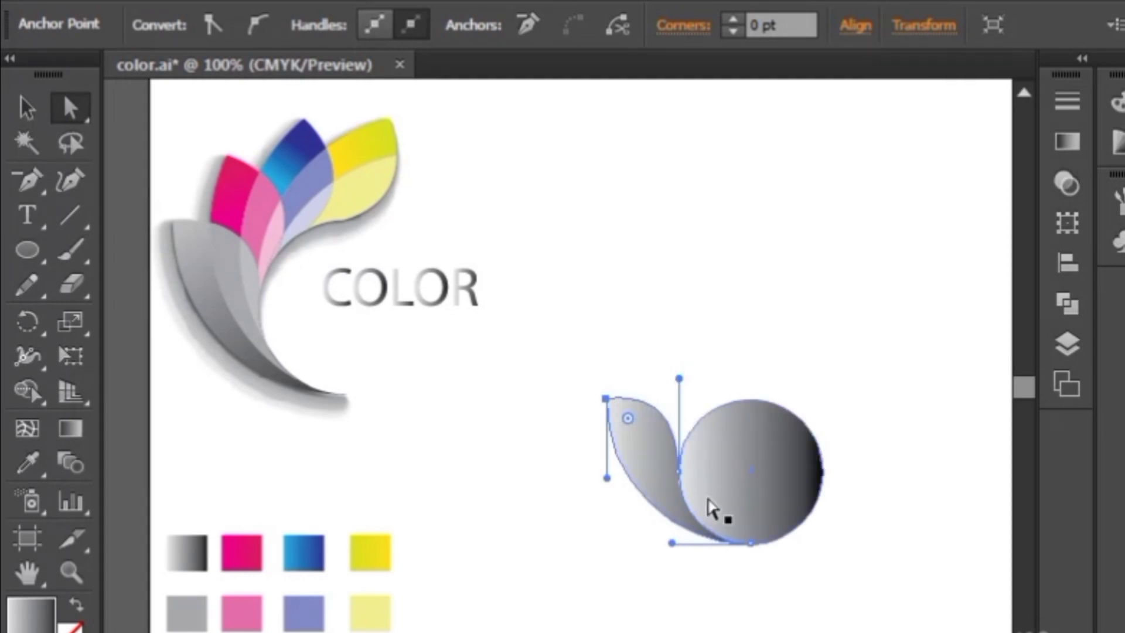
{"action": "key", "text": "v"}
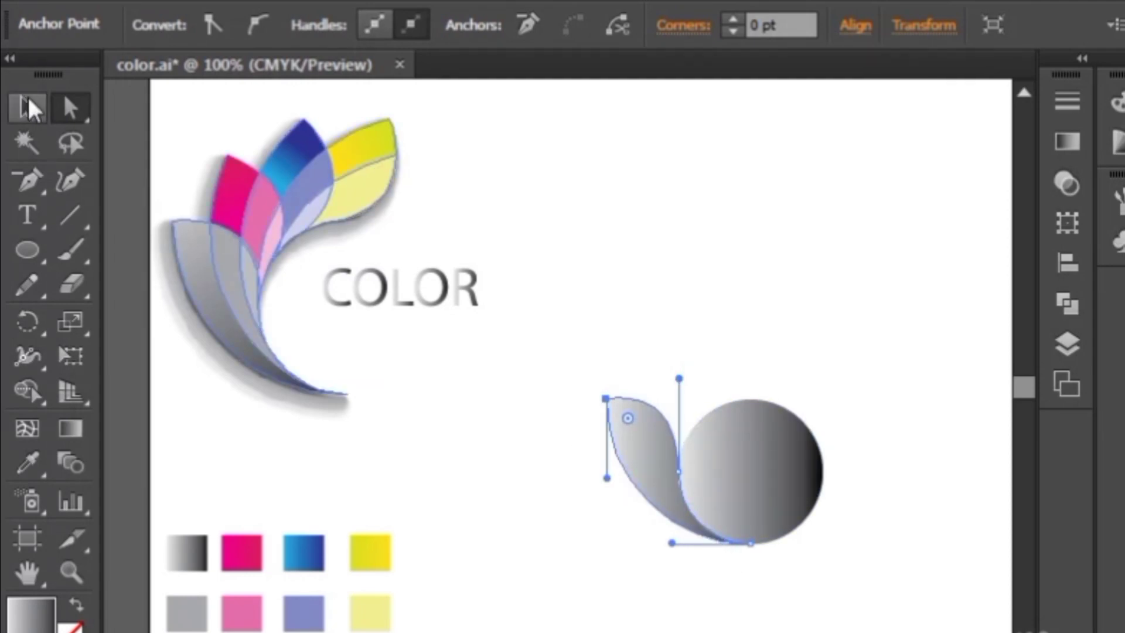
{"action": "left_click", "coordinate": [545, 442]}
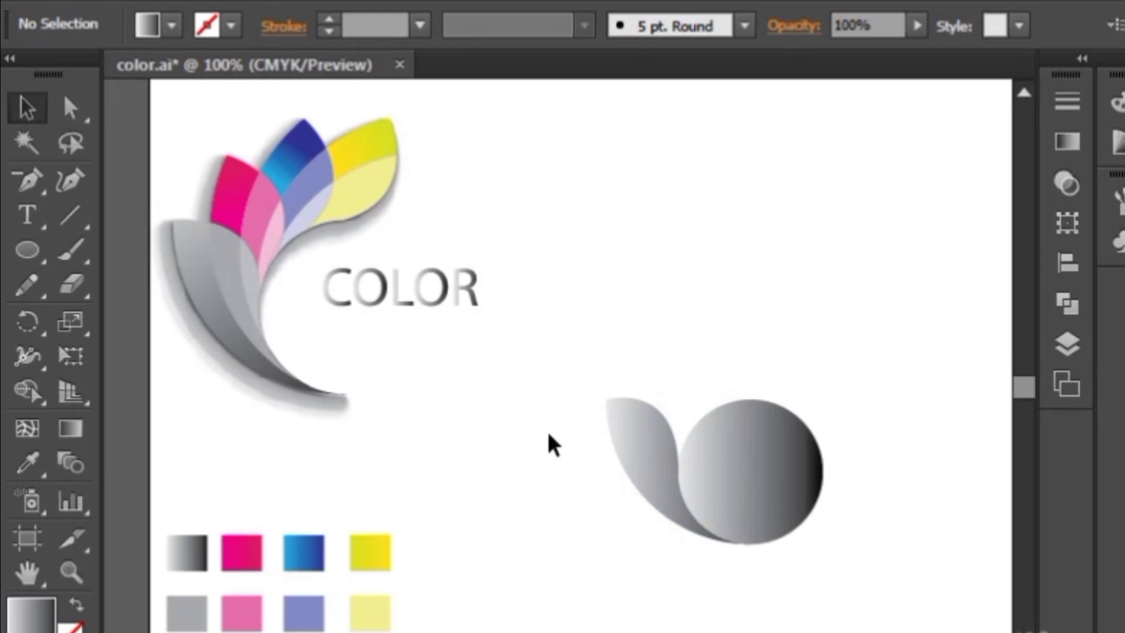
- Rotate a copy of the petal clockwise around the small circle's centre, and repeat the transformation three times to make a five-petal fan
{"action": "left_click_drag", "start_coordinate": [569, 357], "coordinate": [836, 581]}
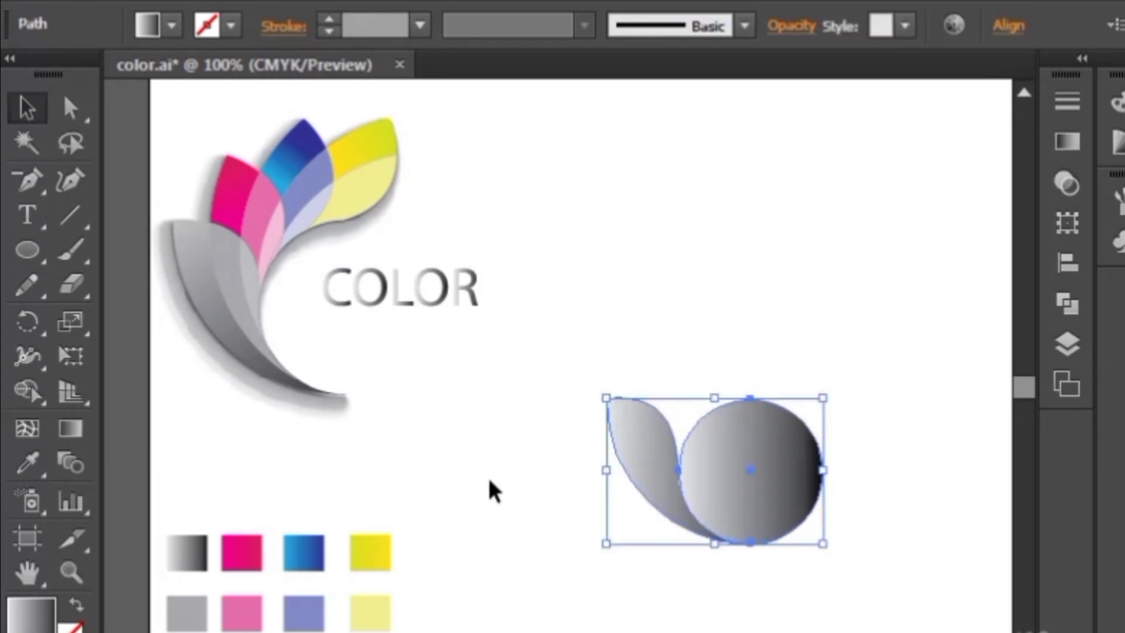
{"action": "left_click", "coordinate": [536, 477]}
{"action": "mouse_move", "coordinate": [572, 358]}
{"action": "left_mouse_down"}
{"action": "mouse_move", "coordinate": [613, 373]}
{"action": "mouse_move", "coordinate": [665, 488]}
{"action": "left_mouse_up"}
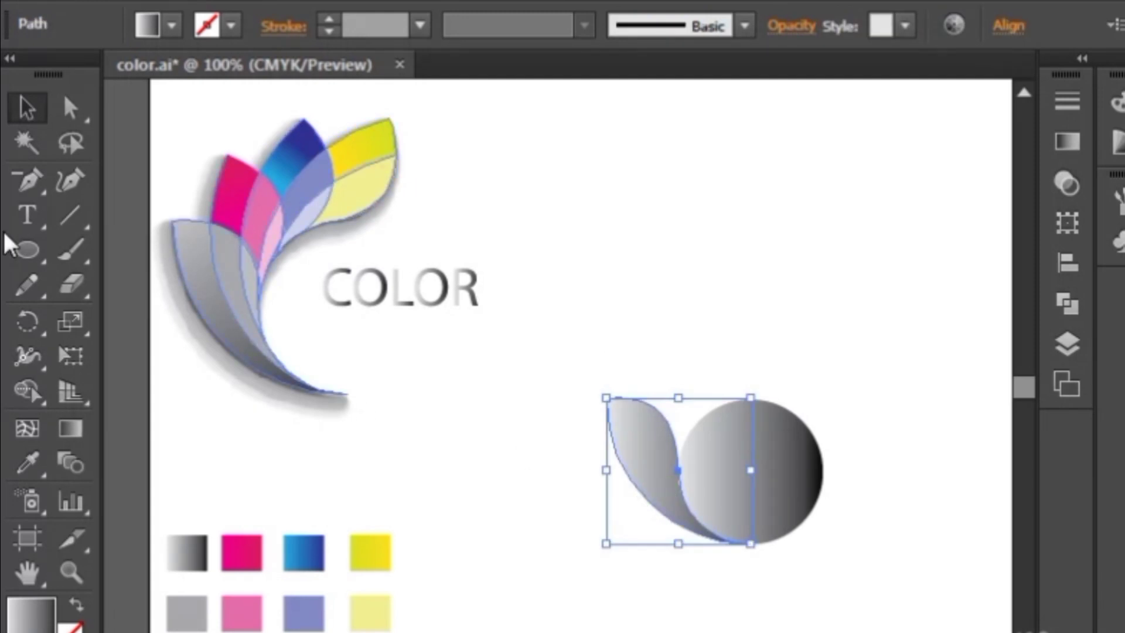
{"action": "left_click", "coordinate": [28, 324]}
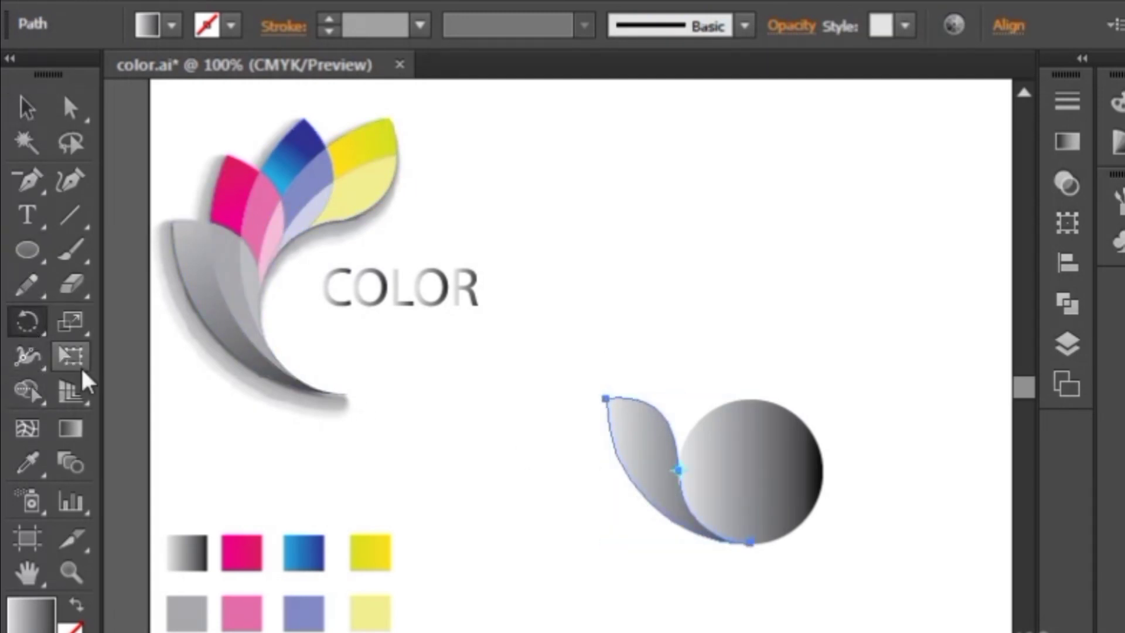
{"action": "left_click", "coordinate": [749, 472]}
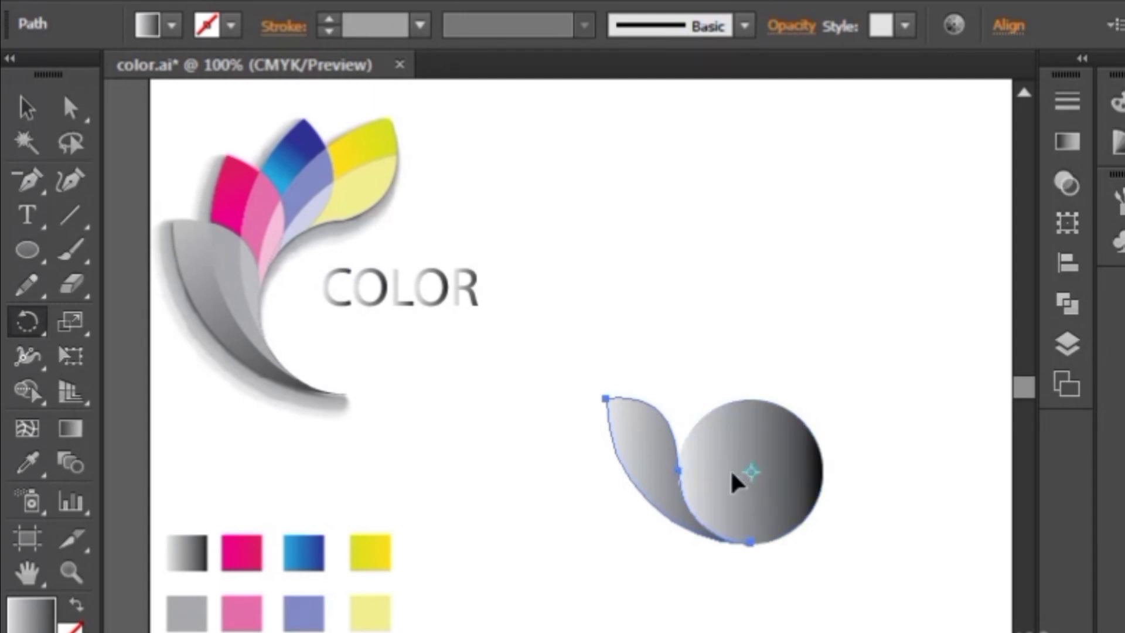
{"action": "left_click_drag", "start_coordinate": [654, 458], "coordinate": [673, 432]}
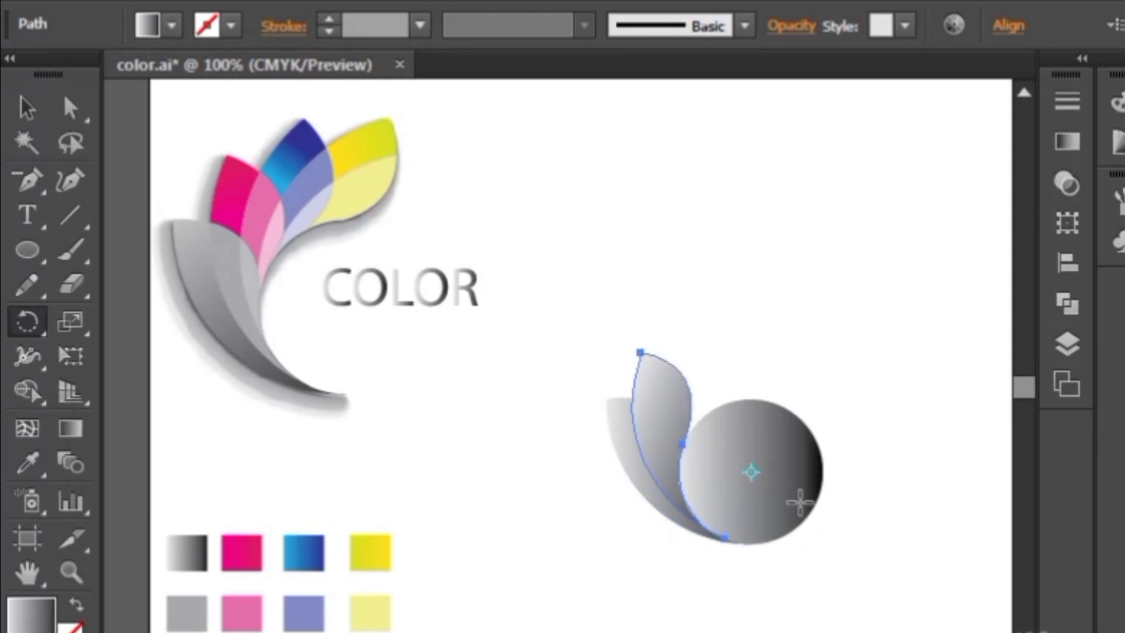
{"action": "key", "text": "ctrl+d"}
{"action": "key", "text": "ctrl+d"}
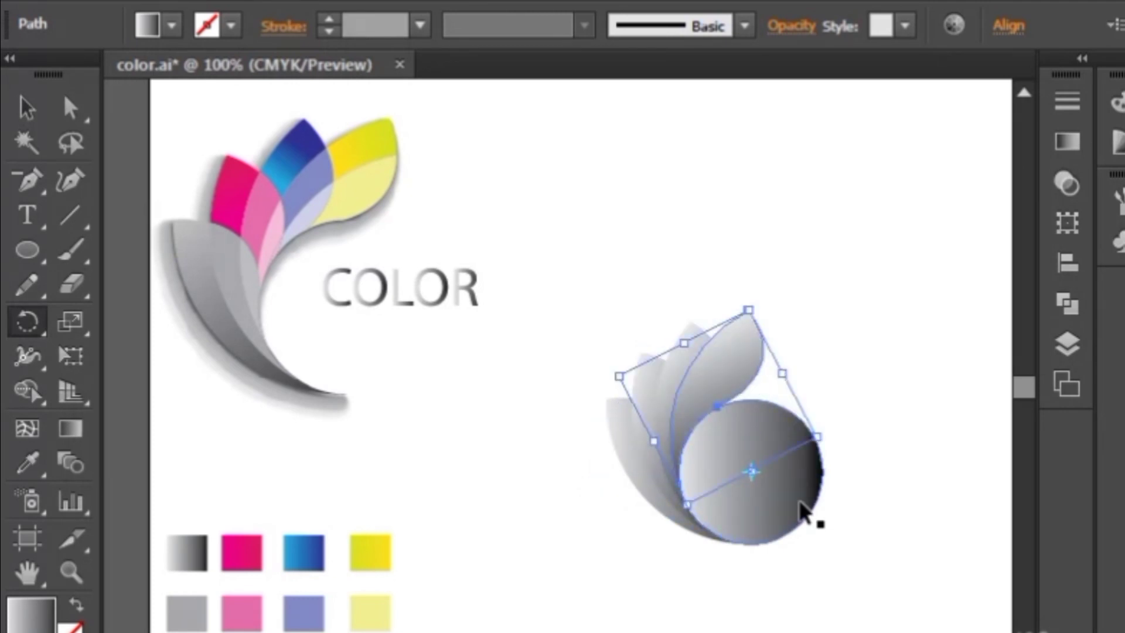
{"action": "key", "text": "ctrl+d"}
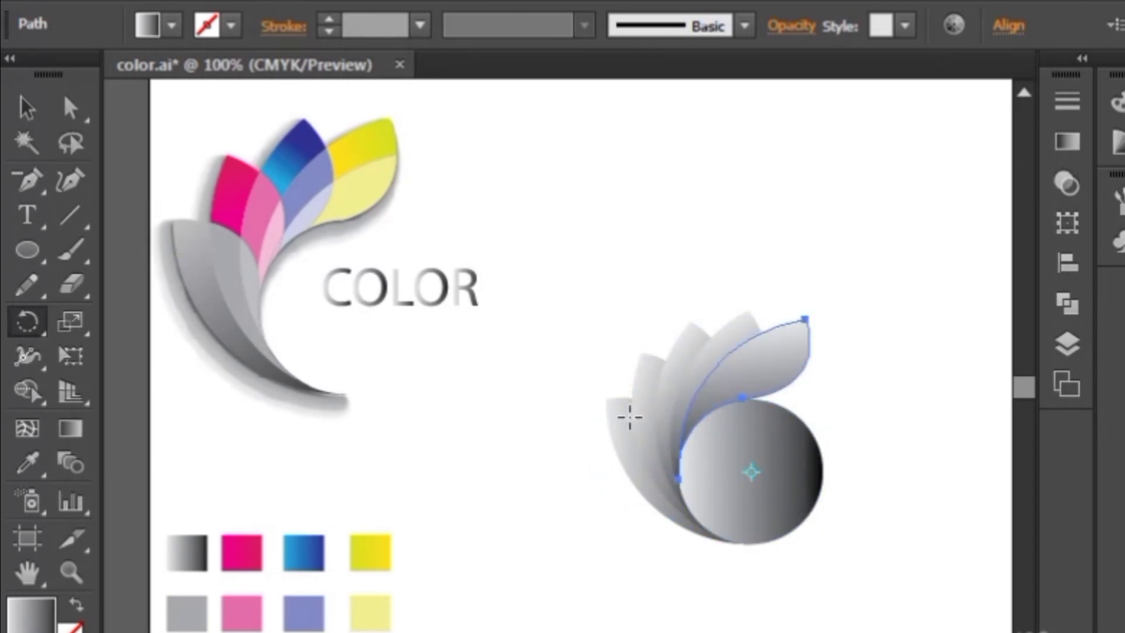
- Delete the small guide circle from beneath the petal fan
{"action": "left_click", "coordinate": [27, 107]}
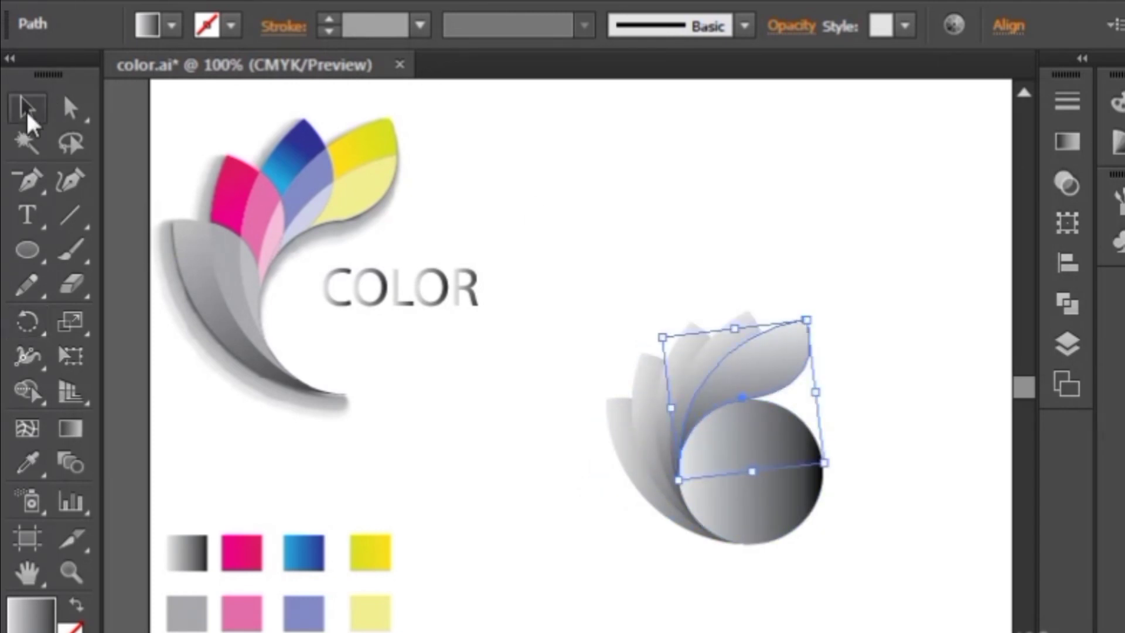
{"action": "left_click", "coordinate": [627, 603]}
{"action": "left_click", "coordinate": [761, 521]}
{"action": "key", "text": "Delete"}
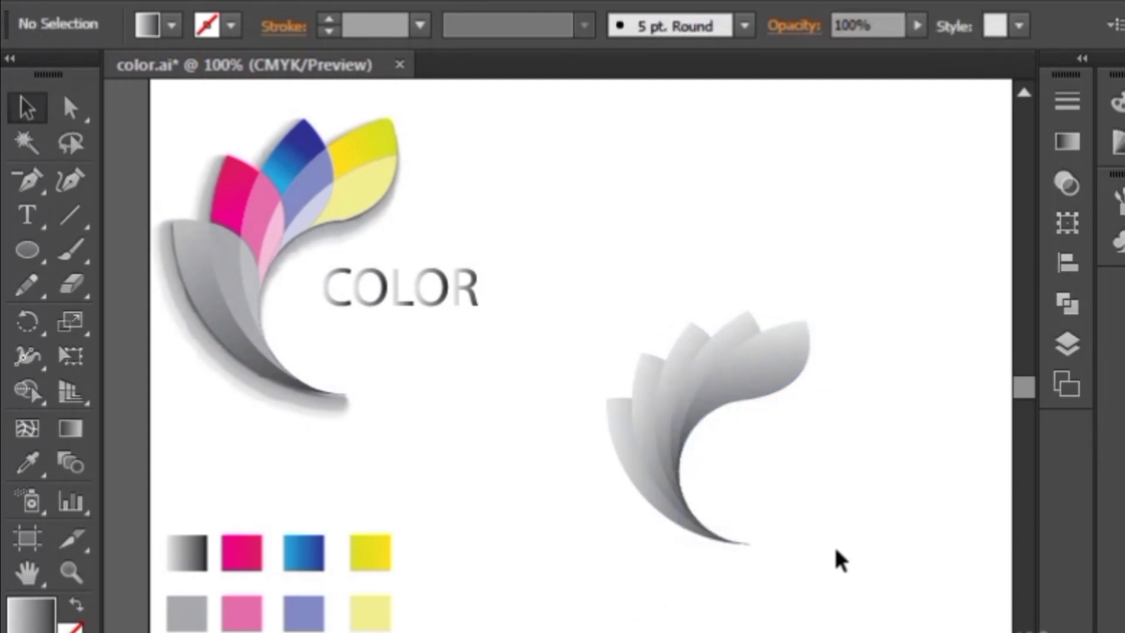
- Split all five overlapping petals into separate regions with the Divide pathfinder operation, and deselect them
{"action": "left_click_drag", "start_coordinate": [612, 273], "coordinate": [798, 577]}
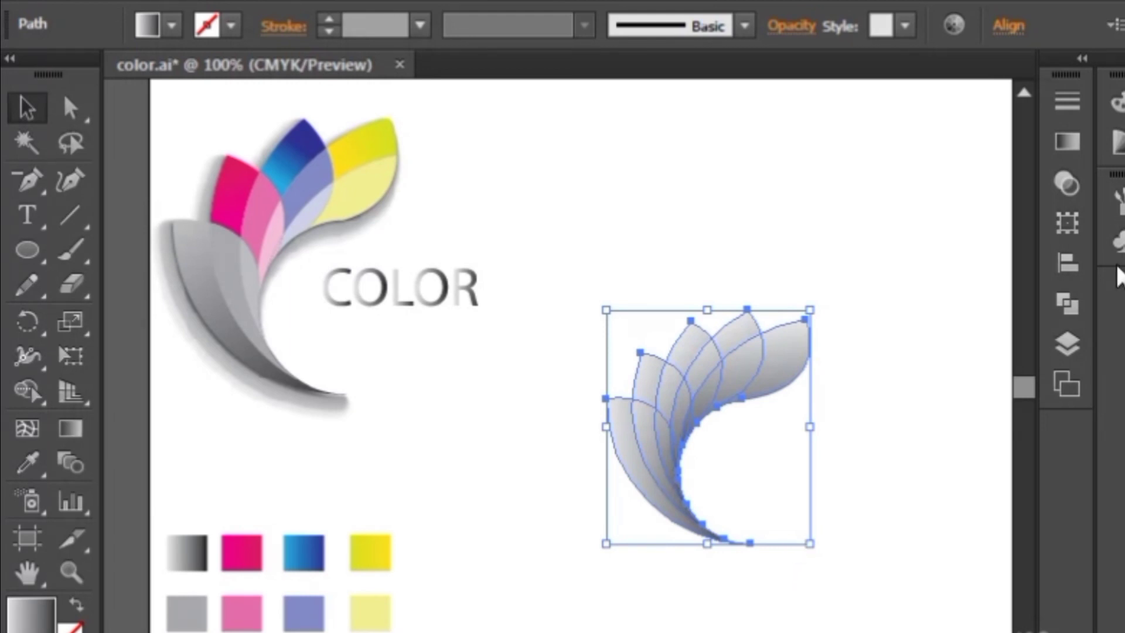
{"action": "left_click", "coordinate": [1068, 303]}
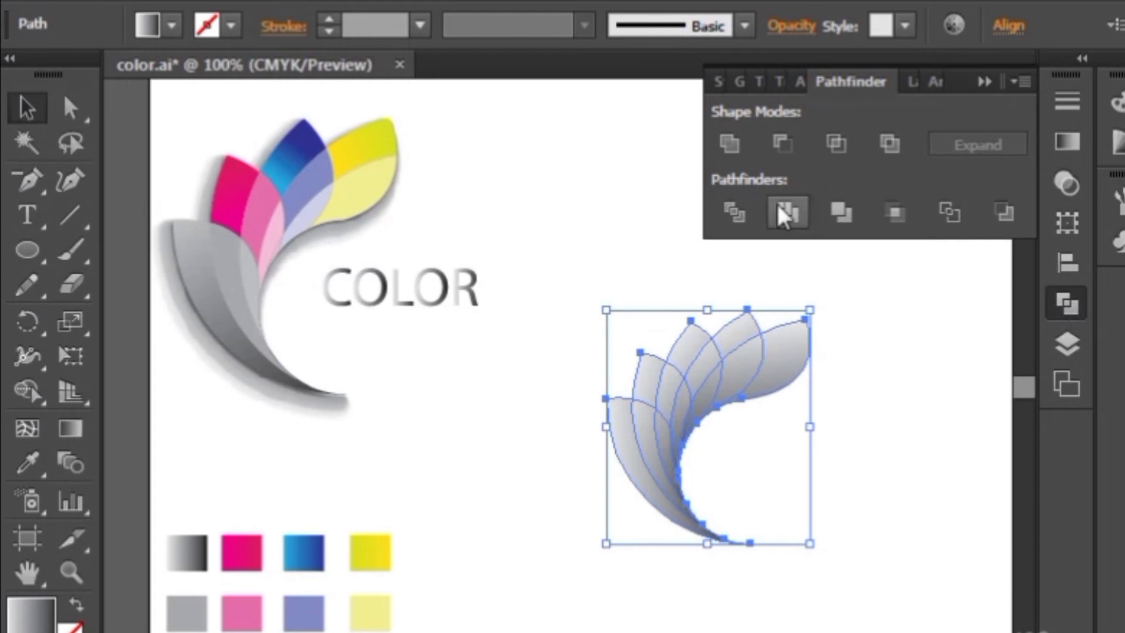
{"action": "left_click", "coordinate": [737, 209]}
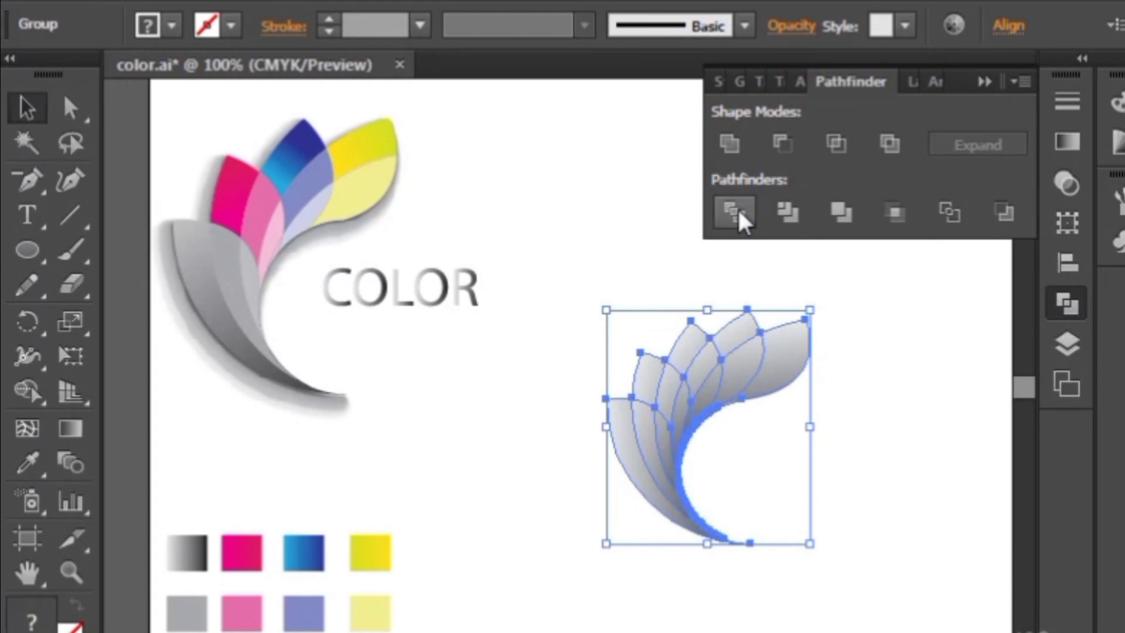
{"action": "left_click", "coordinate": [898, 435]}
- Ungroup the divided petal pieces, reselect all of them and collapse the Pathfinder options
{"action": "left_click_drag", "start_coordinate": [612, 323], "coordinate": [743, 460]}
{"action": "right_click", "coordinate": [659, 428]}
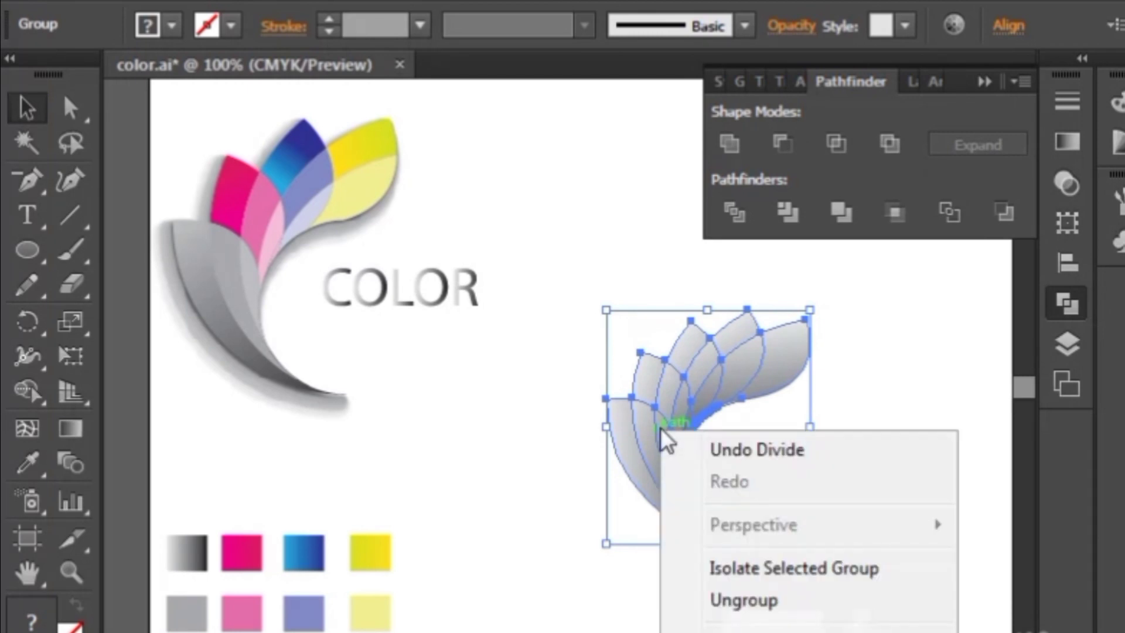
{"action": "left_click", "coordinate": [712, 603]}
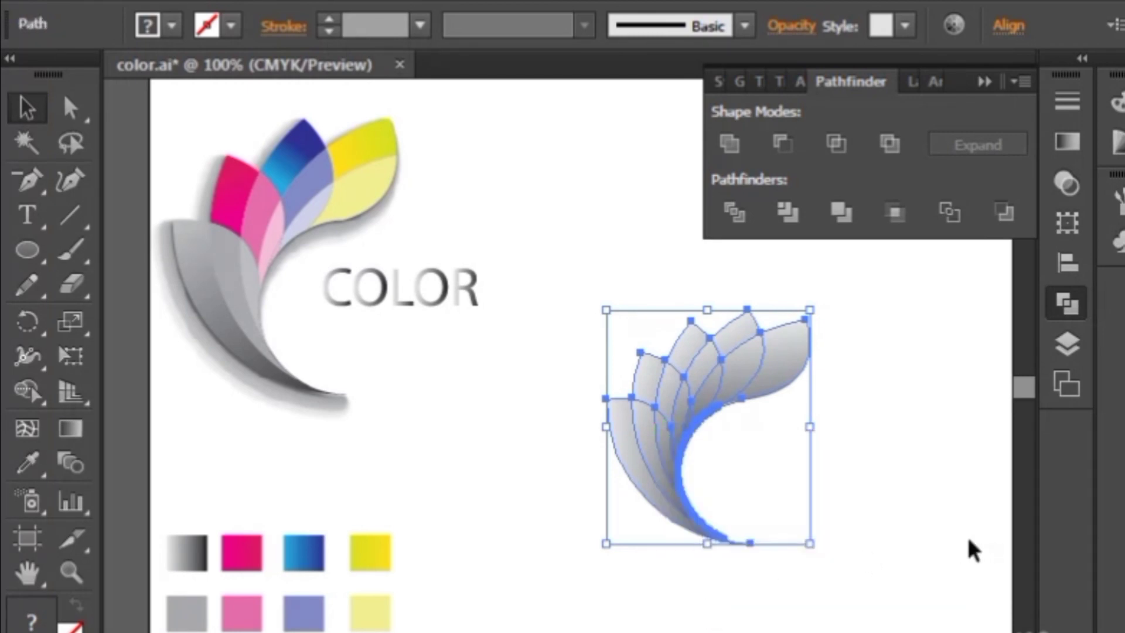
{"action": "left_click", "coordinate": [921, 548]}
{"action": "left_click_drag", "start_coordinate": [588, 266], "coordinate": [860, 521]}
{"action": "left_click", "coordinate": [984, 81]}
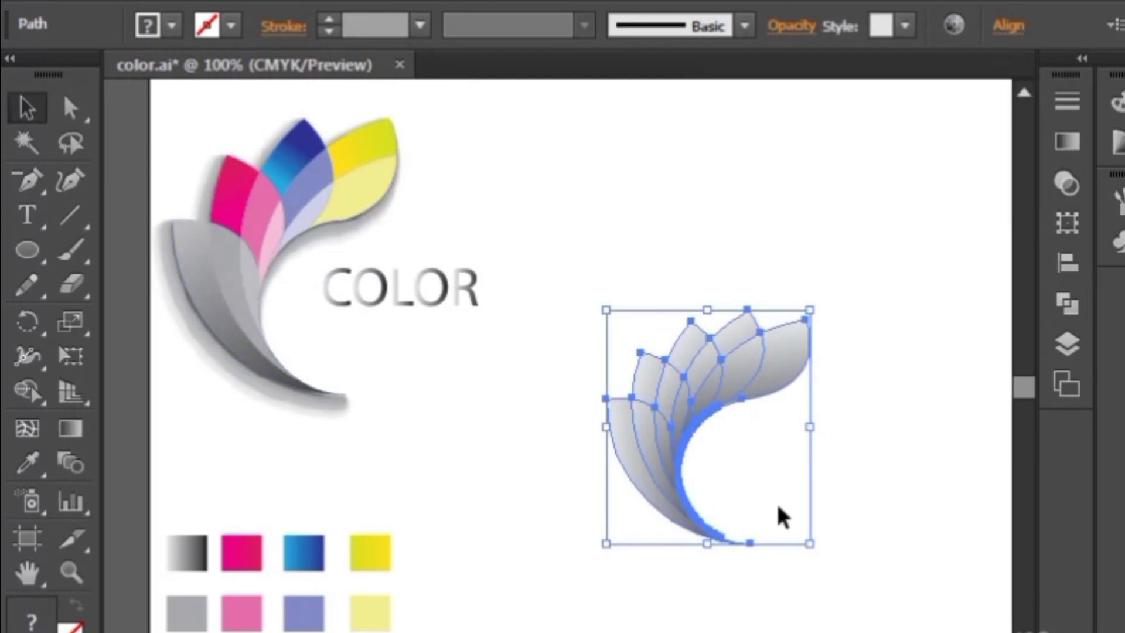
- Examine the divided petal pieces up close, especially the thin overlaps along the inner curve
{"action": "left_click", "coordinate": [70, 571]}
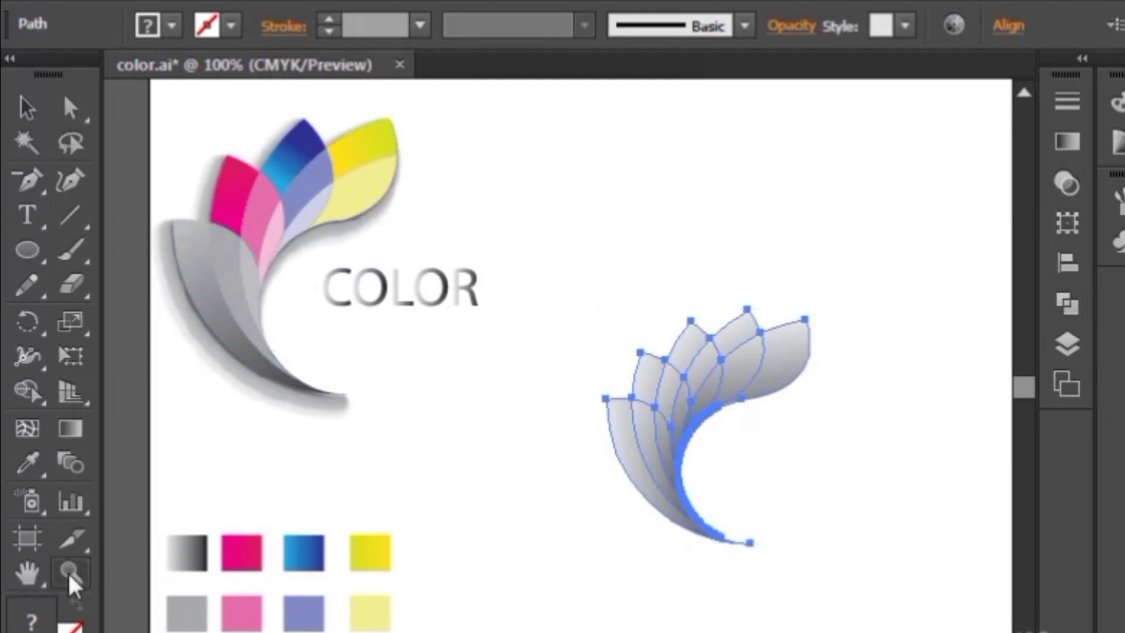
{"action": "left_click", "coordinate": [665, 479]}
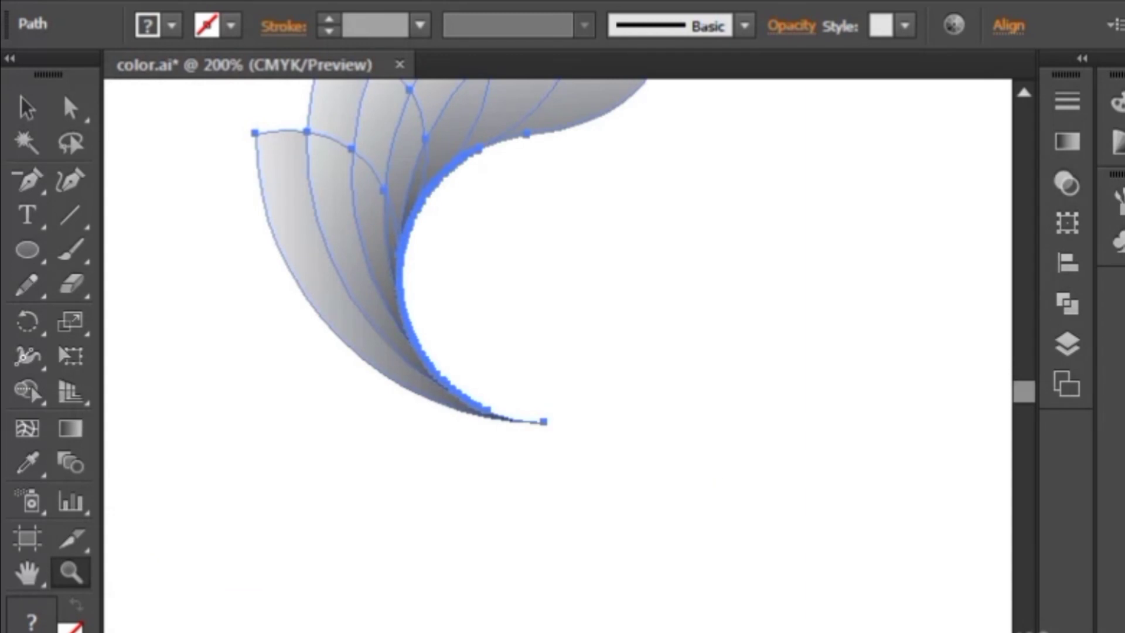
{"action": "scroll", "coordinate": [556, 352], "scroll_direction": "left", "scroll_amount": 4}
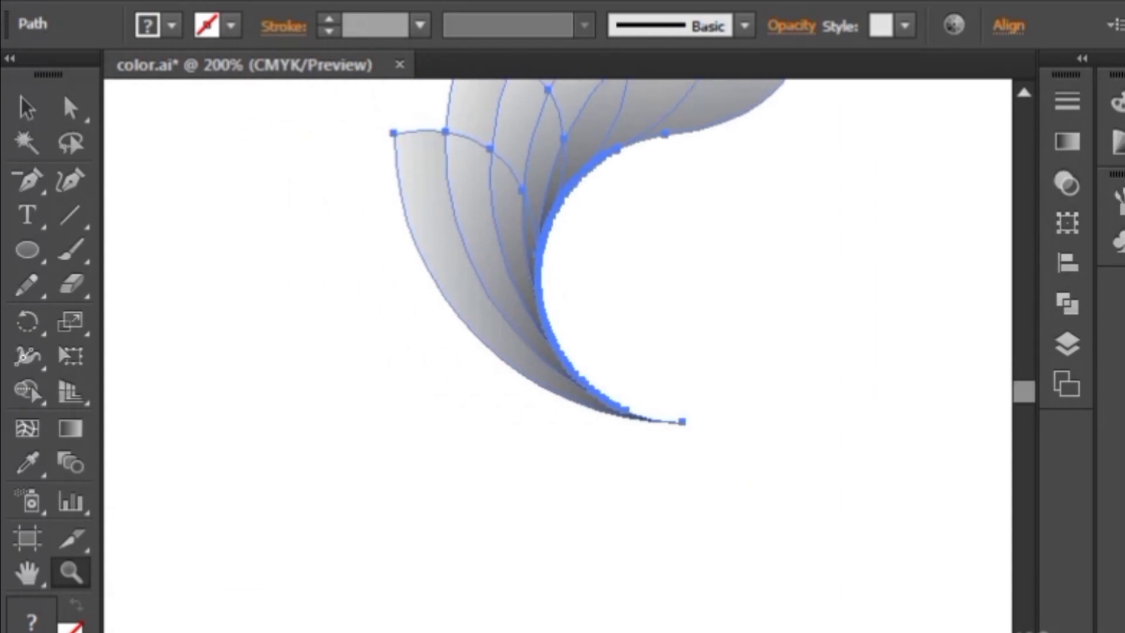
{"action": "left_click", "coordinate": [1022, 99]}
{"action": "left_click", "coordinate": [1023, 100]}
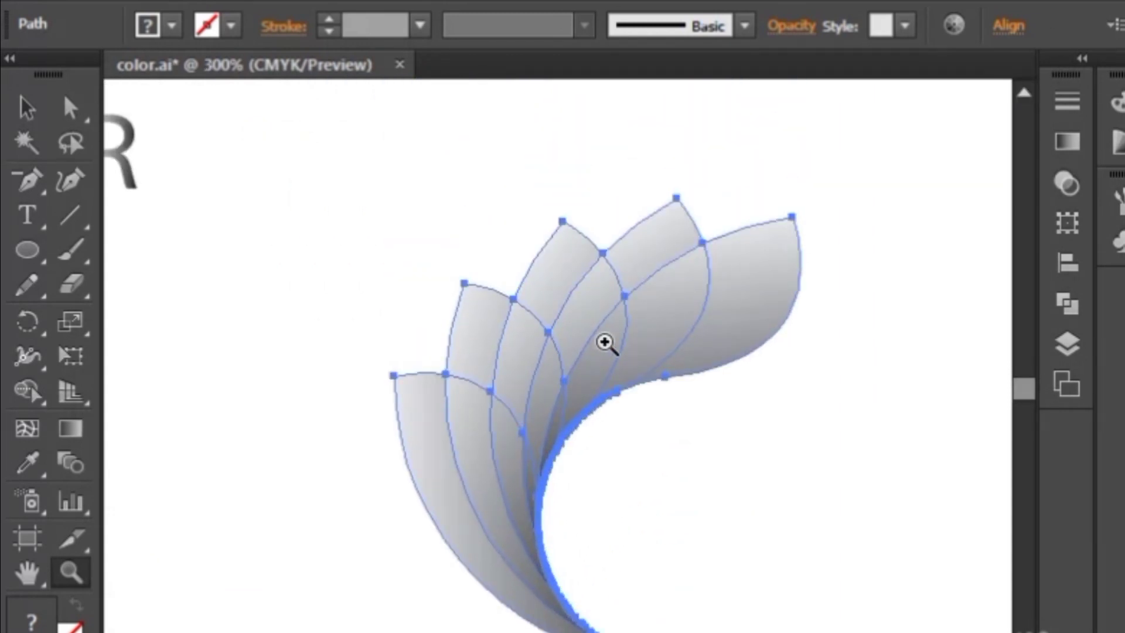
{"action": "left_click", "coordinate": [606, 344]}
{"action": "left_click", "coordinate": [453, 629]}
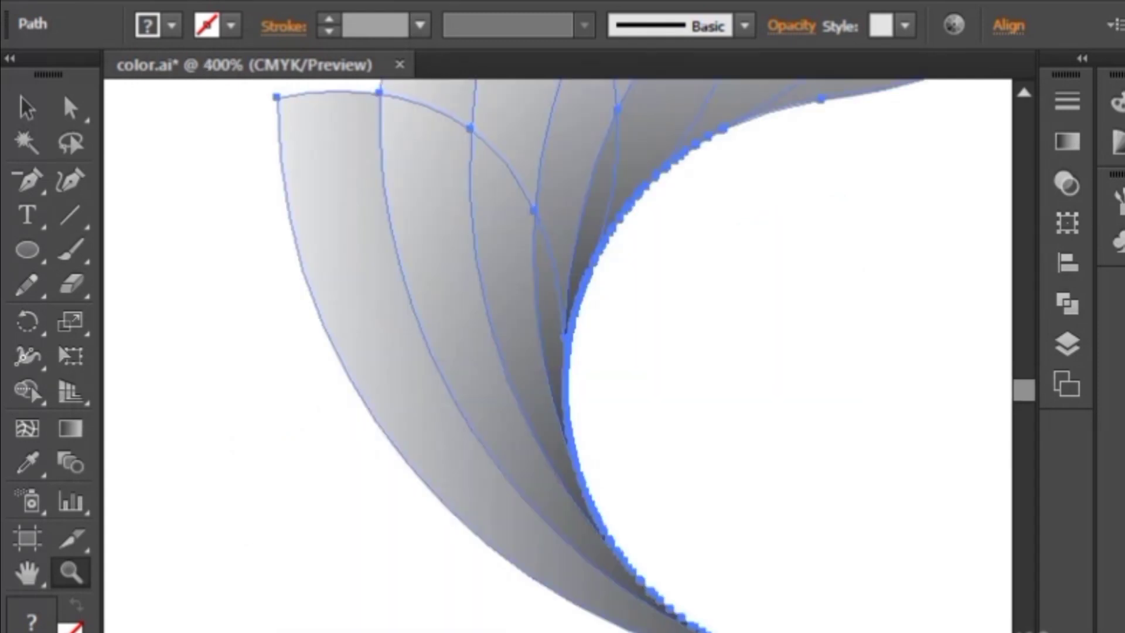
{"action": "left_click", "coordinate": [27, 107]}
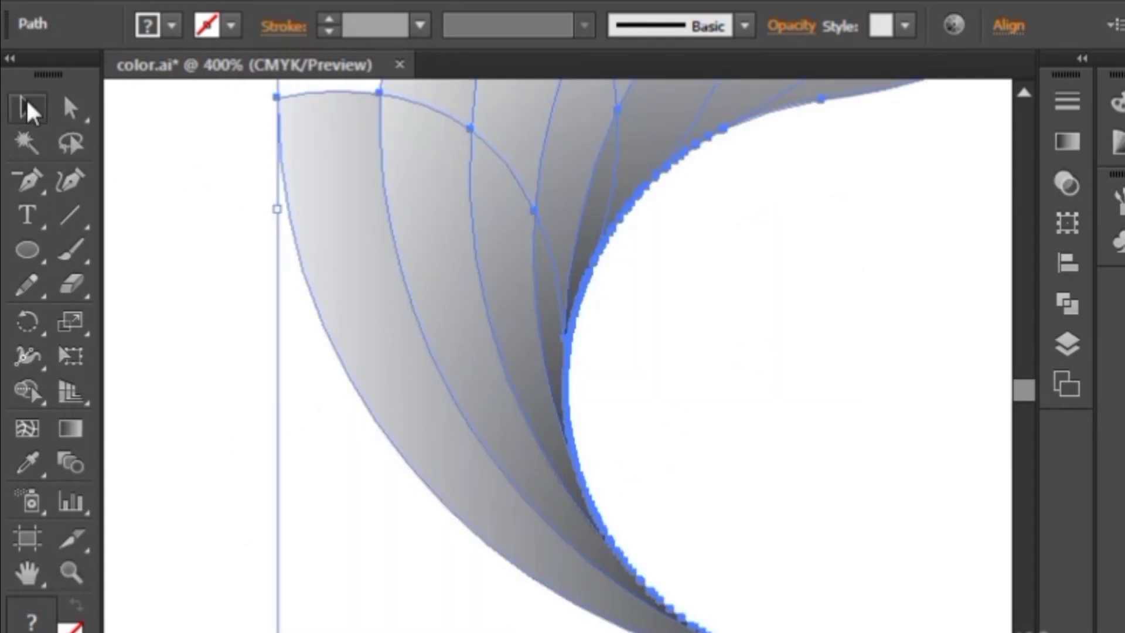
{"action": "left_click", "coordinate": [181, 420]}
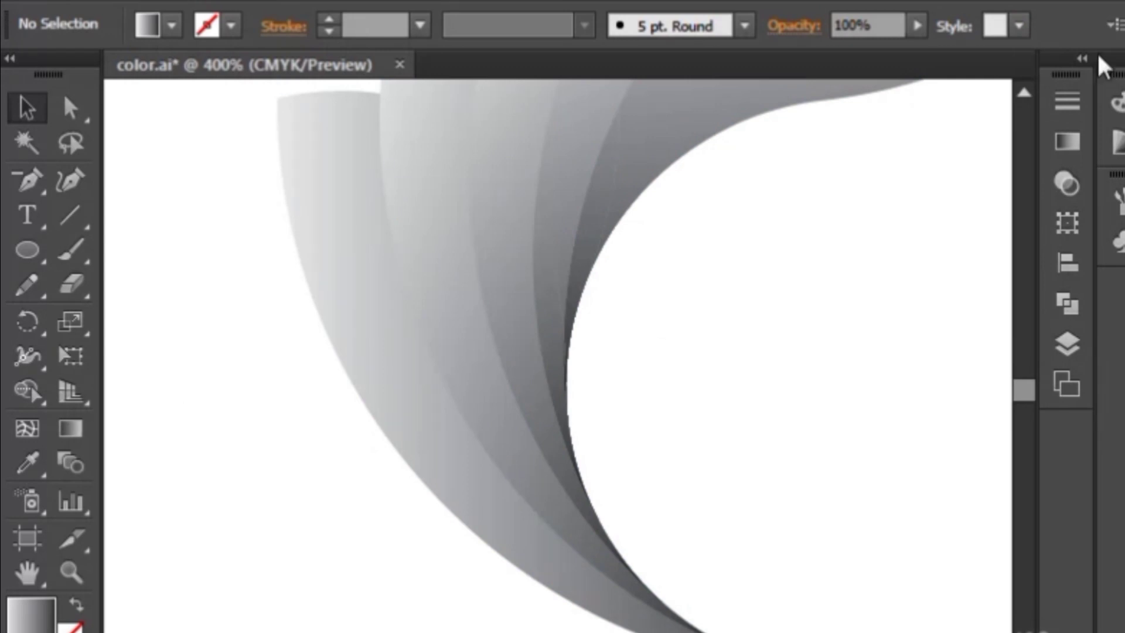
{"action": "left_click", "coordinate": [1024, 94]}
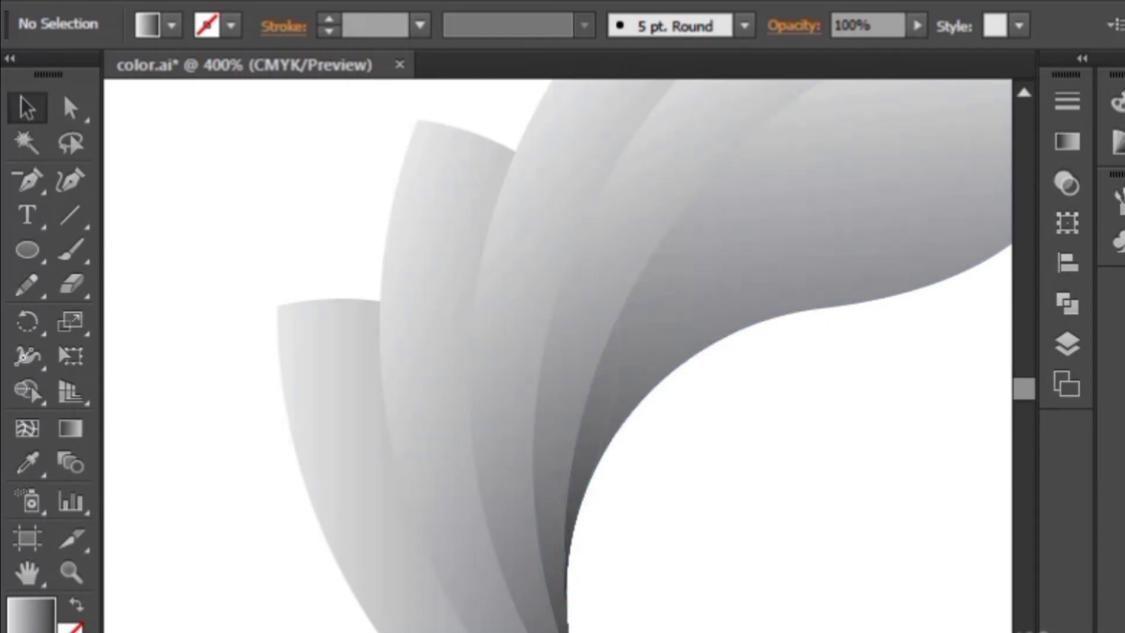
{"action": "scroll", "coordinate": [527, 363], "scroll_direction": "down", "scroll_amount": 3}
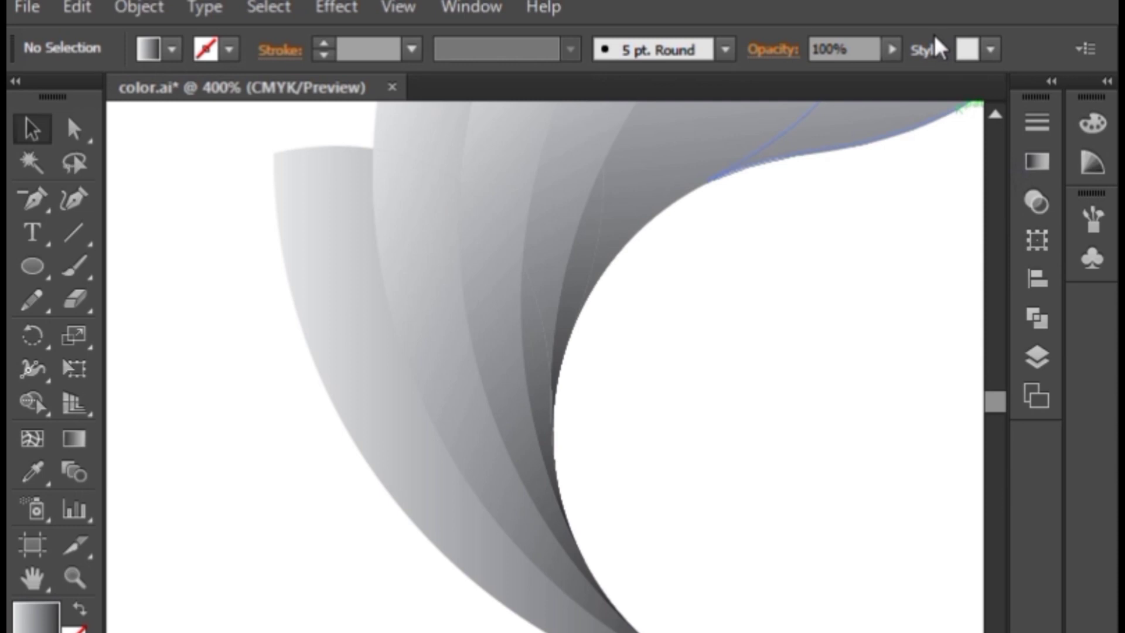
{"action": "left_click", "coordinate": [995, 113]}
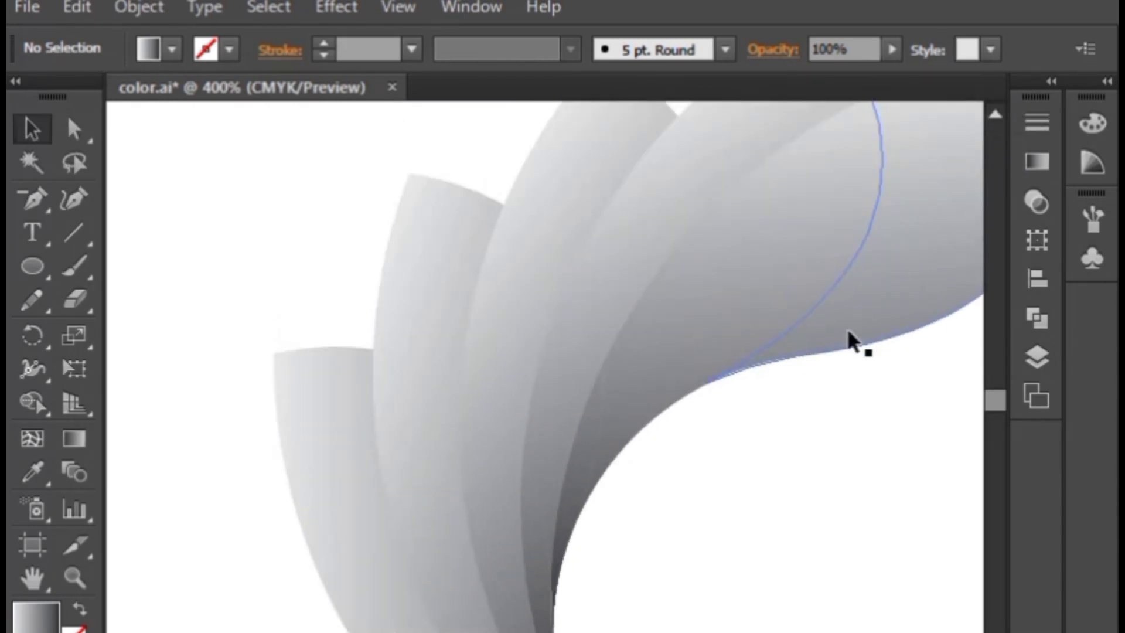
{"action": "scroll", "coordinate": [574, 375], "scroll_direction": "right", "scroll_amount": 5}
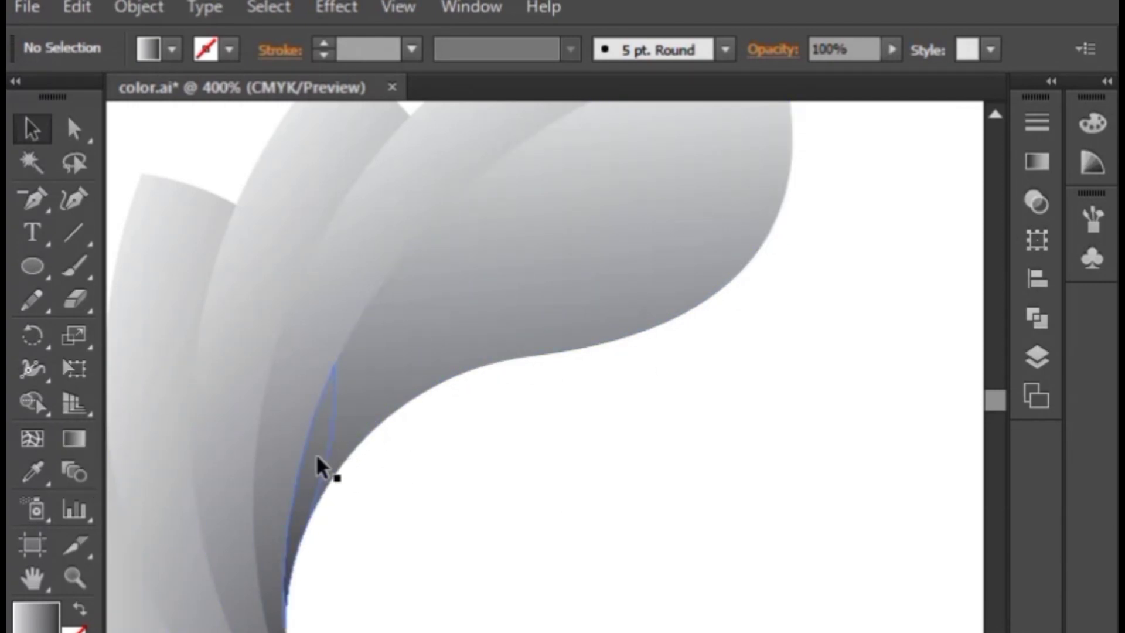
{"action": "left_click", "coordinate": [74, 577]}
{"action": "left_click", "coordinate": [390, 532], "text": "alt"}
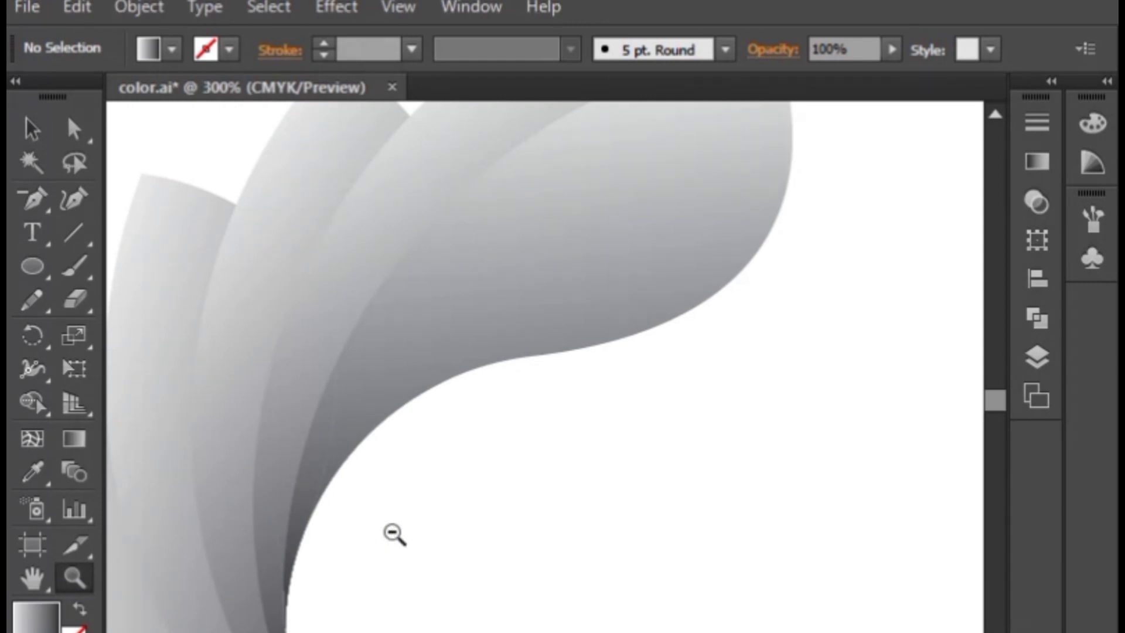
- Fill the exposed tip of the second petal in the fan with the magenta gradient sampled from the swatch squares
{"action": "left_click", "coordinate": [392, 532], "text": "alt"}
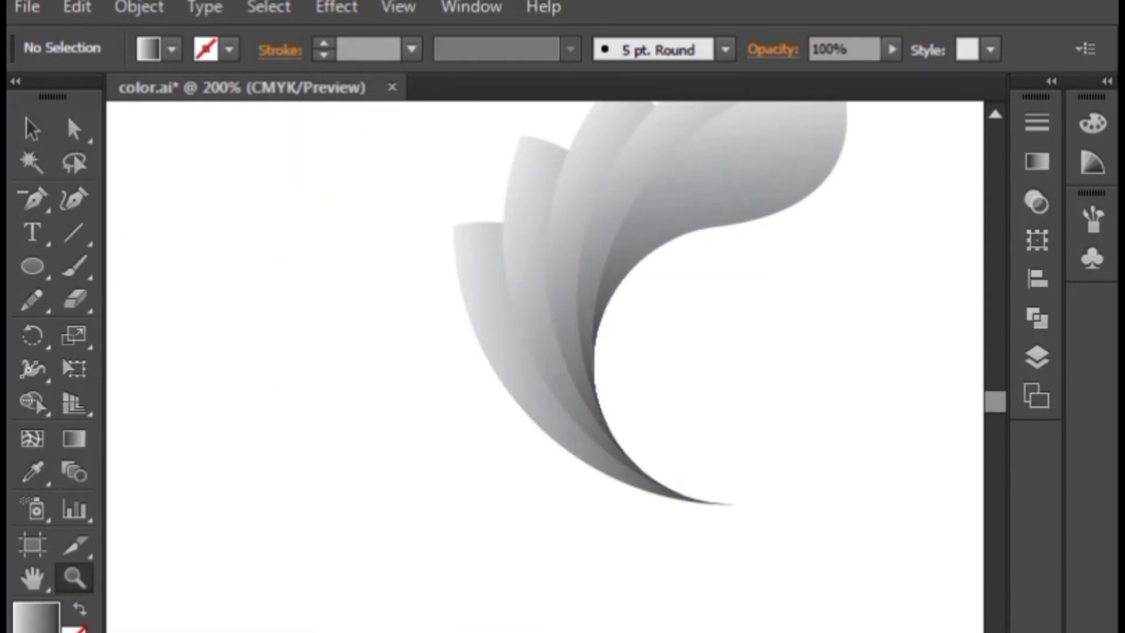
{"action": "left_click", "coordinate": [994, 114]}
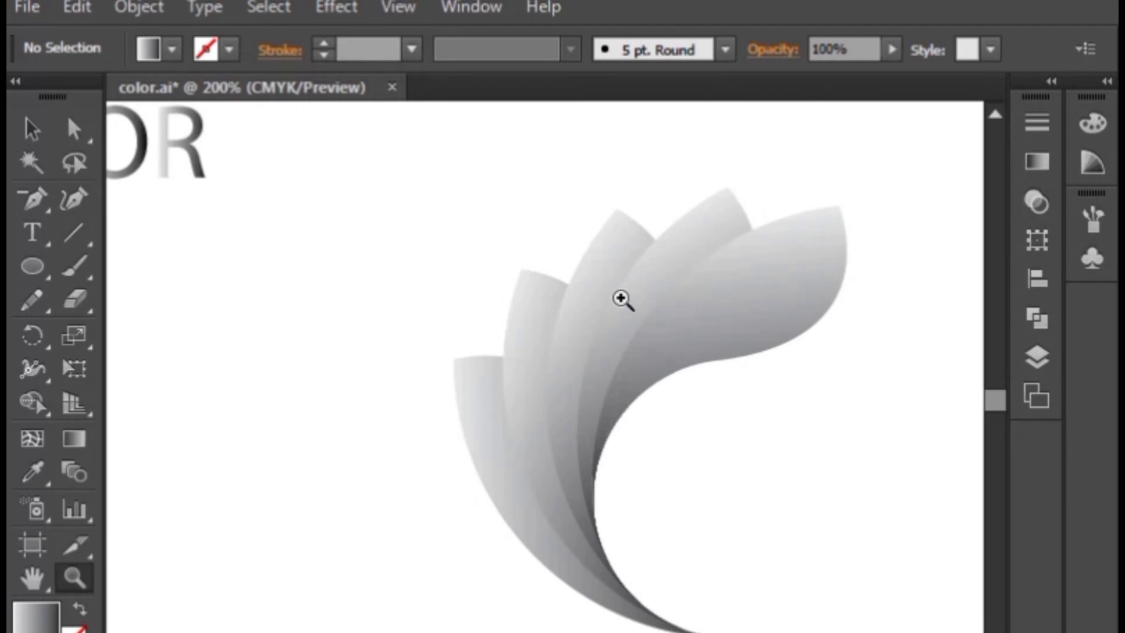
{"action": "left_click", "coordinate": [36, 128]}
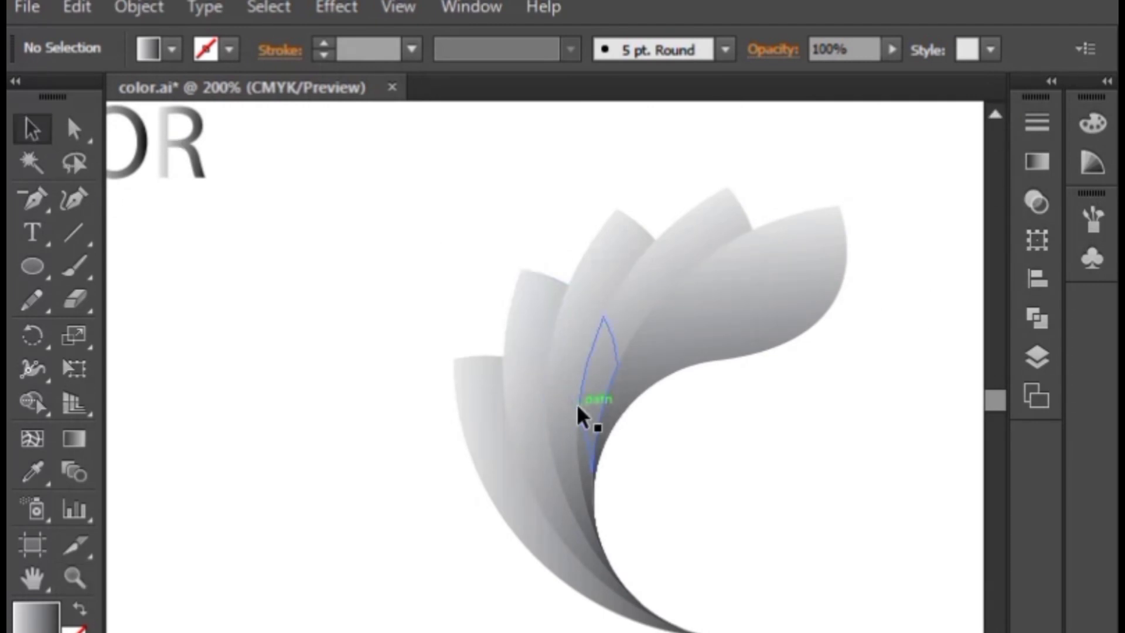
{"action": "left_click", "coordinate": [73, 583]}
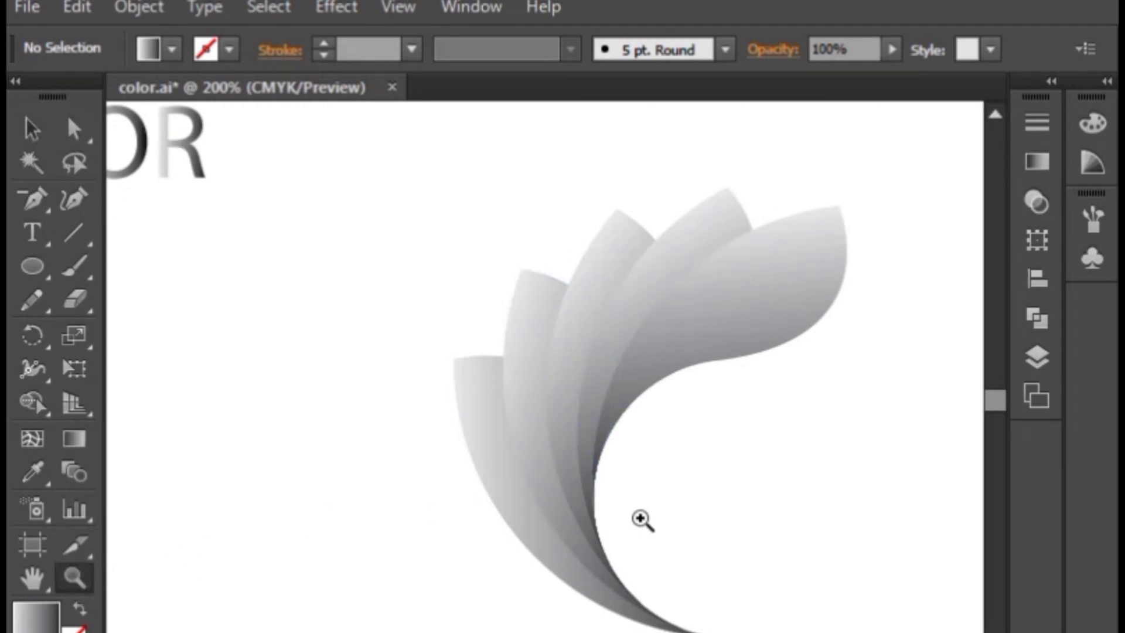
{"action": "left_click", "coordinate": [639, 475], "text": "alt"}
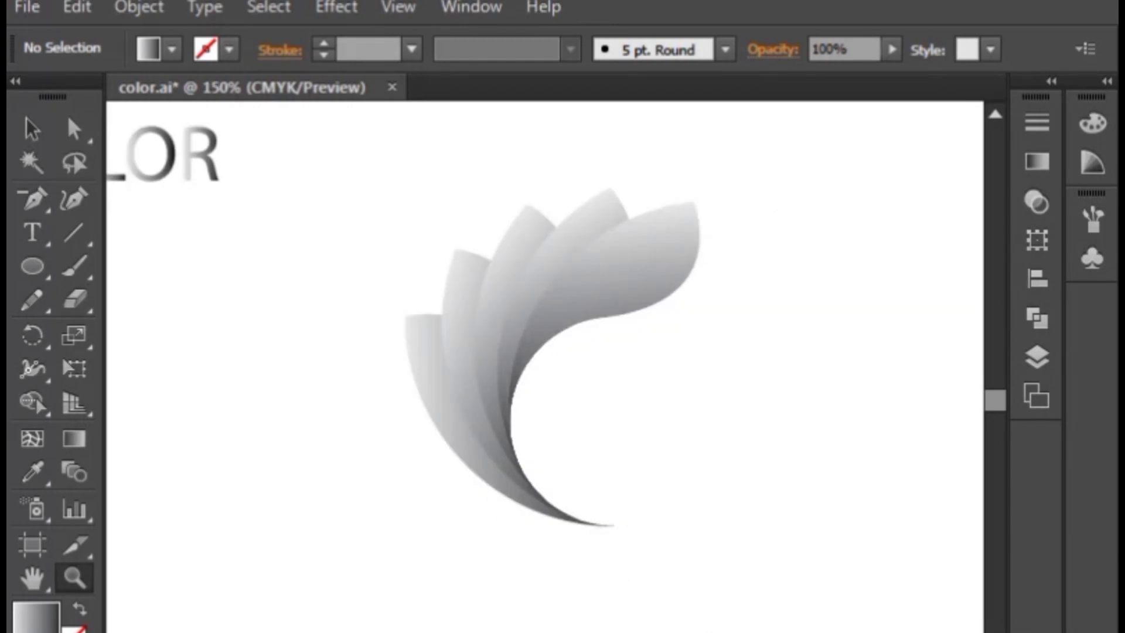
{"action": "scroll", "coordinate": [545, 367], "scroll_direction": "left", "scroll_amount": 8}
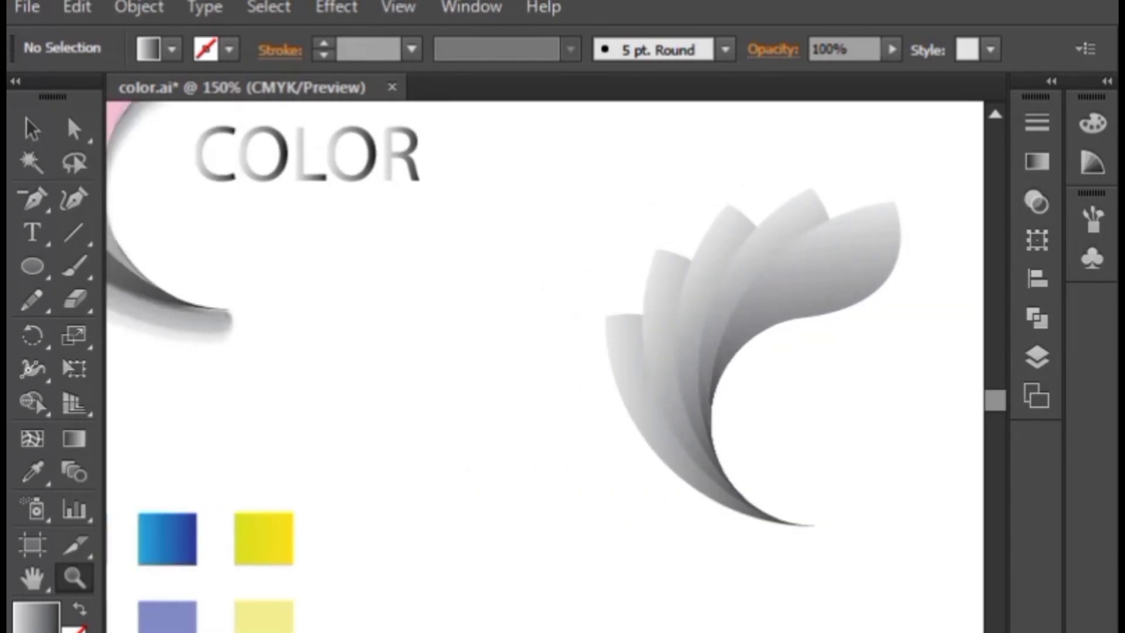
{"action": "scroll", "coordinate": [544, 366], "scroll_direction": "left", "scroll_amount": 1}
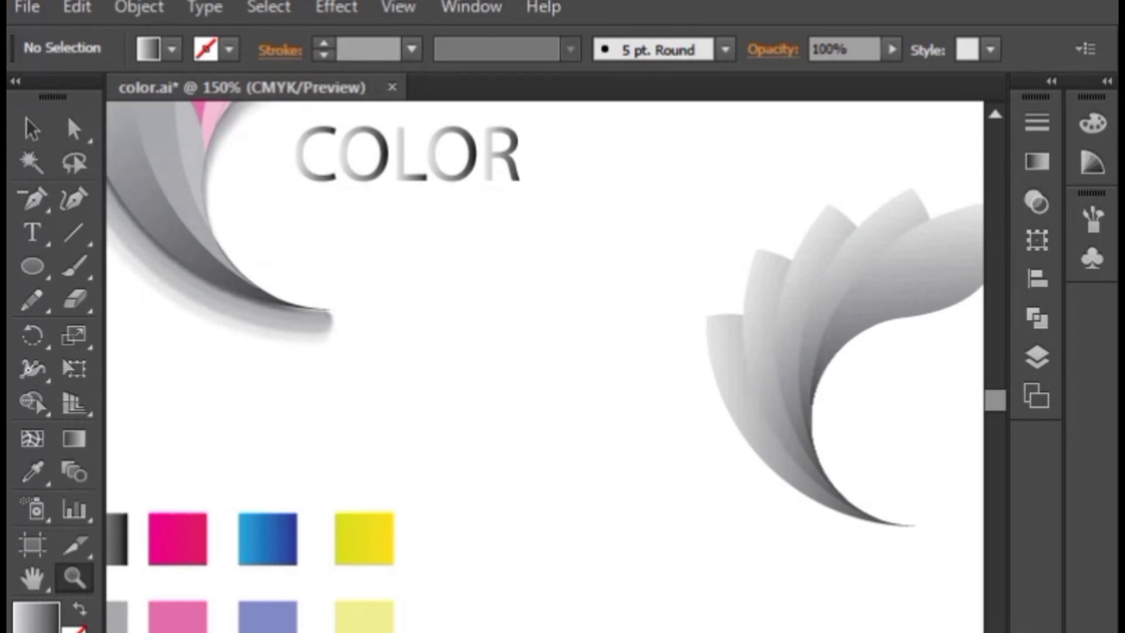
{"action": "scroll", "coordinate": [545, 367], "scroll_direction": "right", "scroll_amount": 2}
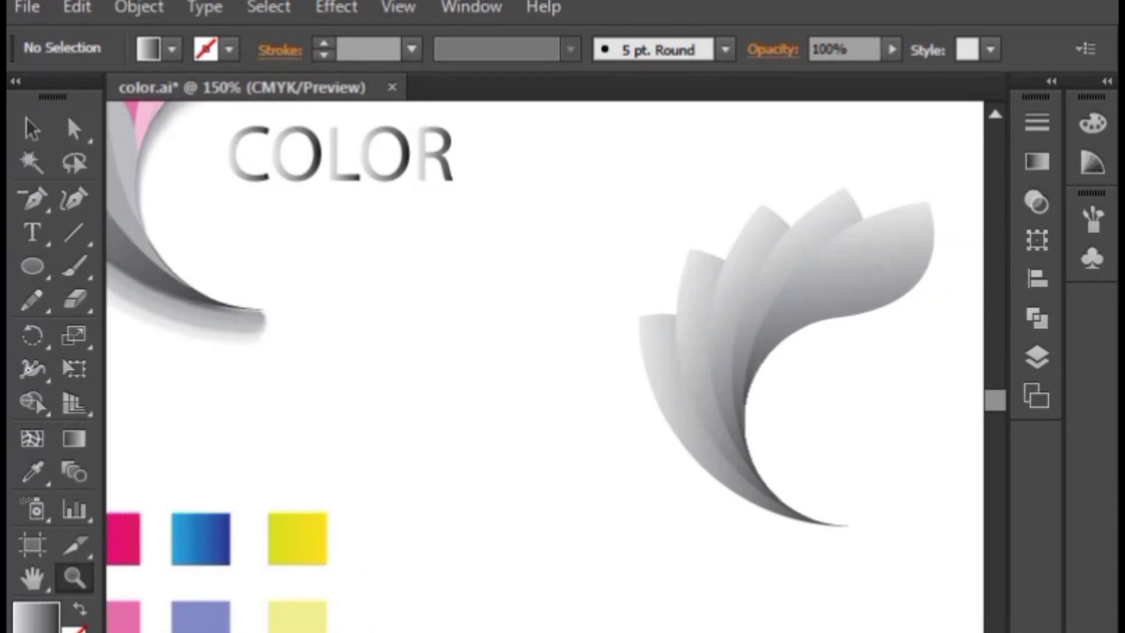
{"action": "scroll", "coordinate": [545, 367], "scroll_direction": "down", "scroll_amount": 2}
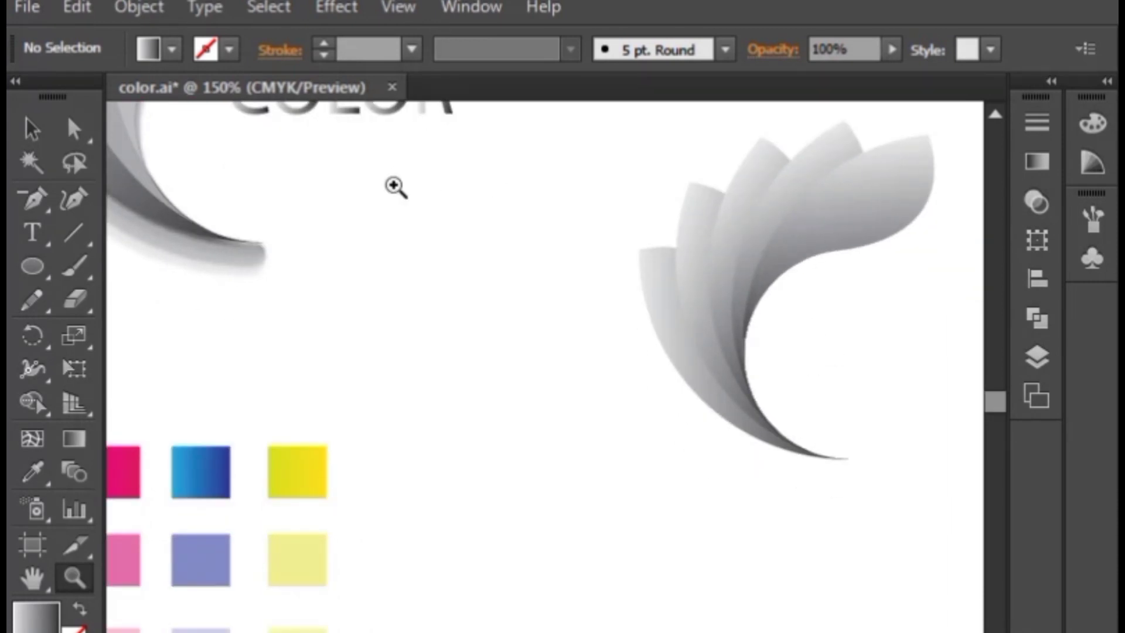
{"action": "left_click", "coordinate": [32, 130]}
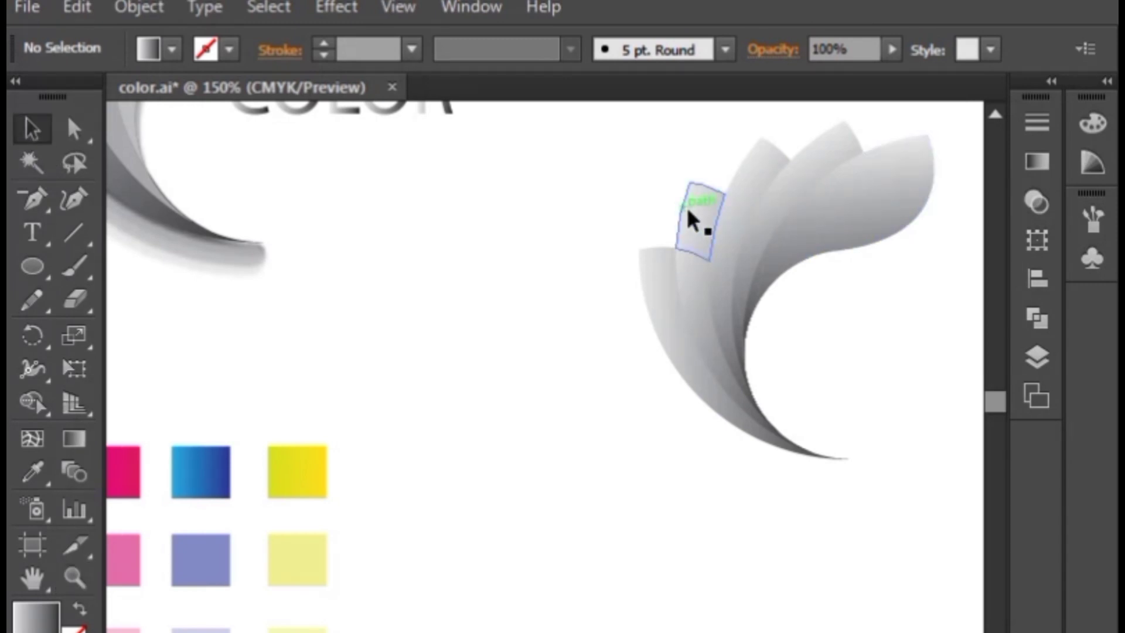
{"action": "left_click", "coordinate": [691, 228]}
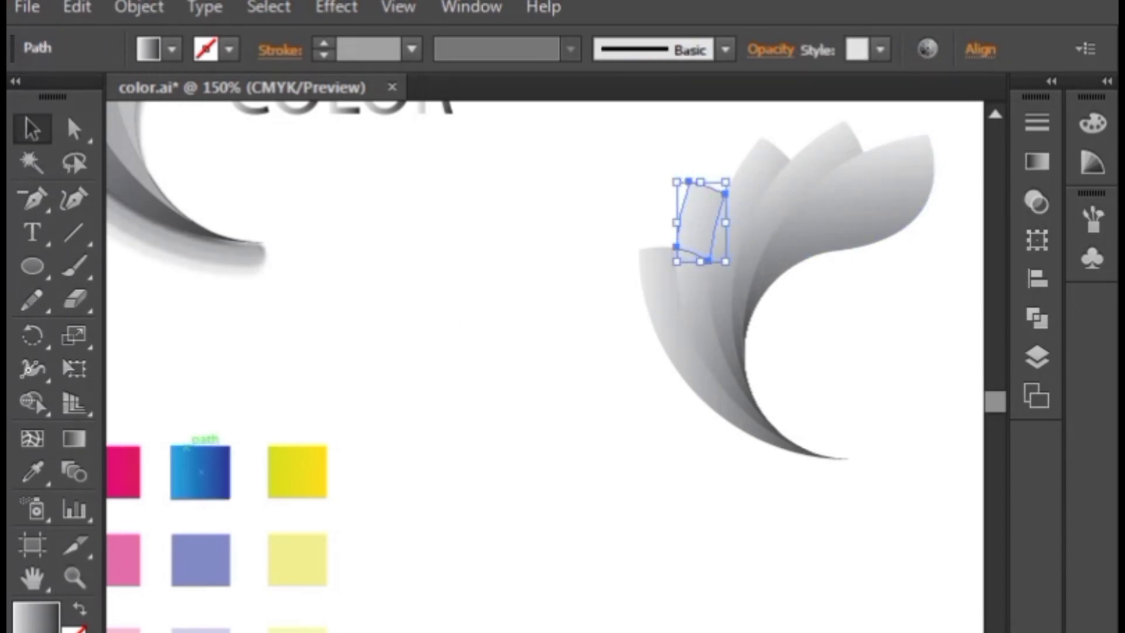
{"action": "left_click", "coordinate": [33, 472]}
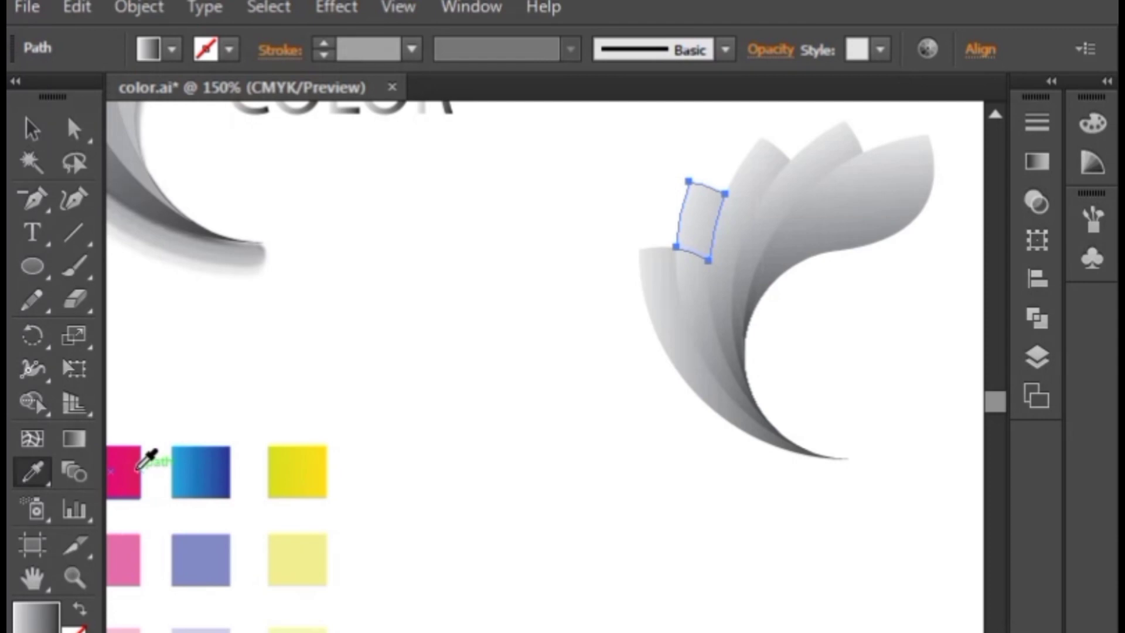
{"action": "left_click", "coordinate": [138, 469]}
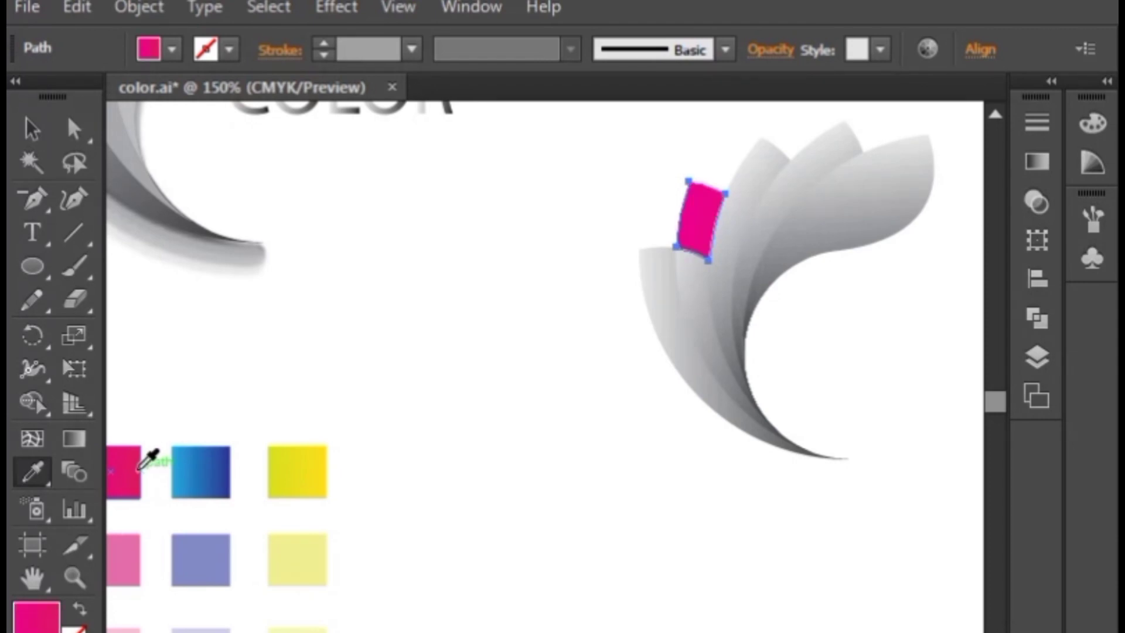
- Fill the exposed tip of the third petal with the blue gradient sampled from the first swatch row
{"action": "left_click", "coordinate": [29, 131]}
{"action": "left_click", "coordinate": [754, 170]}
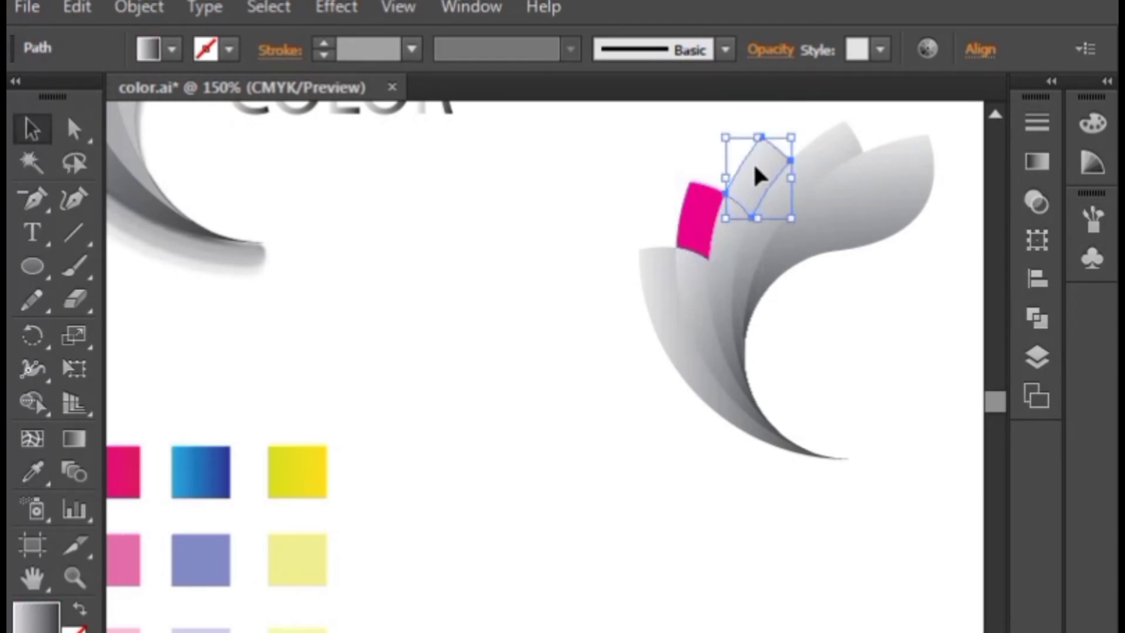
{"action": "left_click", "coordinate": [41, 478]}
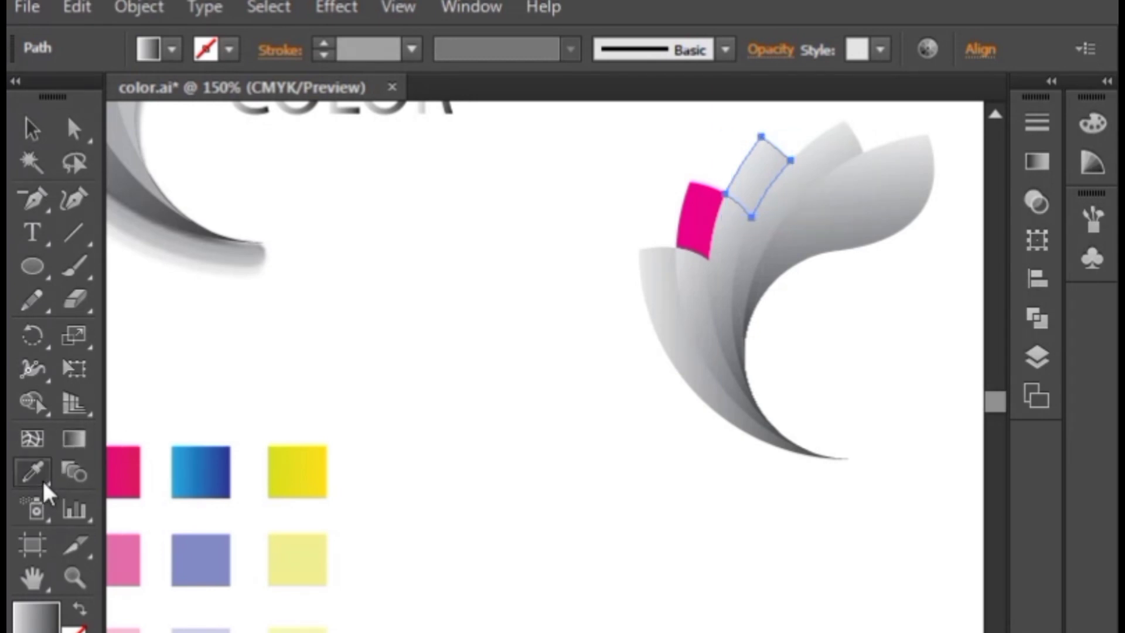
{"action": "left_click", "coordinate": [205, 480]}
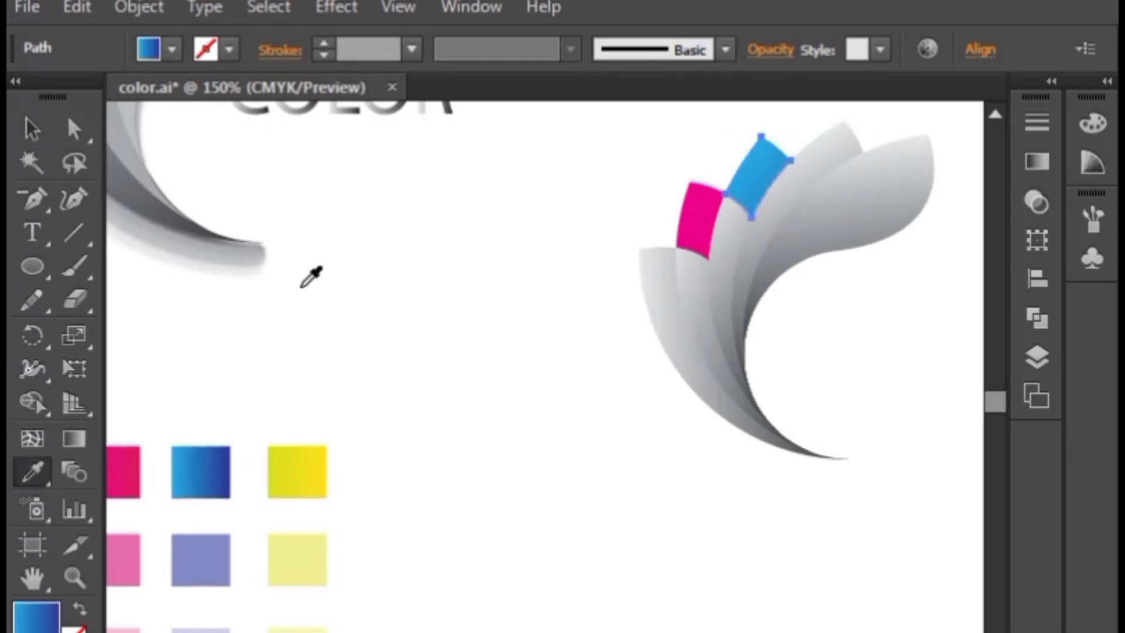
- Fill the exposed tip of the fourth petal with the bright yellow gradient sampled from the first swatch row
{"action": "left_click", "coordinate": [34, 129]}
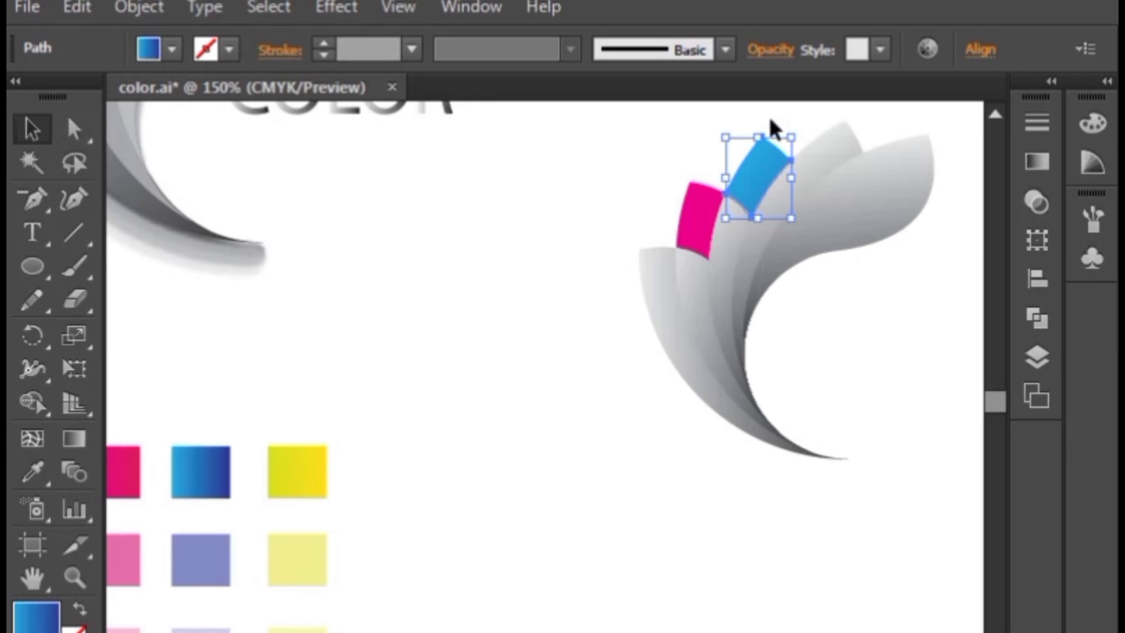
{"action": "left_click", "coordinate": [813, 152]}
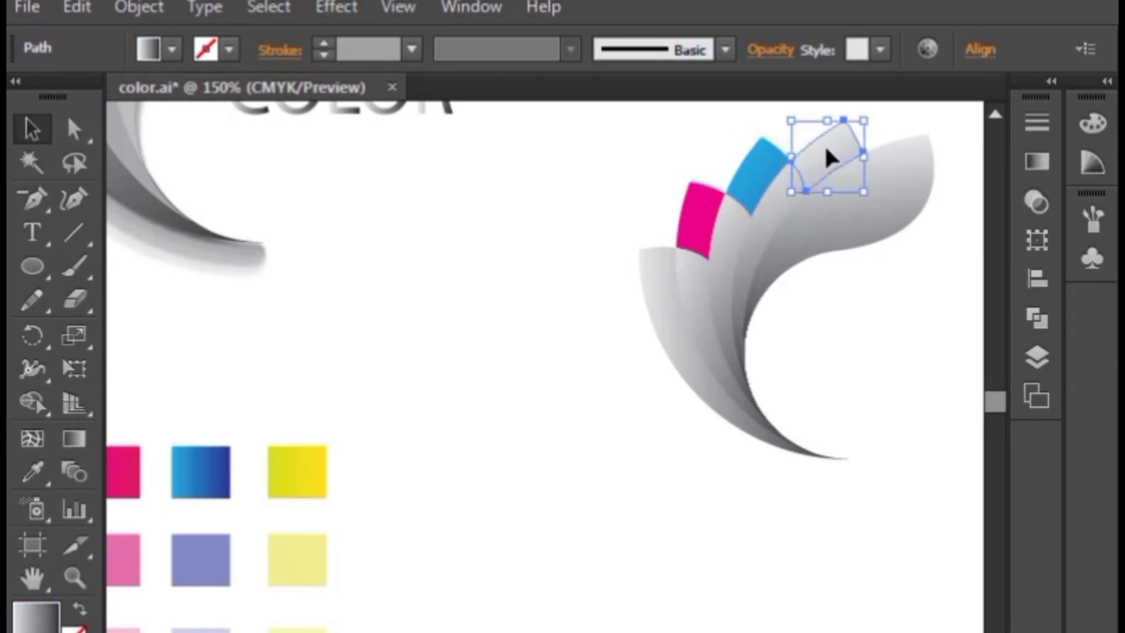
{"action": "left_click", "coordinate": [32, 472]}
{"action": "left_click", "coordinate": [302, 481]}
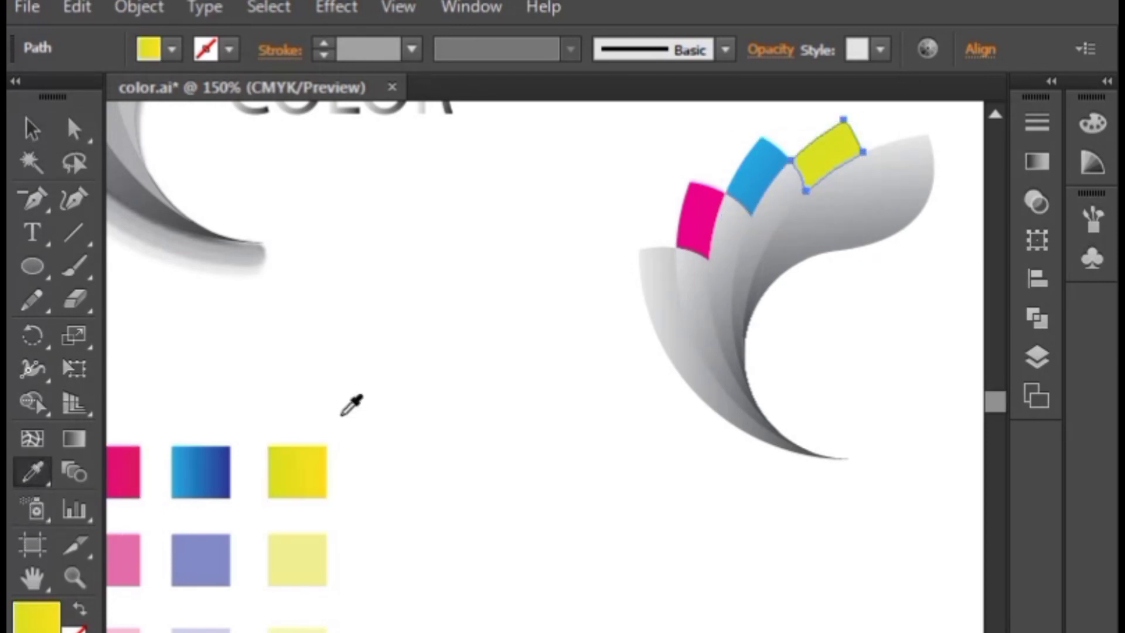
- Delete the large outermost piece of the fifth petal, beyond the yellow tip
{"action": "left_click", "coordinate": [32, 129]}
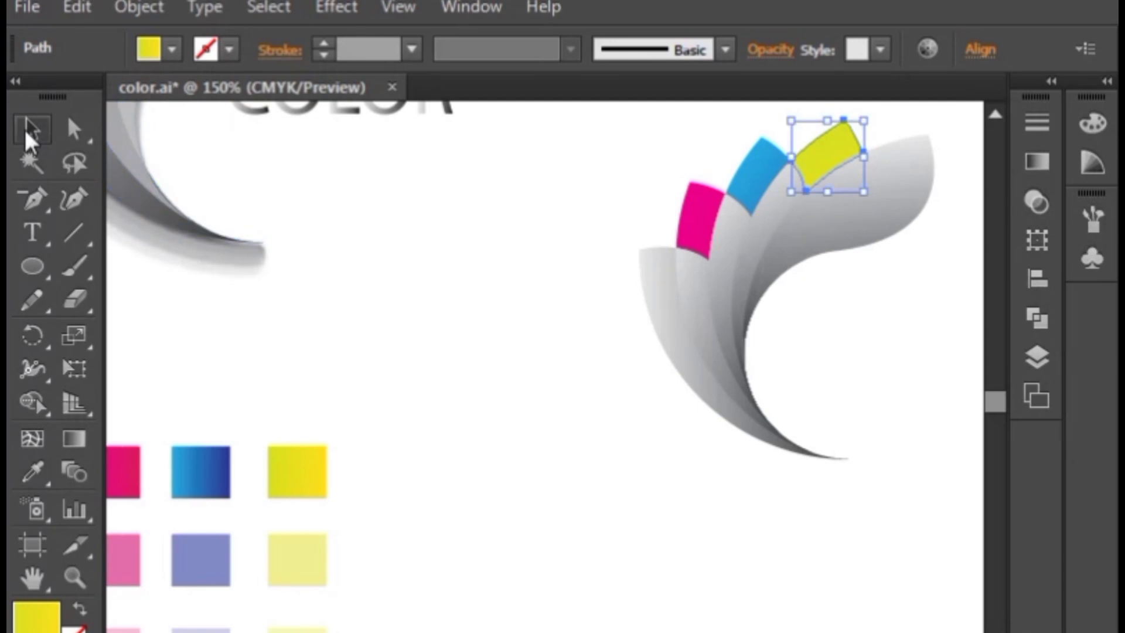
{"action": "left_click", "coordinate": [900, 156]}
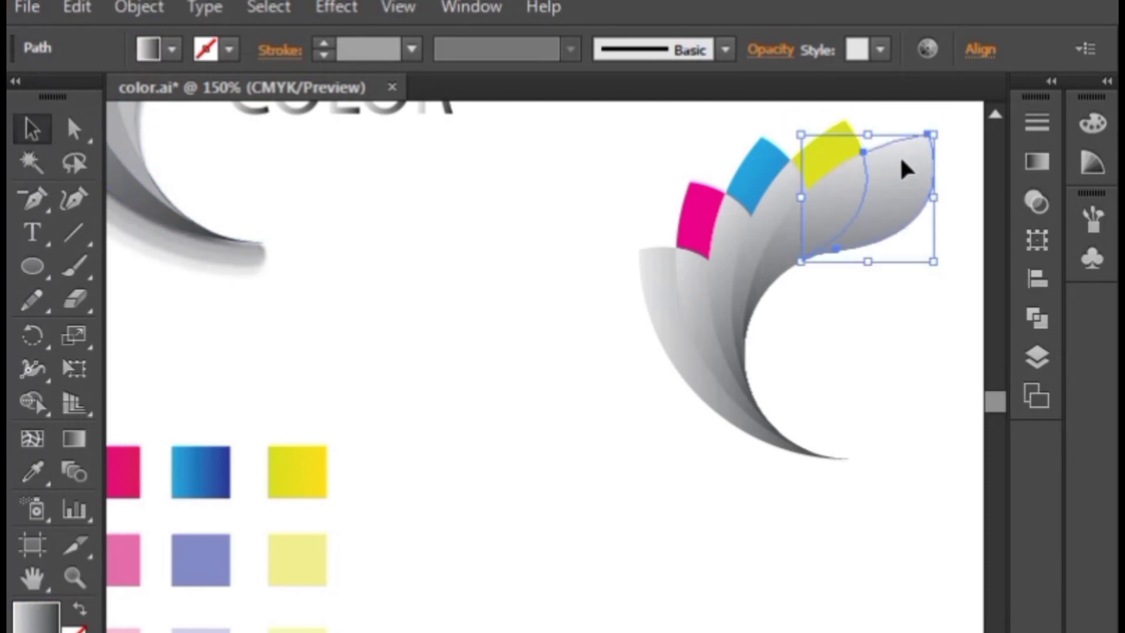
{"action": "left_click", "coordinate": [968, 273]}
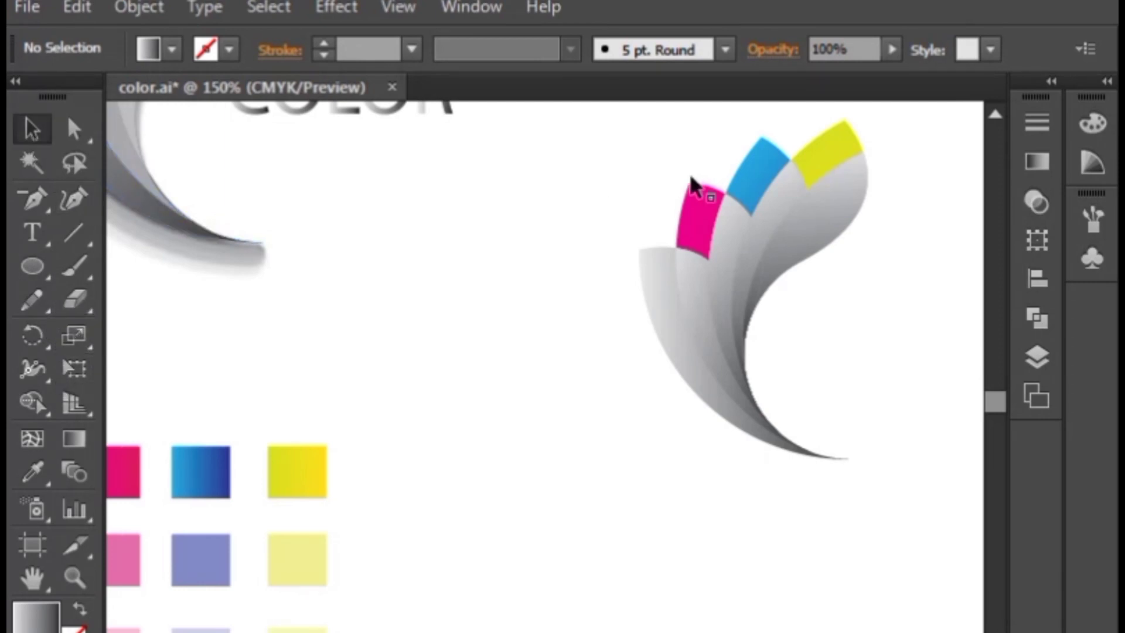
- Fill the piece directly beneath the bright yellow tip with the pale yellow sampled from the second swatch row
{"action": "left_click", "coordinate": [844, 196]}
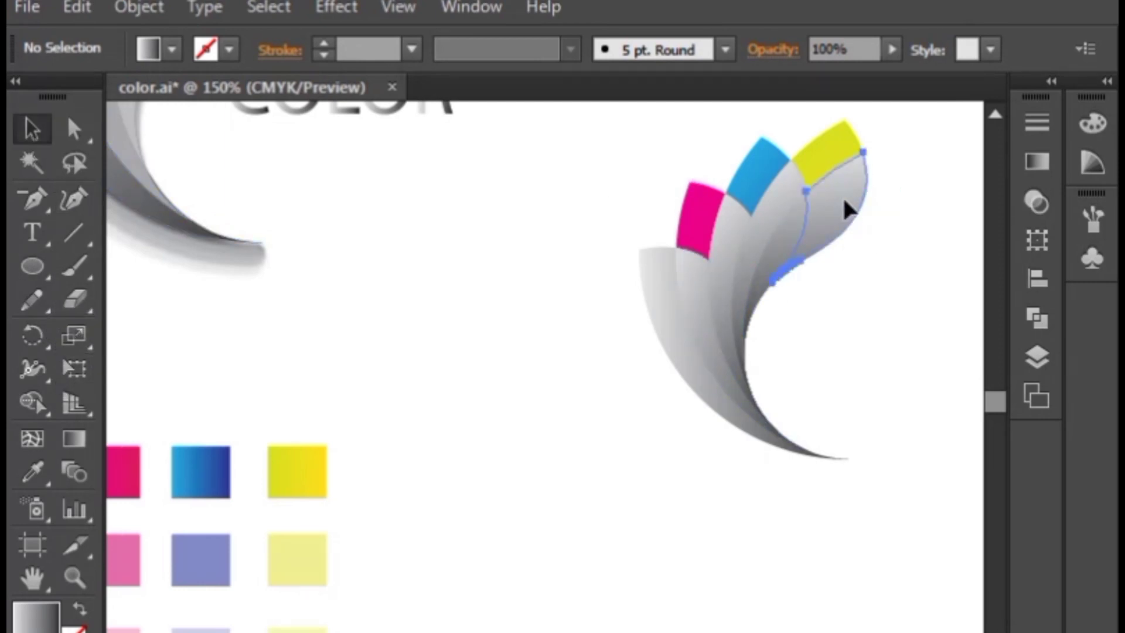
{"action": "left_click", "coordinate": [33, 475]}
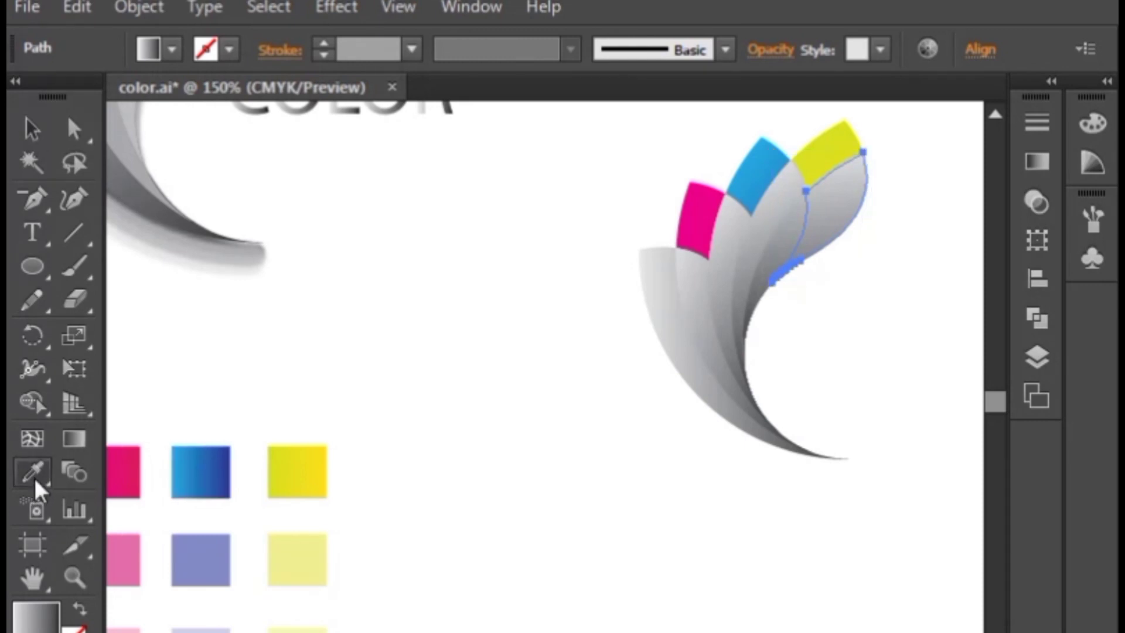
{"action": "left_click", "coordinate": [317, 554]}
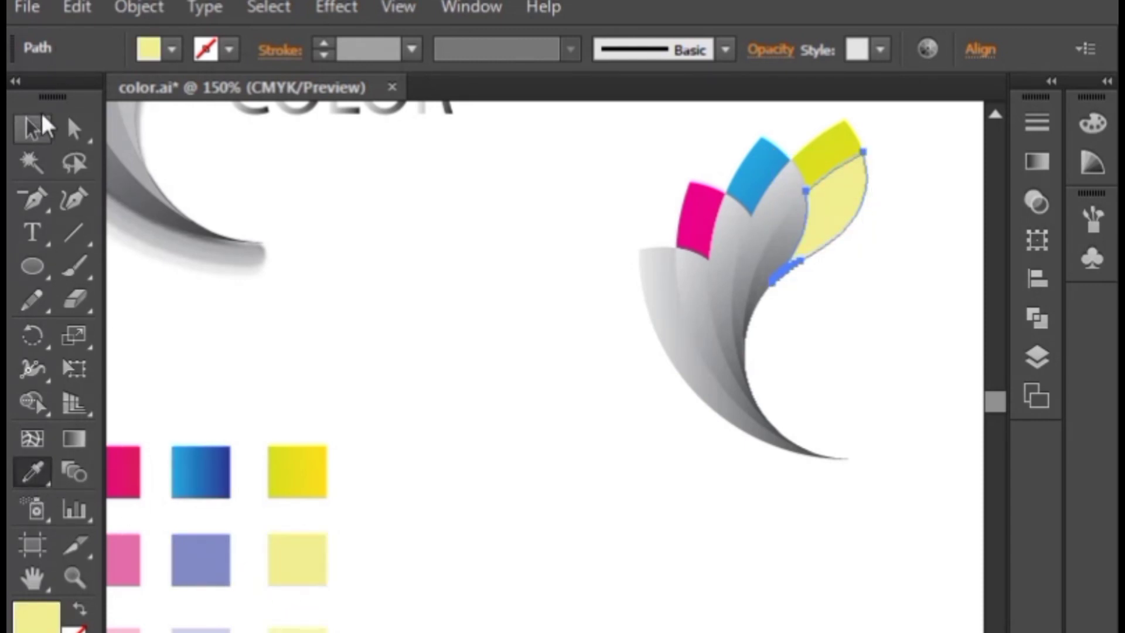
- Fill the piece directly beneath the blue tip with the muted violet-blue sampled from the second swatch row
{"action": "left_click", "coordinate": [41, 117]}
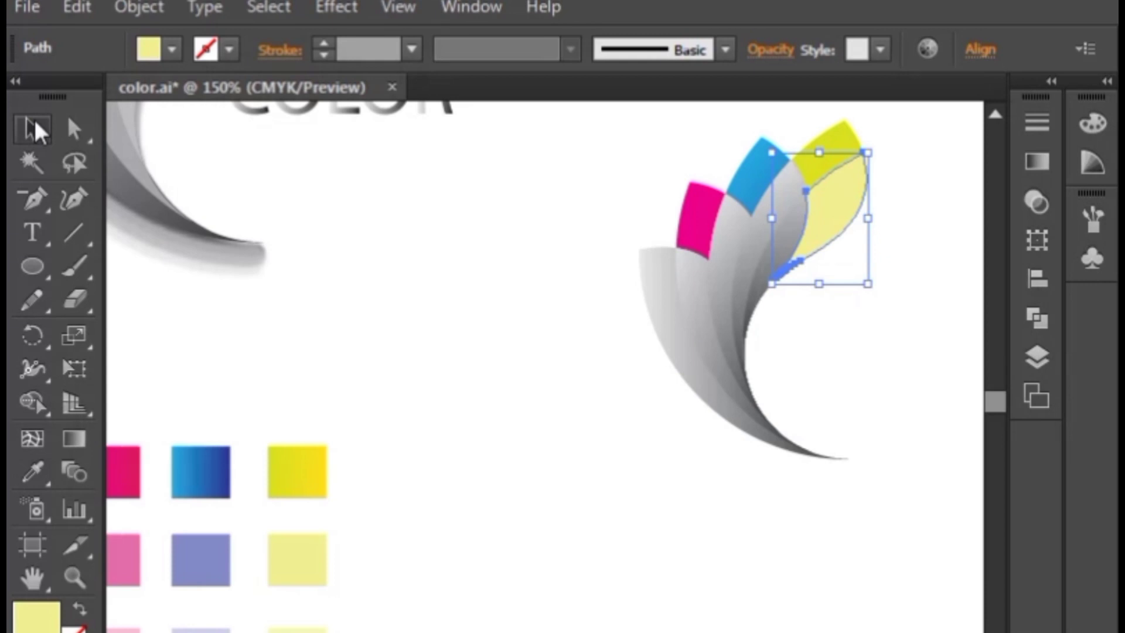
{"action": "left_click", "coordinate": [785, 202]}
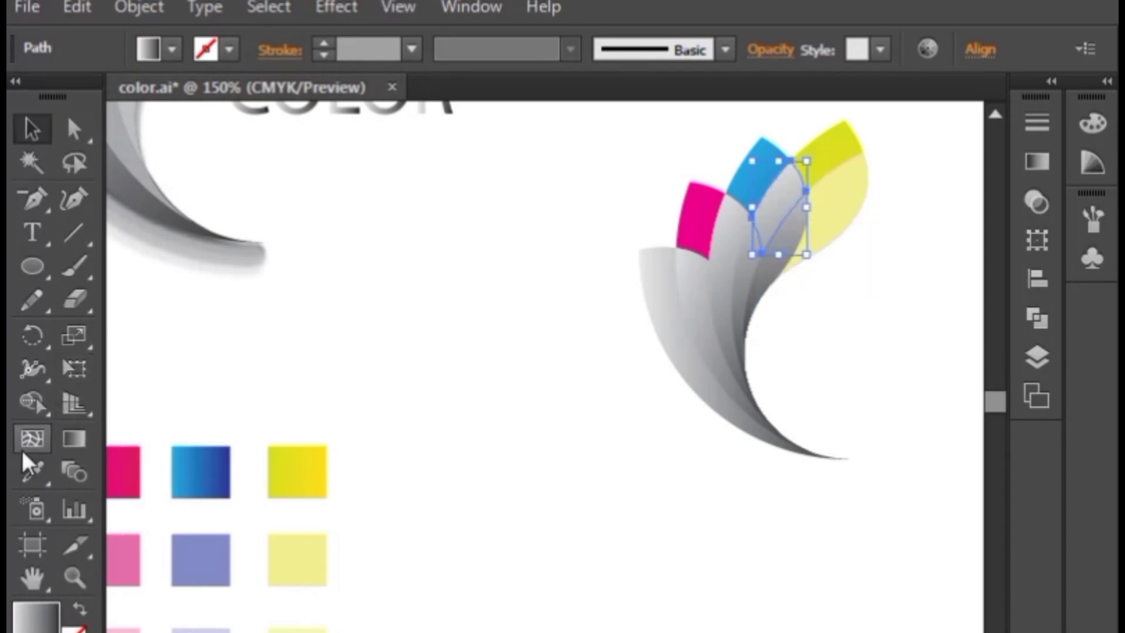
{"action": "left_click", "coordinate": [24, 472]}
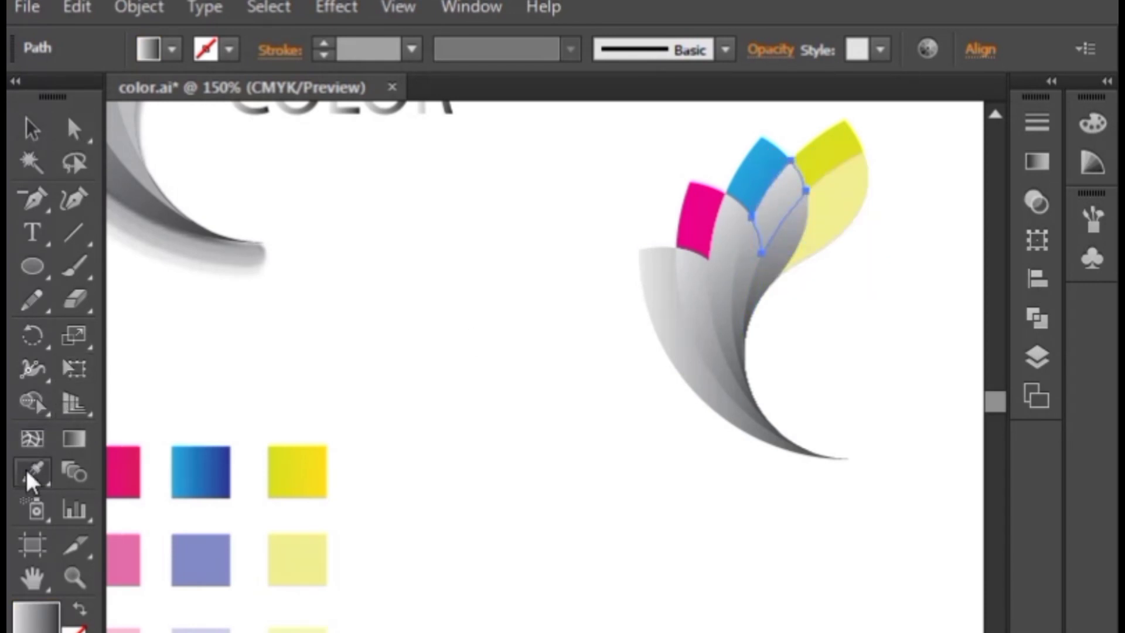
{"action": "left_click", "coordinate": [197, 558]}
- Fill the narrow piece beneath the violet-blue one with the pale lavender sampled from the third swatch row, and deselect it
{"action": "left_click", "coordinate": [31, 134]}
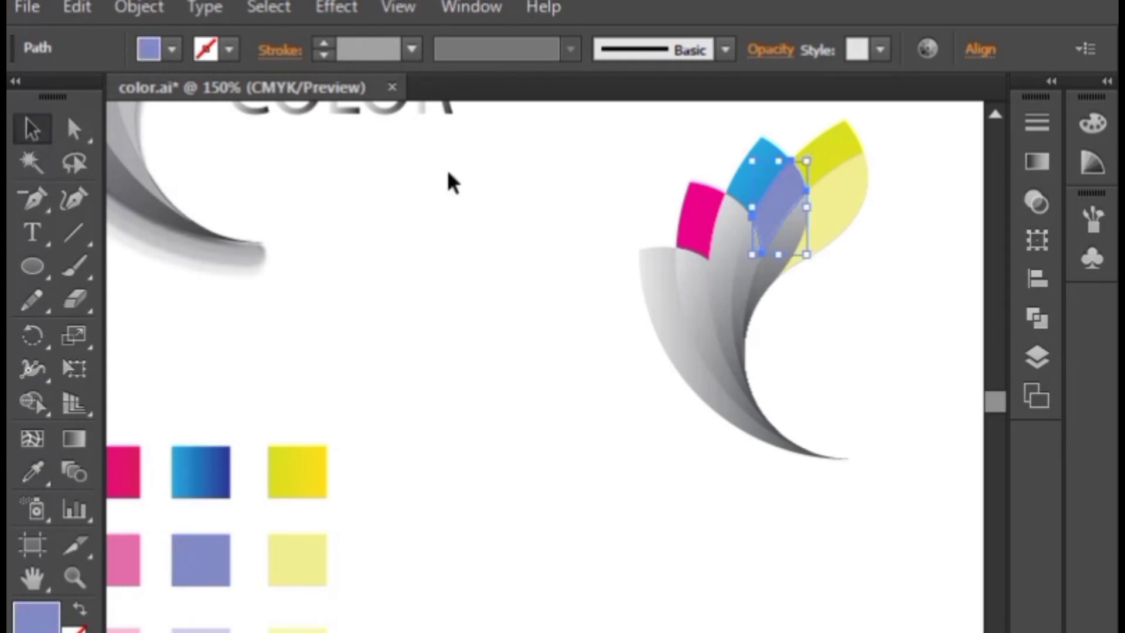
{"action": "left_click", "coordinate": [772, 272]}
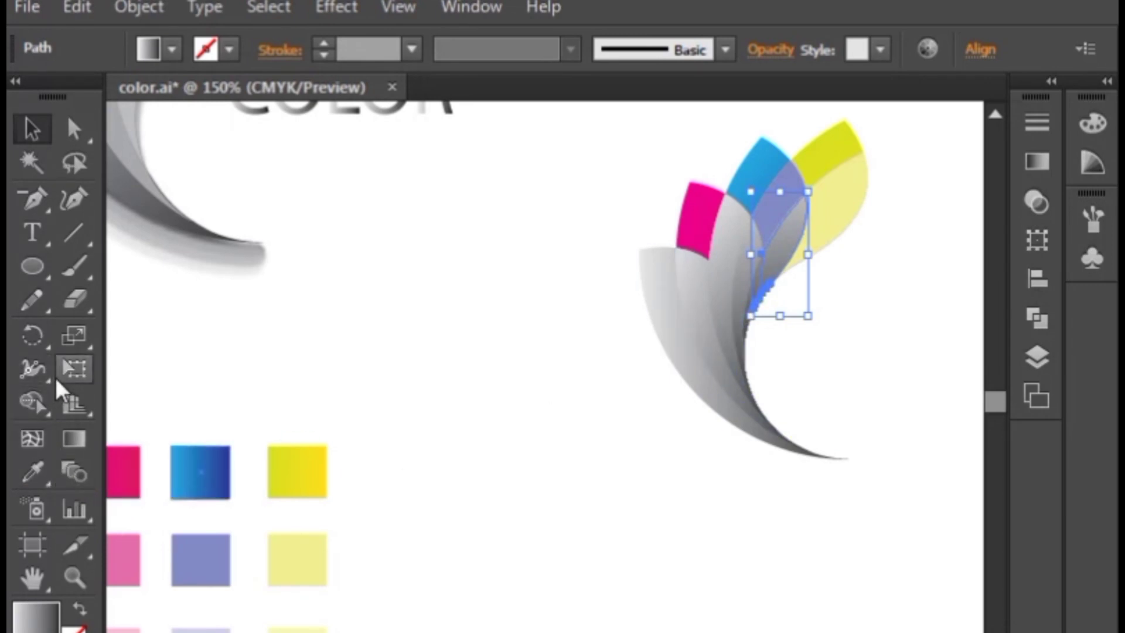
{"action": "left_click", "coordinate": [29, 472]}
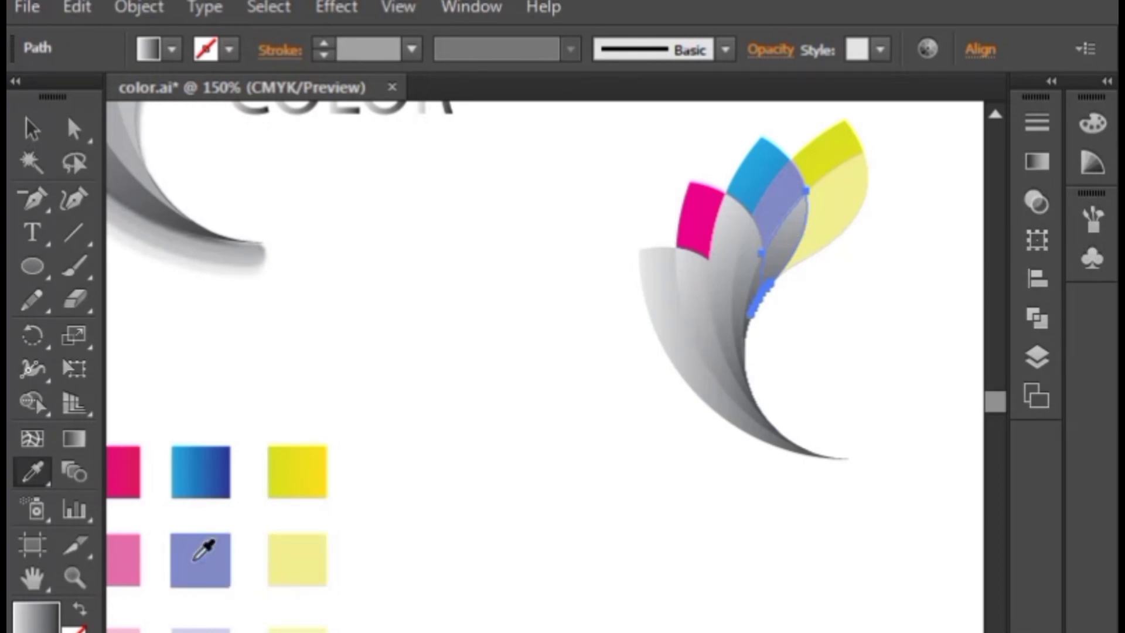
{"action": "left_click", "coordinate": [196, 628]}
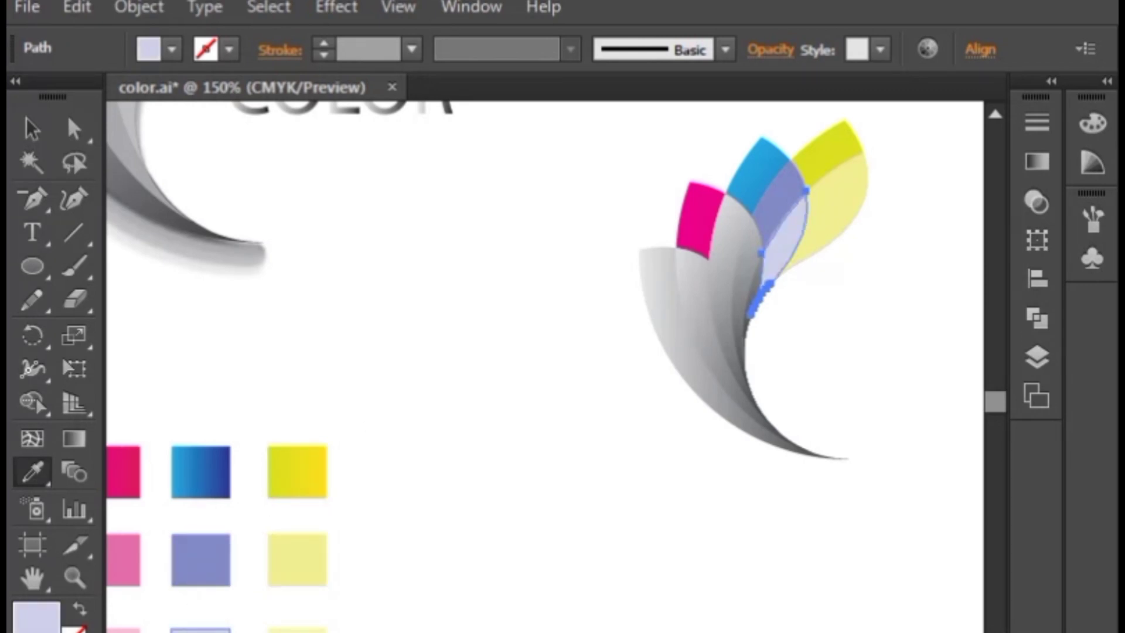
{"action": "left_click", "coordinate": [38, 133]}
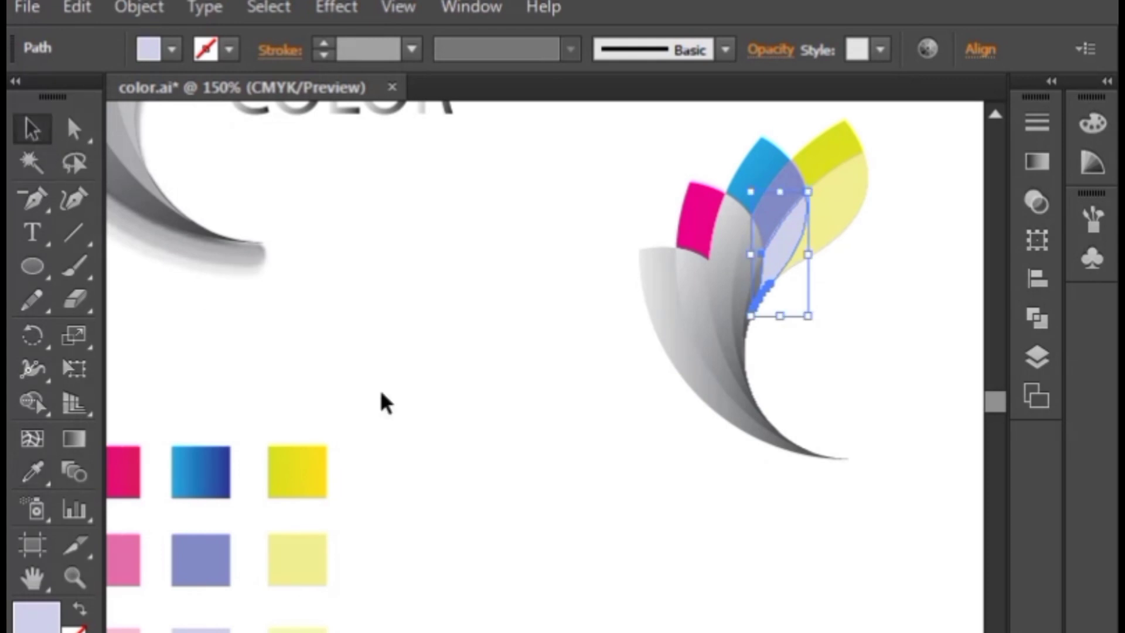
{"action": "left_click", "coordinate": [504, 440]}
- Fill the piece directly beneath the magenta tip with the medium pink sampled from the second swatch row
{"action": "left_click", "coordinate": [727, 222]}
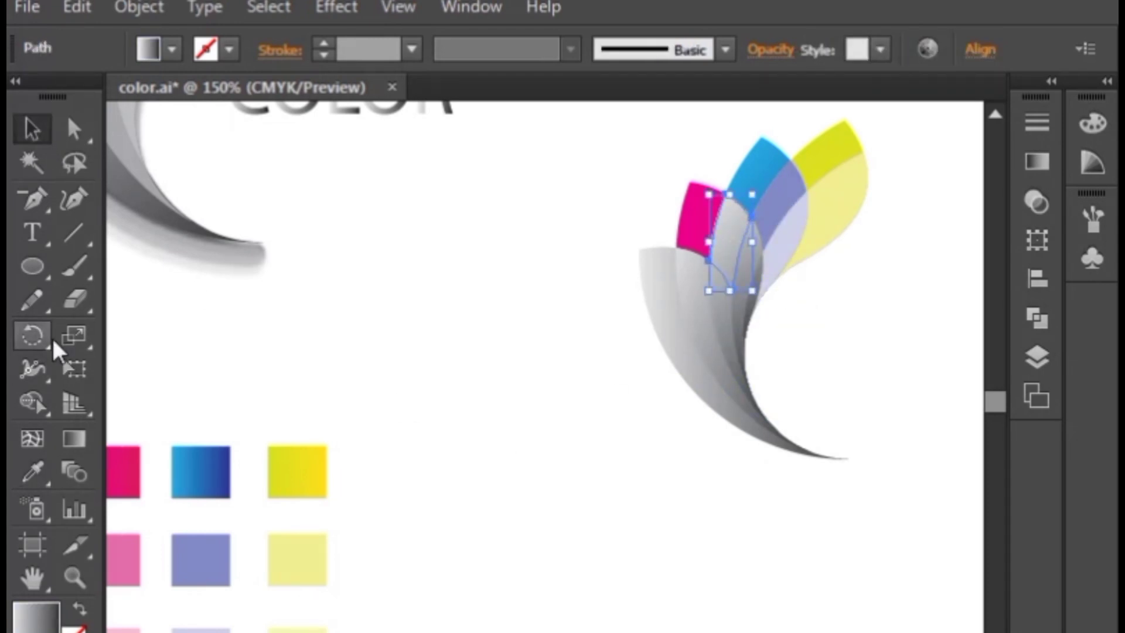
{"action": "left_click", "coordinate": [30, 473]}
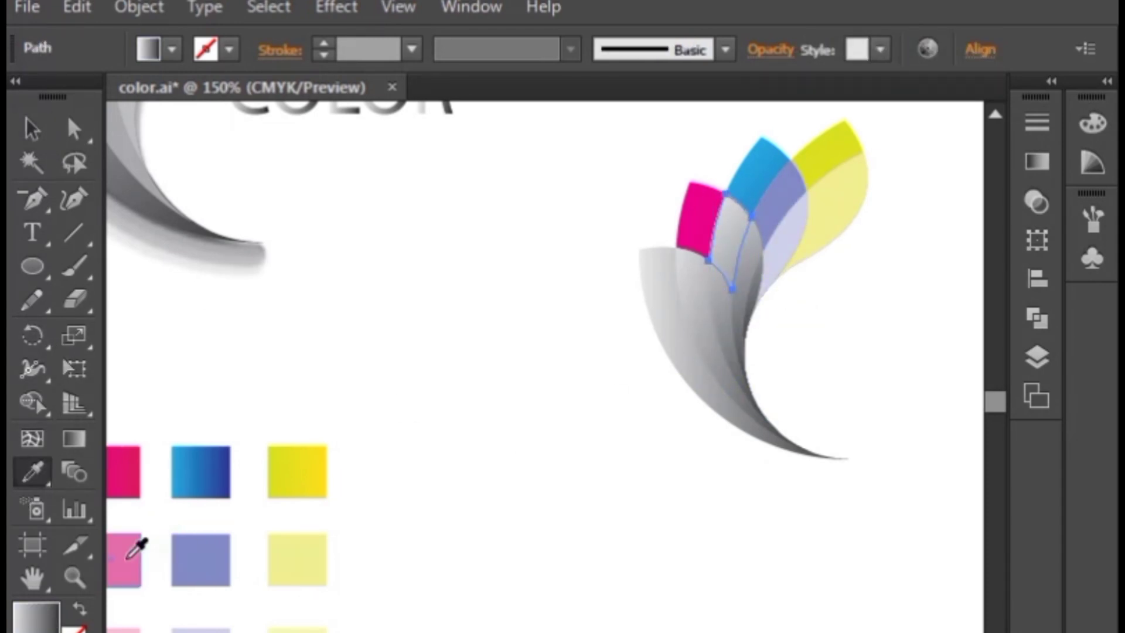
{"action": "left_click", "coordinate": [128, 557]}
{"action": "left_click", "coordinate": [35, 128]}
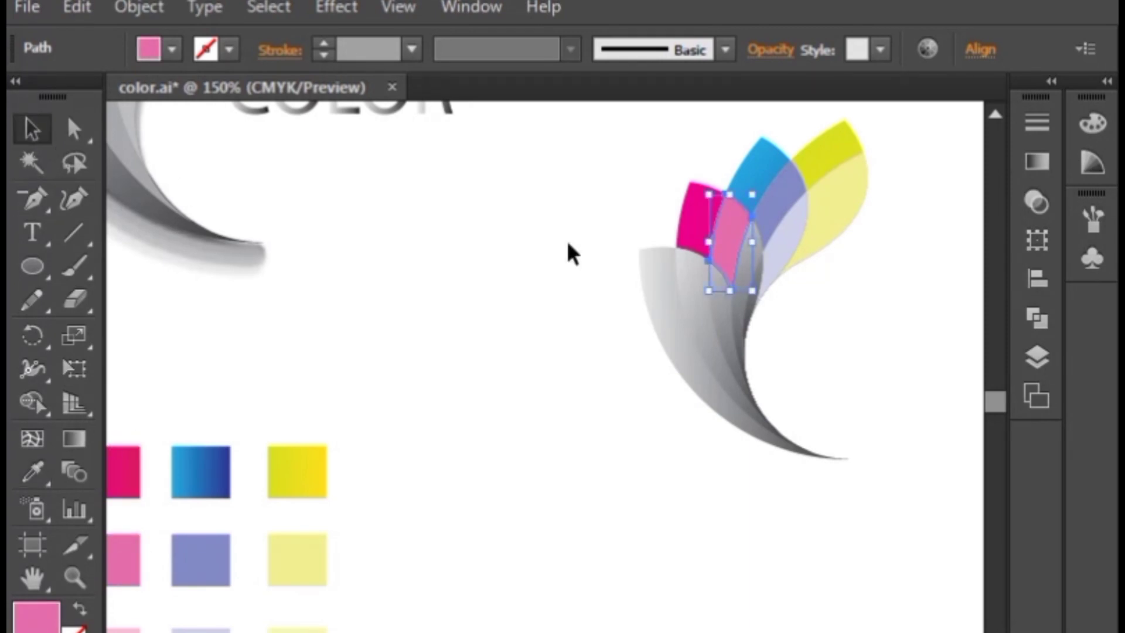
- Fill the narrow piece beneath the medium pink one with the pale pink sampled from the third swatch row
{"action": "left_click", "coordinate": [746, 260]}
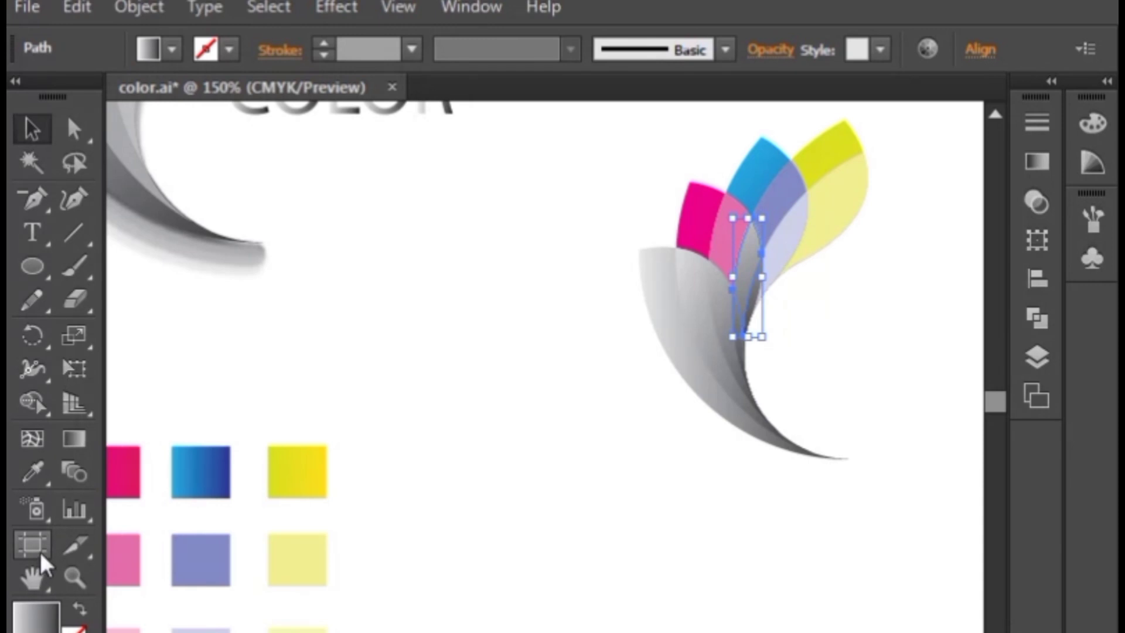
{"action": "left_click", "coordinate": [33, 473]}
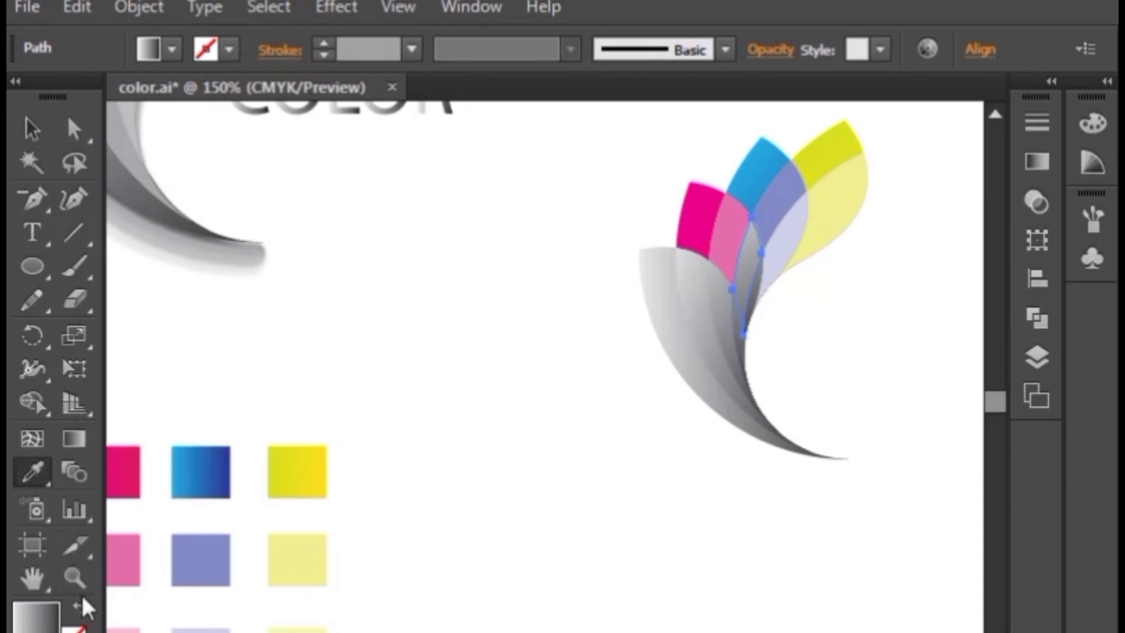
{"action": "left_click", "coordinate": [126, 628]}
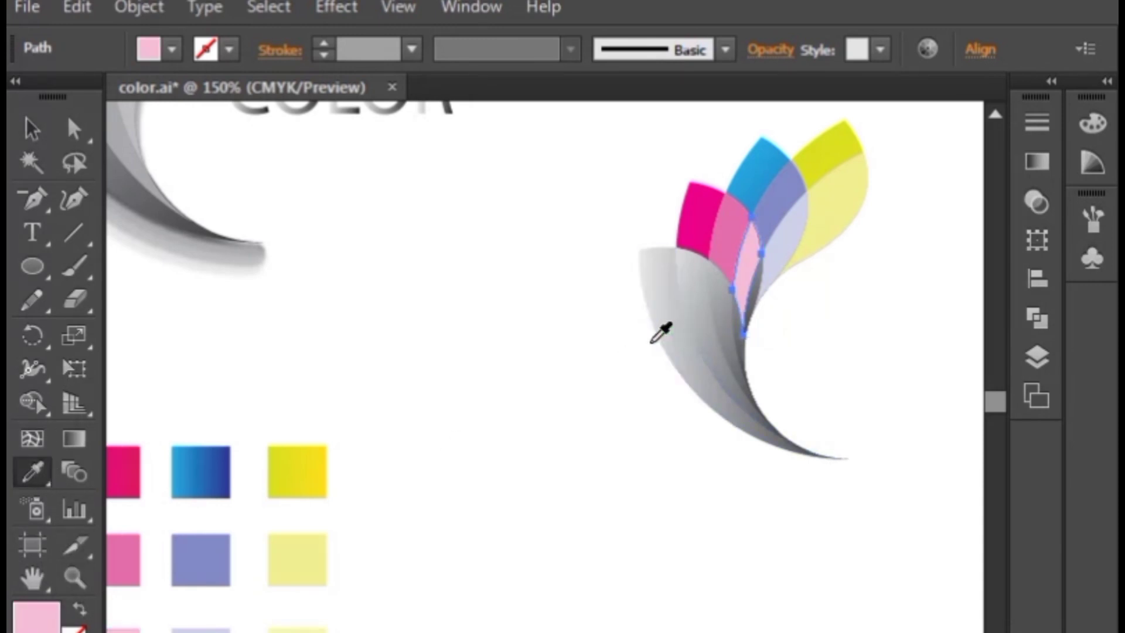
{"action": "left_click", "coordinate": [41, 132]}
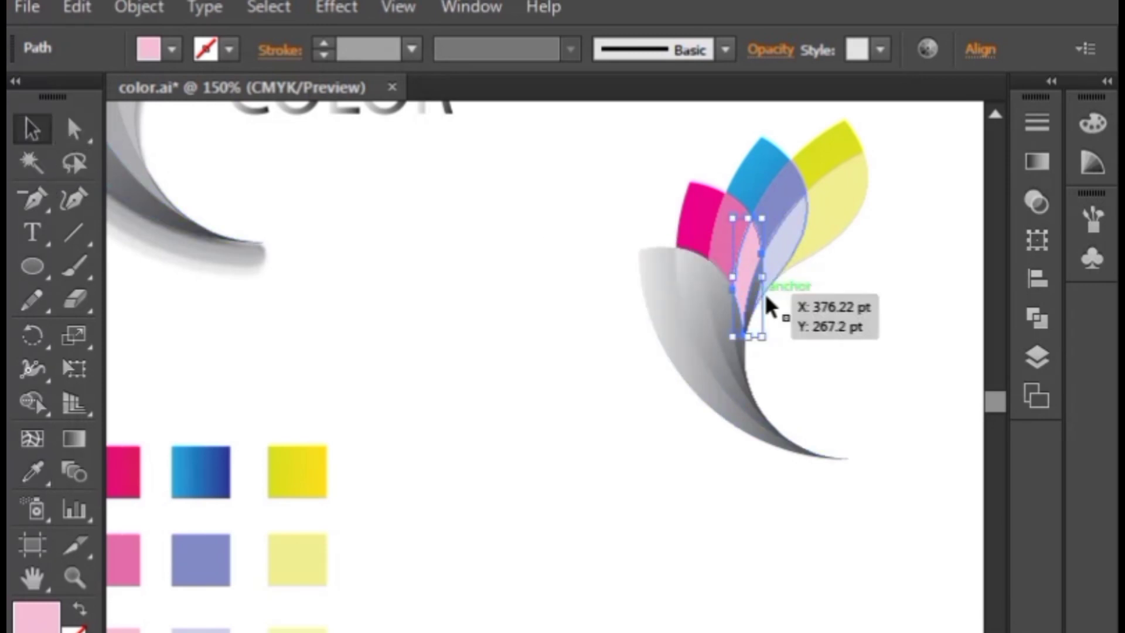
- Fill the thin dark sliver between the pale pink and pale lavender pieces with the third-row pale pink
{"action": "left_click", "coordinate": [754, 302]}
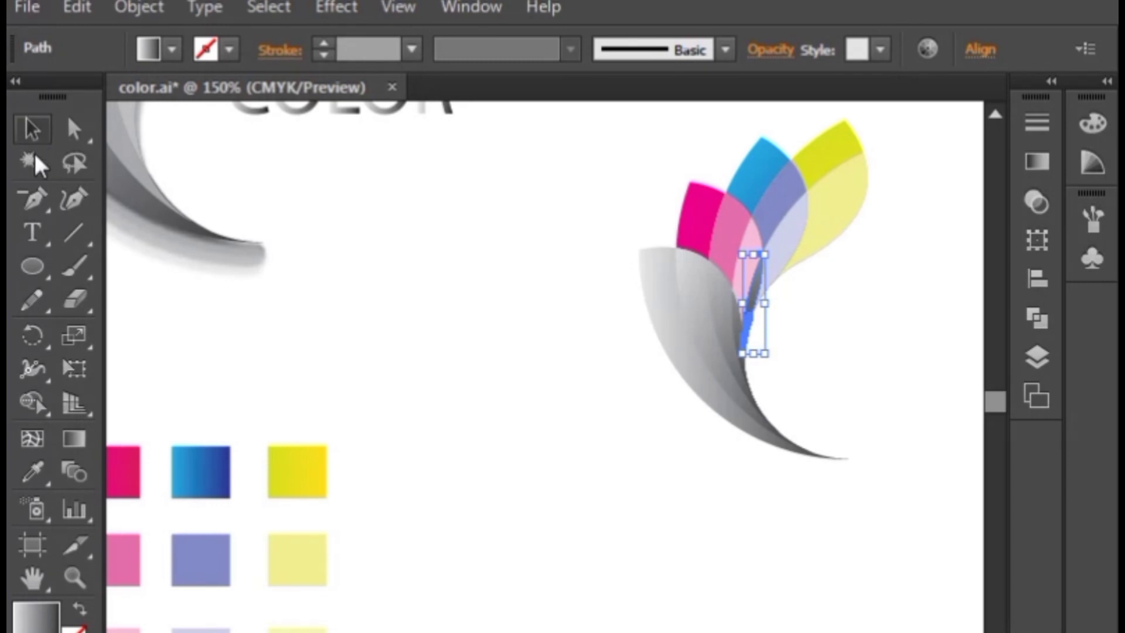
{"action": "left_click", "coordinate": [27, 480]}
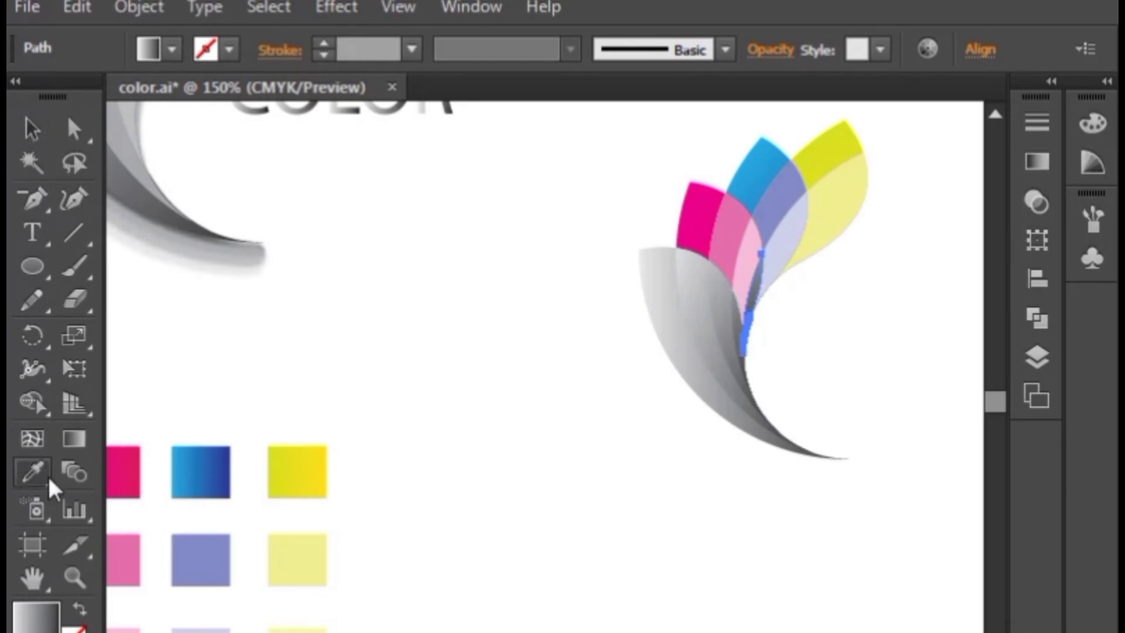
{"action": "left_click", "coordinate": [144, 630]}
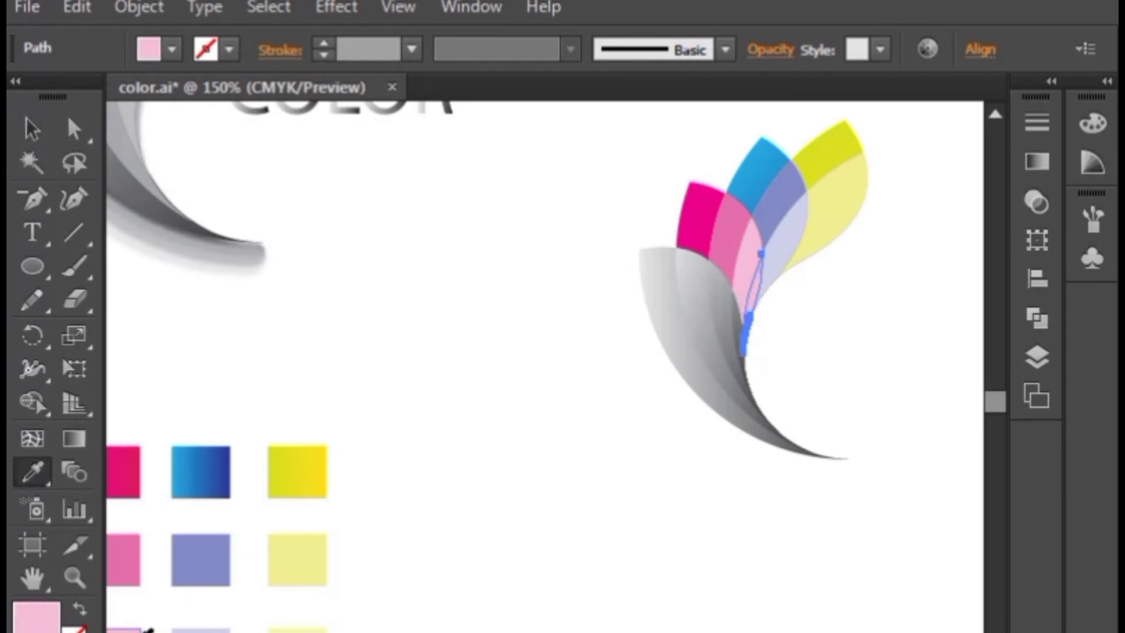
{"action": "left_click", "coordinate": [41, 135]}
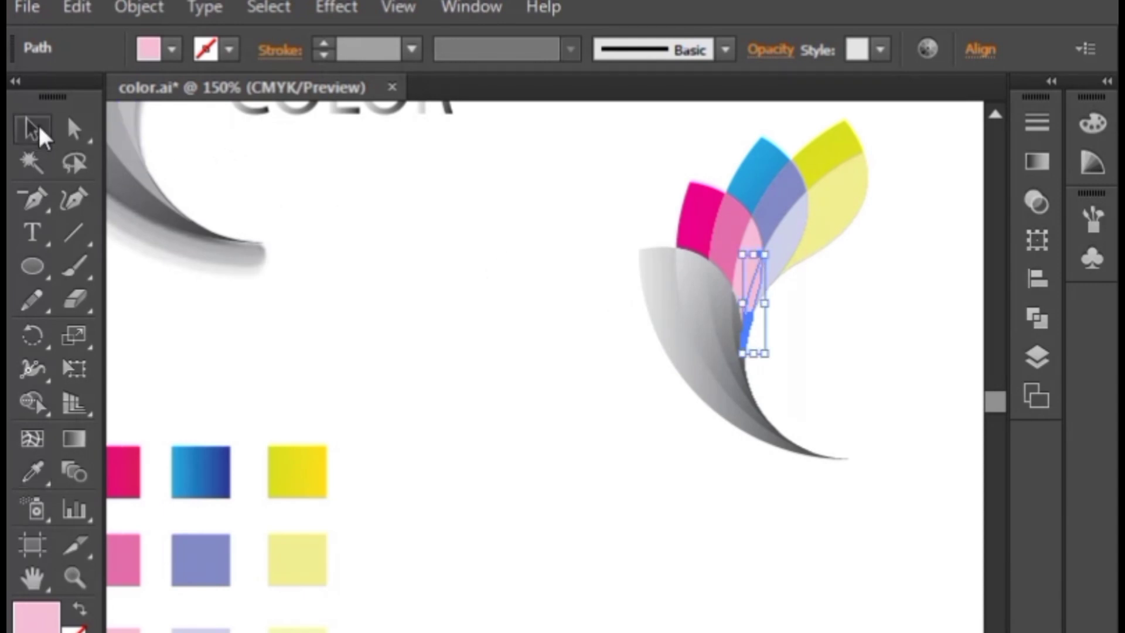
- Fill the long grey piece directly beneath the magenta tip with the flat medium grey sampled from the second swatch row
{"action": "left_click", "coordinate": [703, 298]}
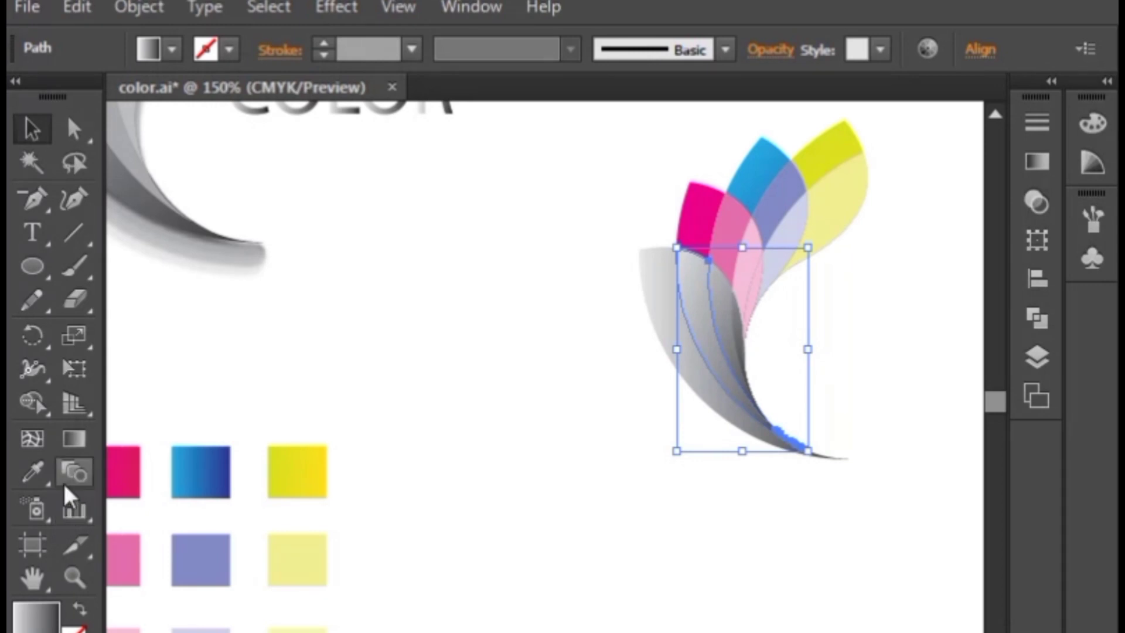
{"action": "left_click", "coordinate": [32, 473]}
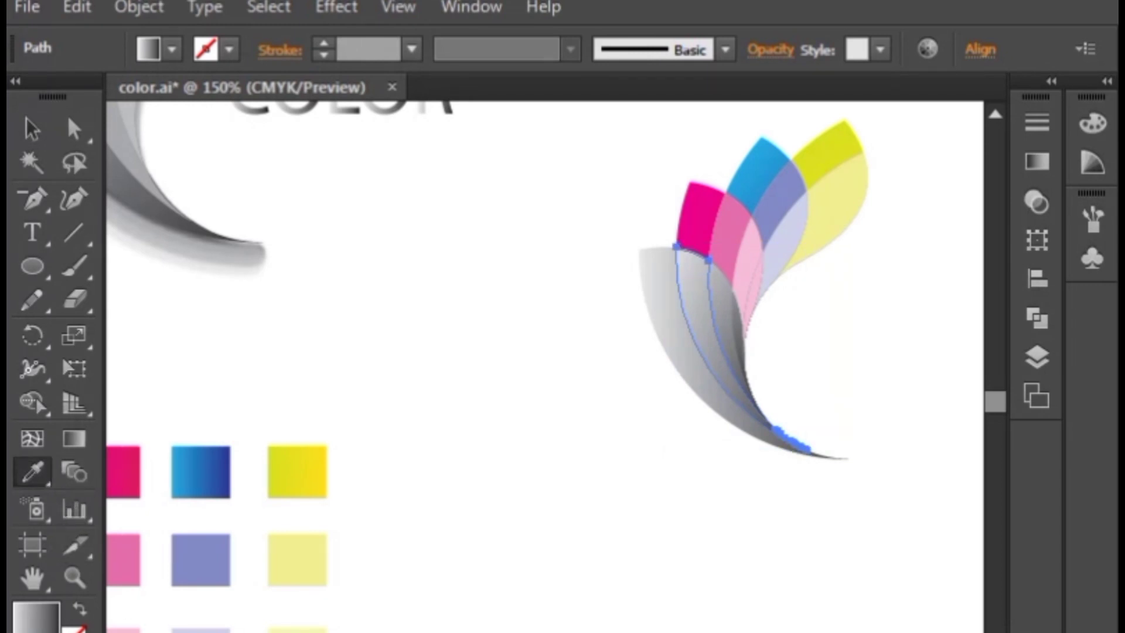
{"action": "scroll", "coordinate": [545, 367], "scroll_direction": "left", "scroll_amount": 1}
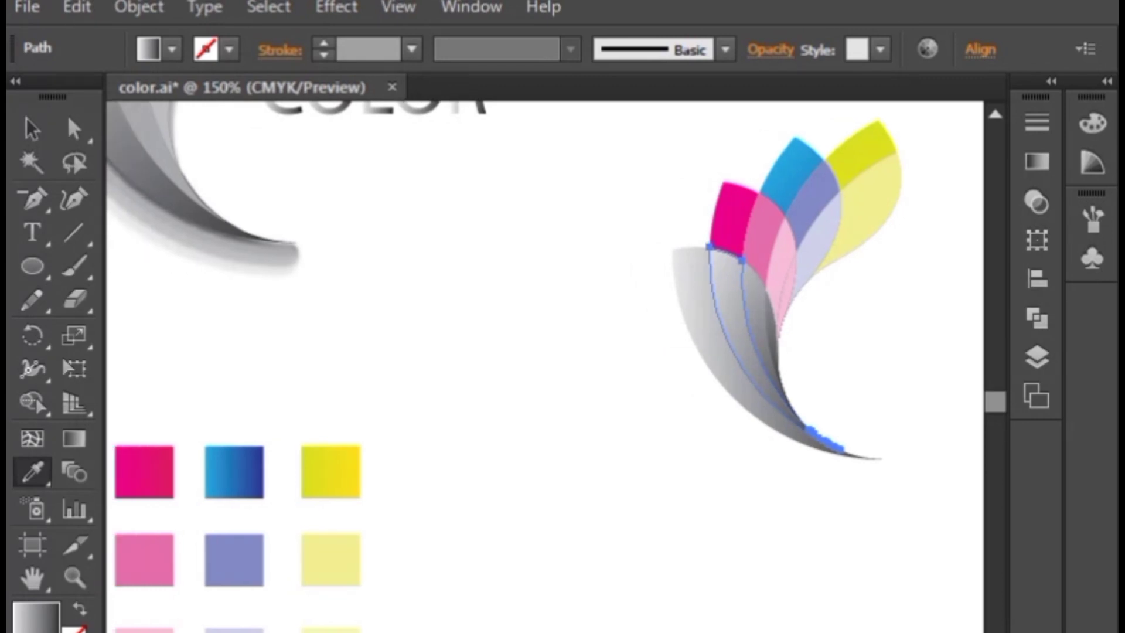
{"action": "scroll", "coordinate": [520, 366], "scroll_direction": "left", "scroll_amount": 1}
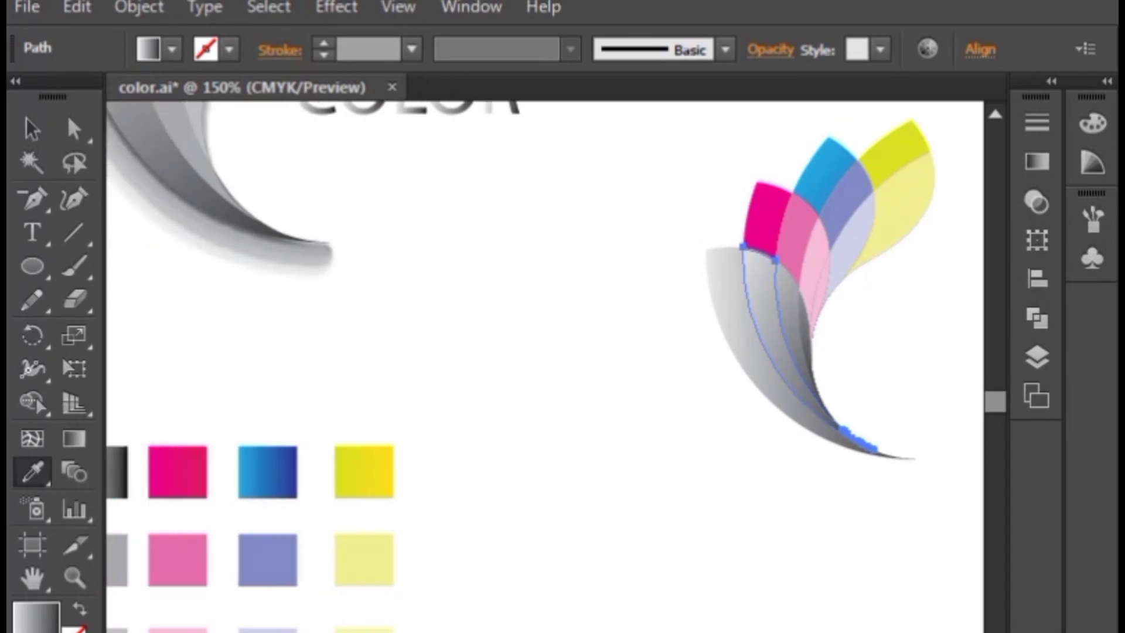
{"action": "left_click", "coordinate": [119, 559]}
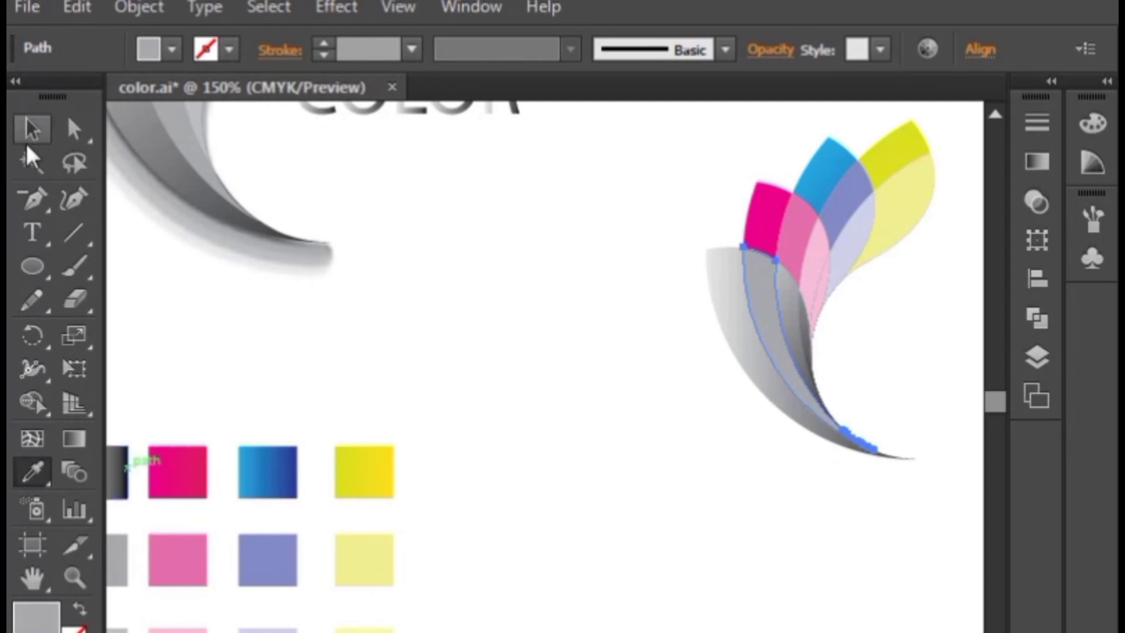
{"action": "left_click", "coordinate": [29, 136]}
- Fill the narrow piece beside the medium grey one with the light grey sampled from the third swatch row
{"action": "left_click", "coordinate": [795, 324]}
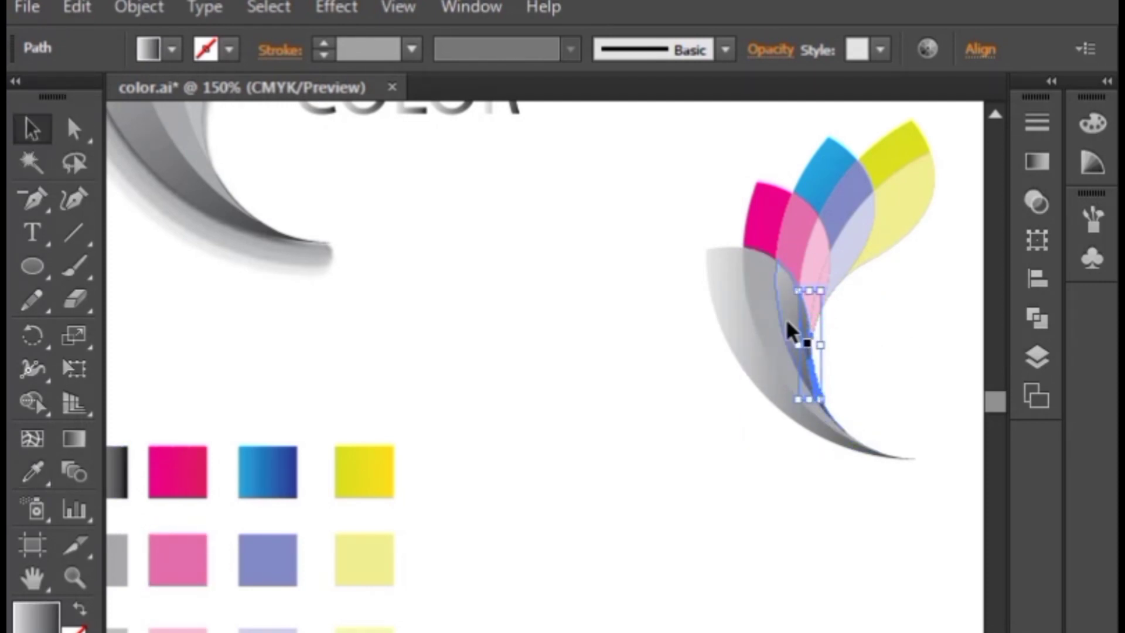
{"action": "left_click", "coordinate": [787, 324]}
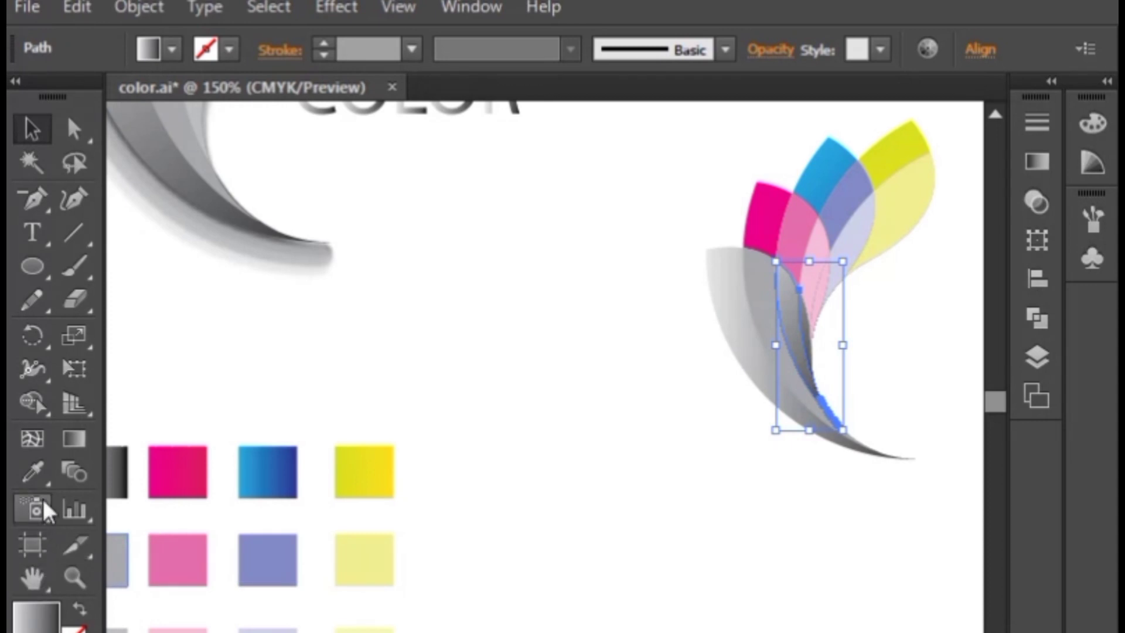
{"action": "left_click", "coordinate": [34, 471]}
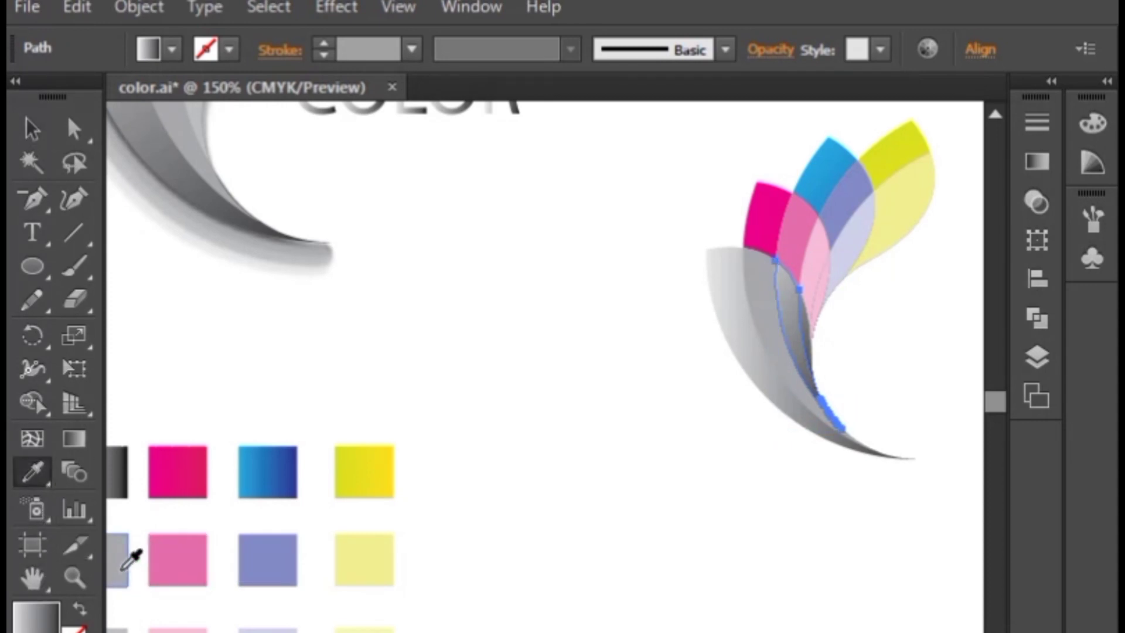
{"action": "left_click", "coordinate": [124, 630]}
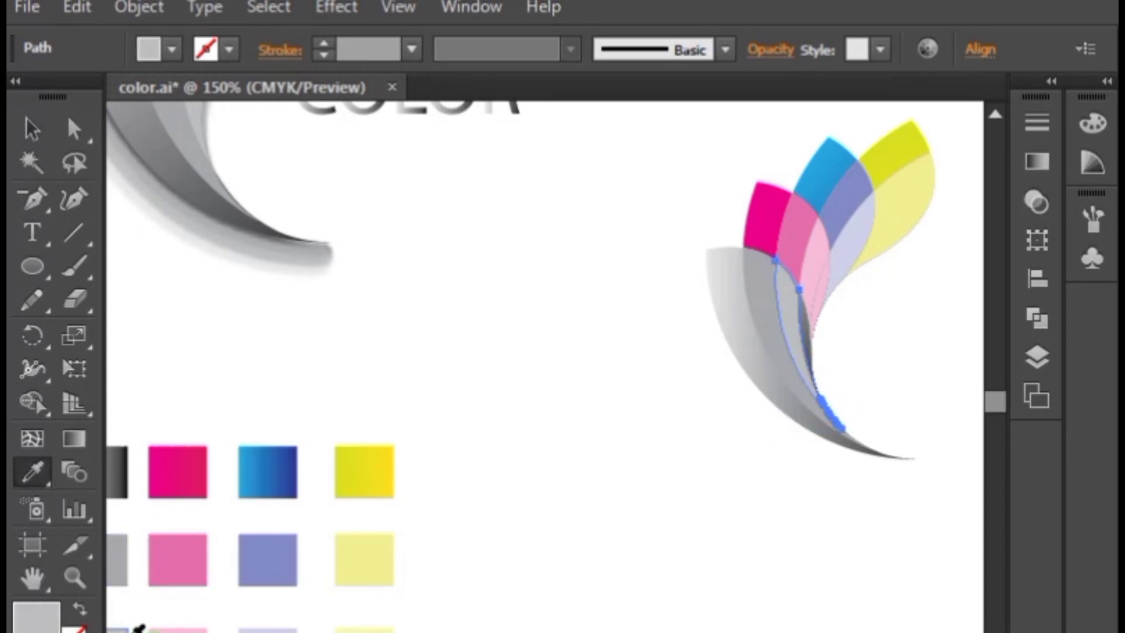
{"action": "left_click", "coordinate": [31, 131]}
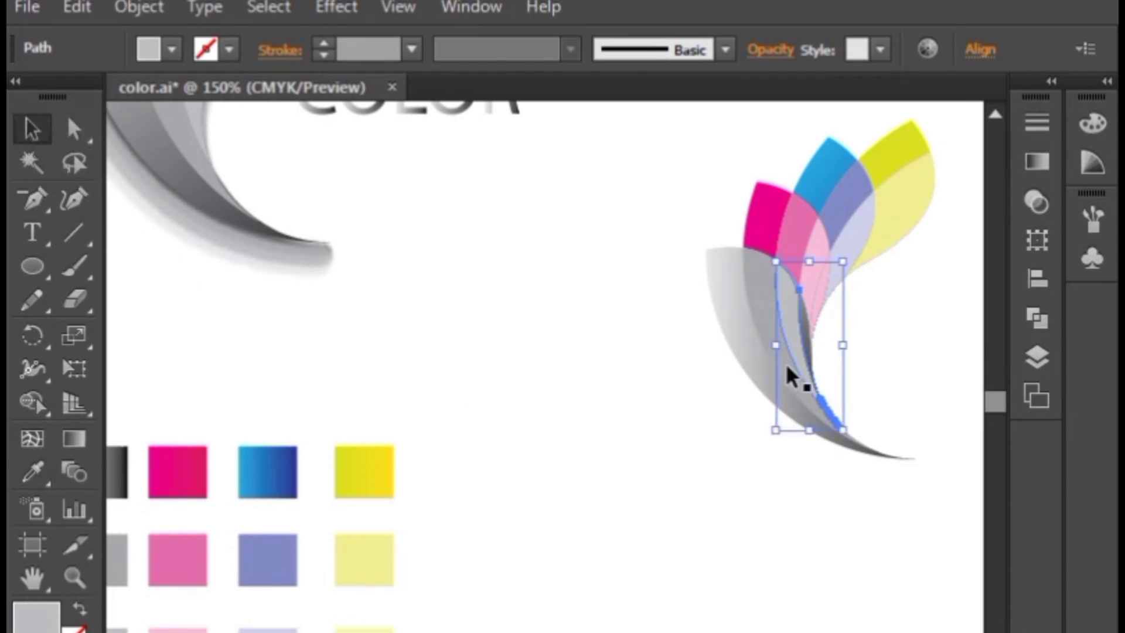
- Fill the thin dark sliver on the inner edge below the pale pink pieces with the third-row light grey, and deselect it
{"action": "left_click", "coordinate": [811, 335]}
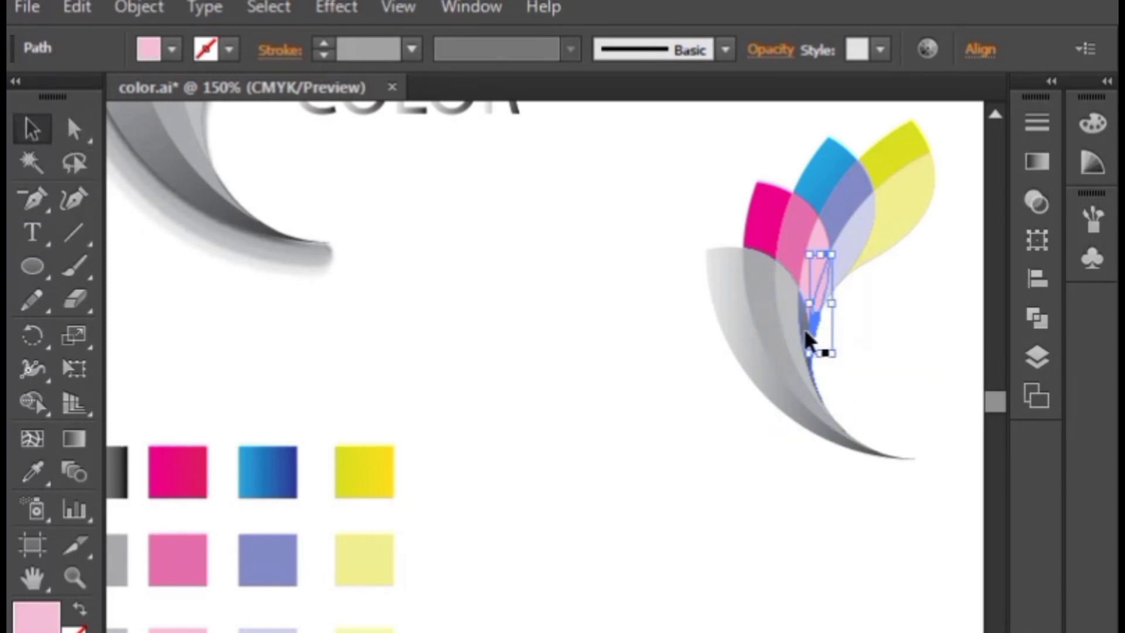
{"action": "left_click", "coordinate": [806, 331]}
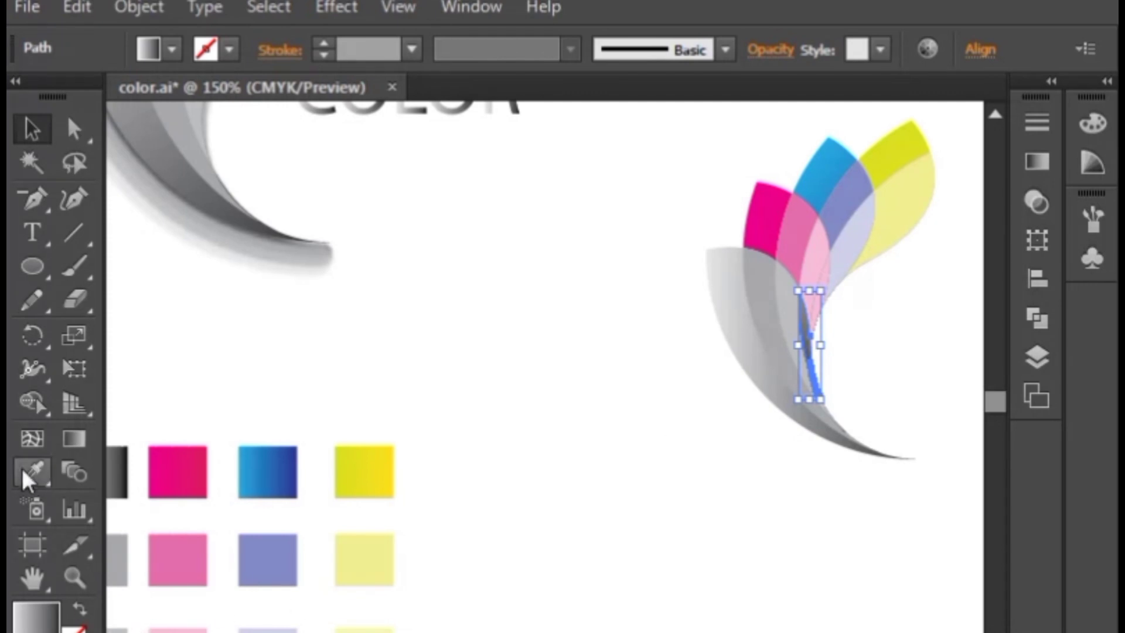
{"action": "left_click", "coordinate": [33, 482]}
{"action": "left_click", "coordinate": [117, 630]}
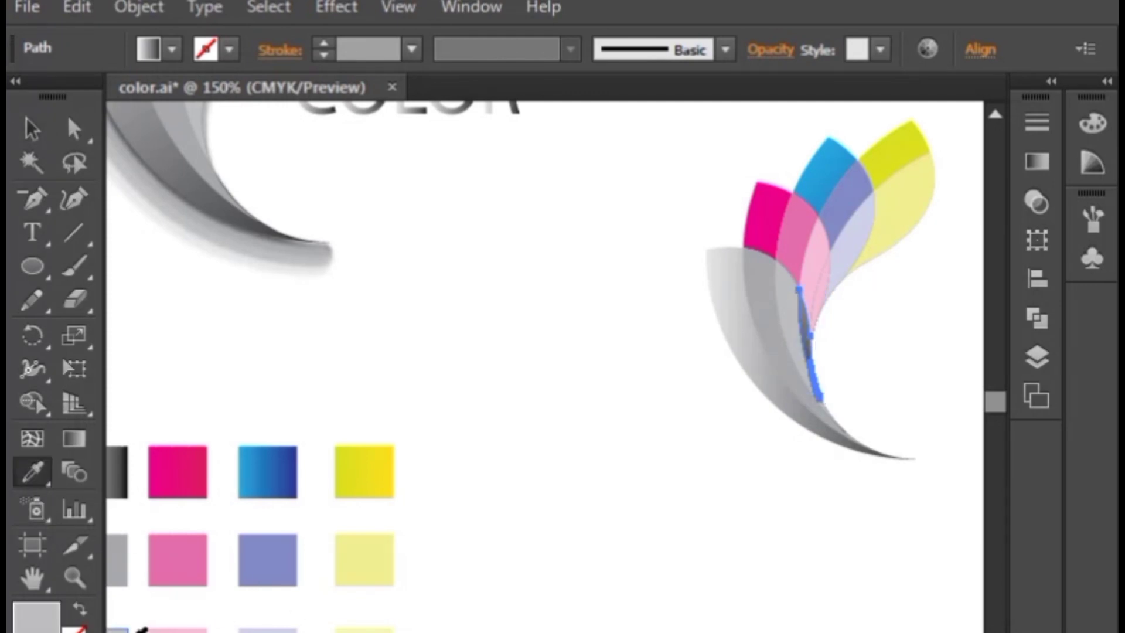
{"action": "left_click", "coordinate": [32, 129]}
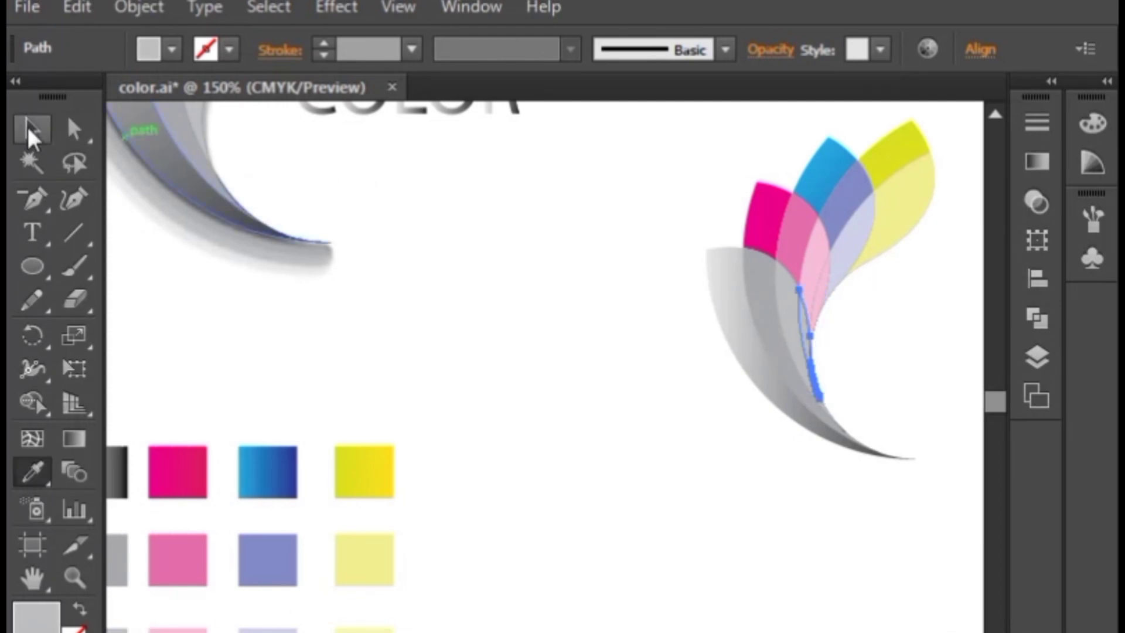
{"action": "left_click", "coordinate": [820, 628]}
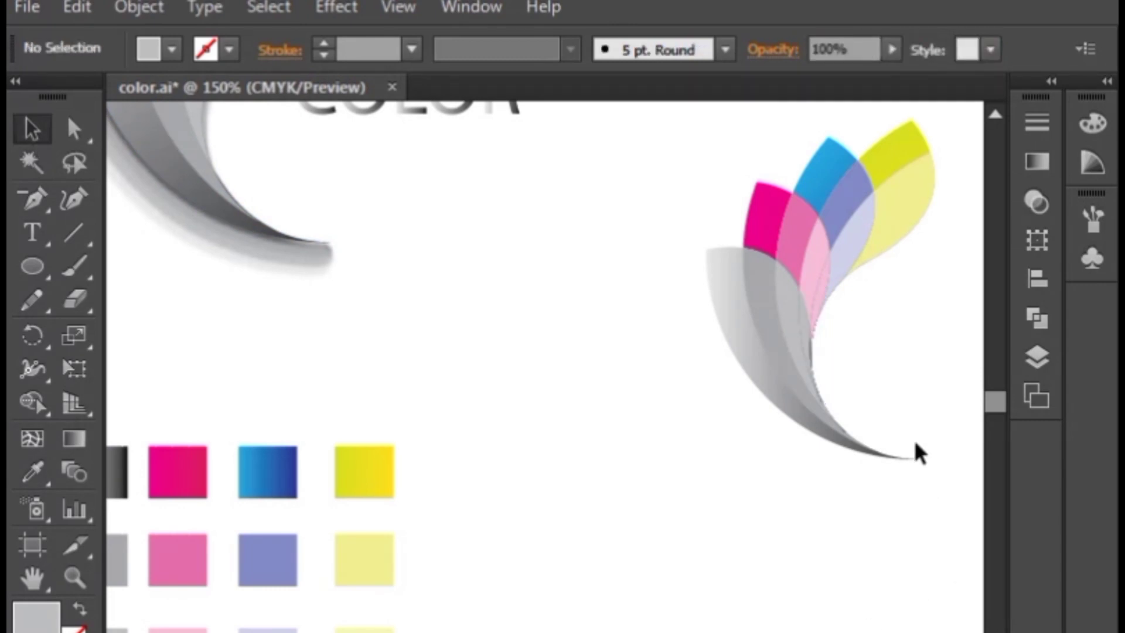
- Try to delete the tiny dark leftover fragment on the inner edge where the pink and grey pieces meet
{"action": "scroll", "coordinate": [733, 250], "scroll_direction": "right", "scroll_amount": 5}
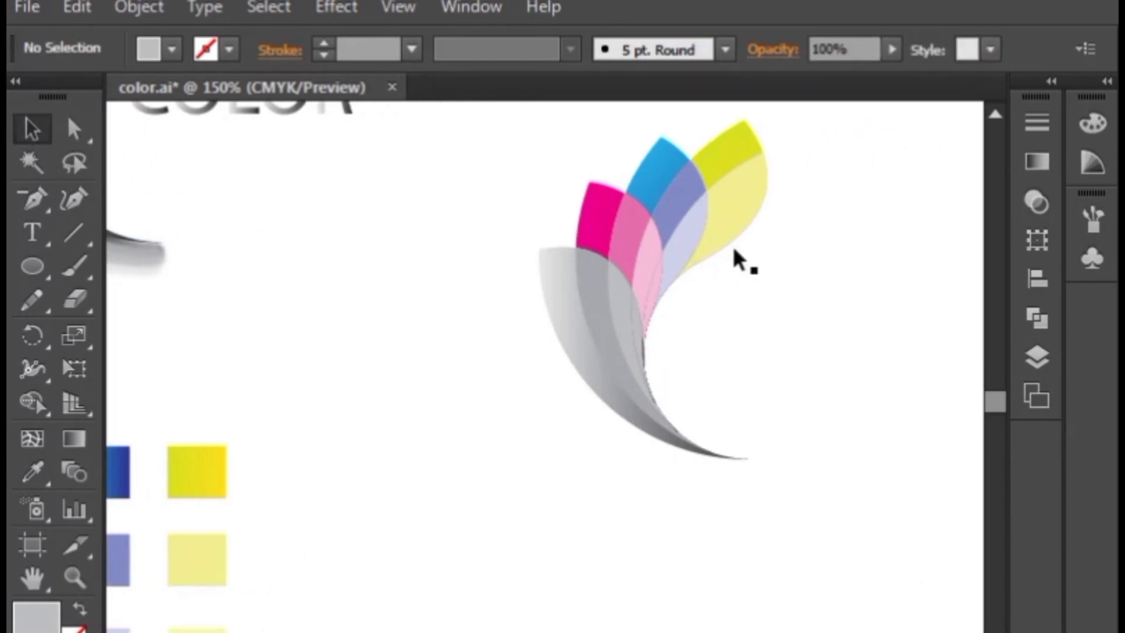
{"action": "left_click", "coordinate": [639, 354]}
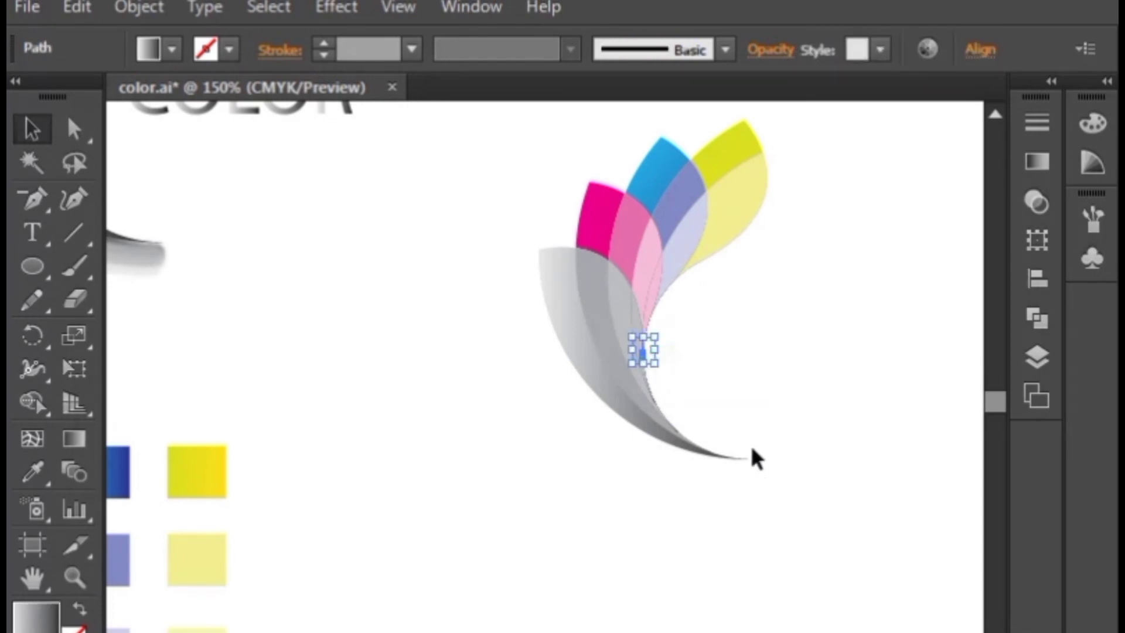
{"action": "left_click", "coordinate": [847, 472]}
{"action": "left_click", "coordinate": [642, 354]}
{"action": "left_click", "coordinate": [688, 396]}
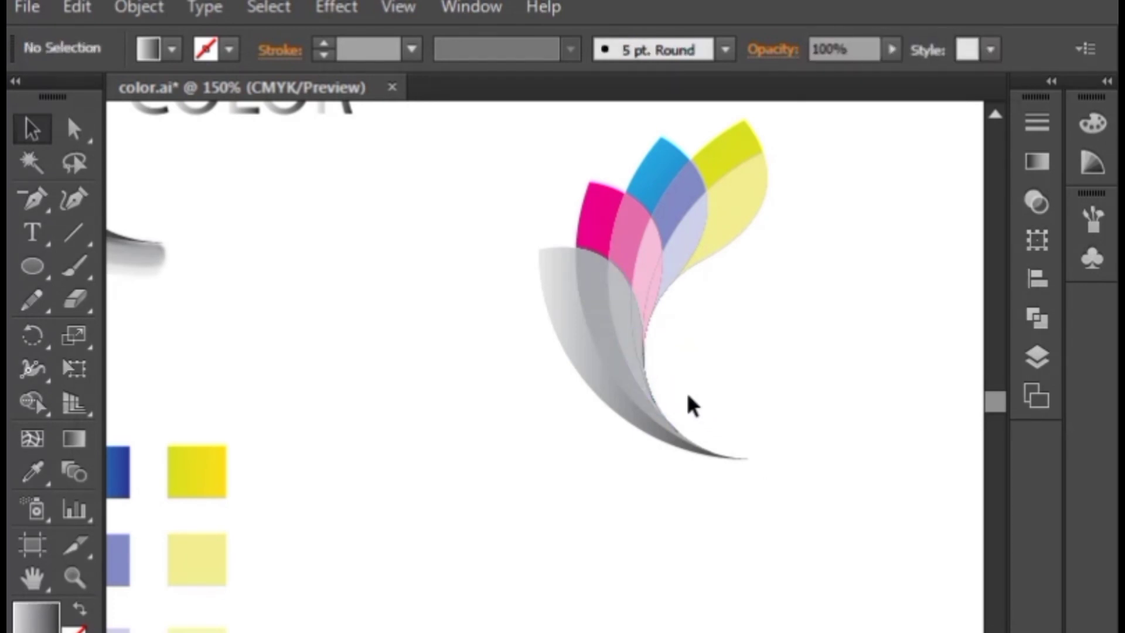
{"action": "left_click", "coordinate": [643, 363]}
{"action": "key", "text": "Delete"}
{"action": "left_click", "coordinate": [644, 371]}
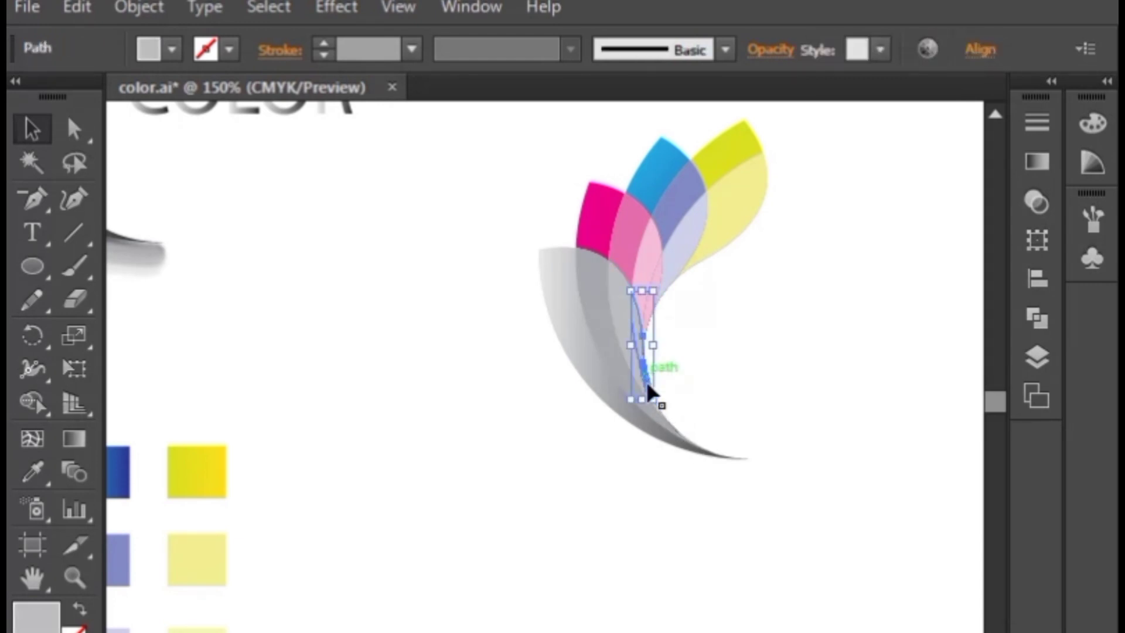
{"action": "key", "text": "Delete"}
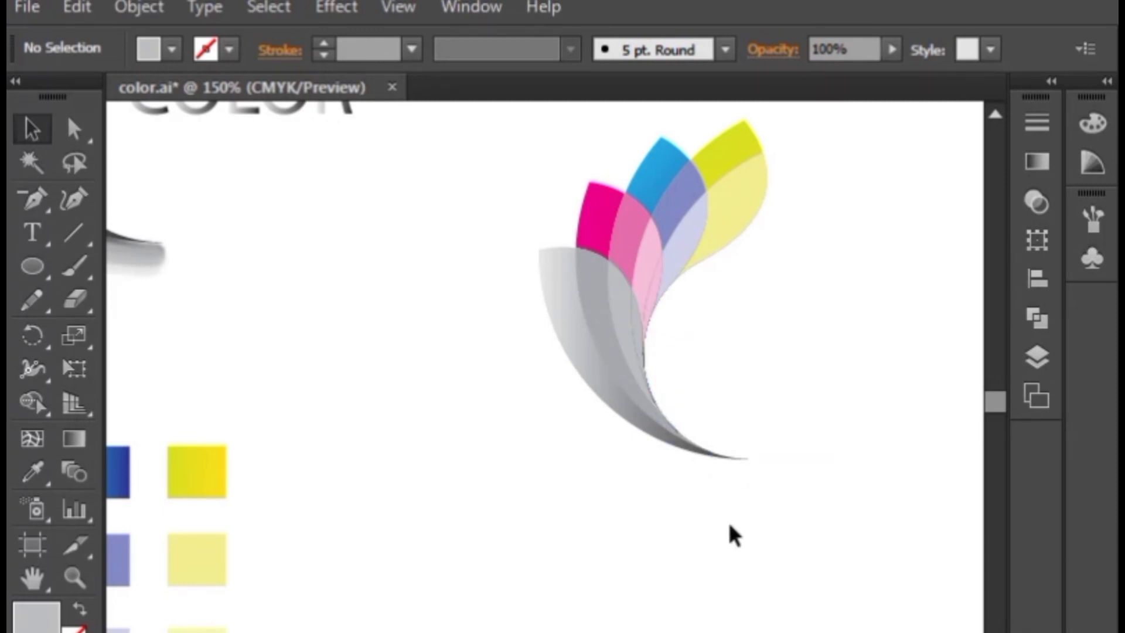
- Enlarge the whole coloured petal artwork proportionally and deselect it
{"action": "left_click_drag", "start_coordinate": [547, 131], "coordinate": [867, 604]}
{"action": "left_click", "coordinate": [480, 390]}
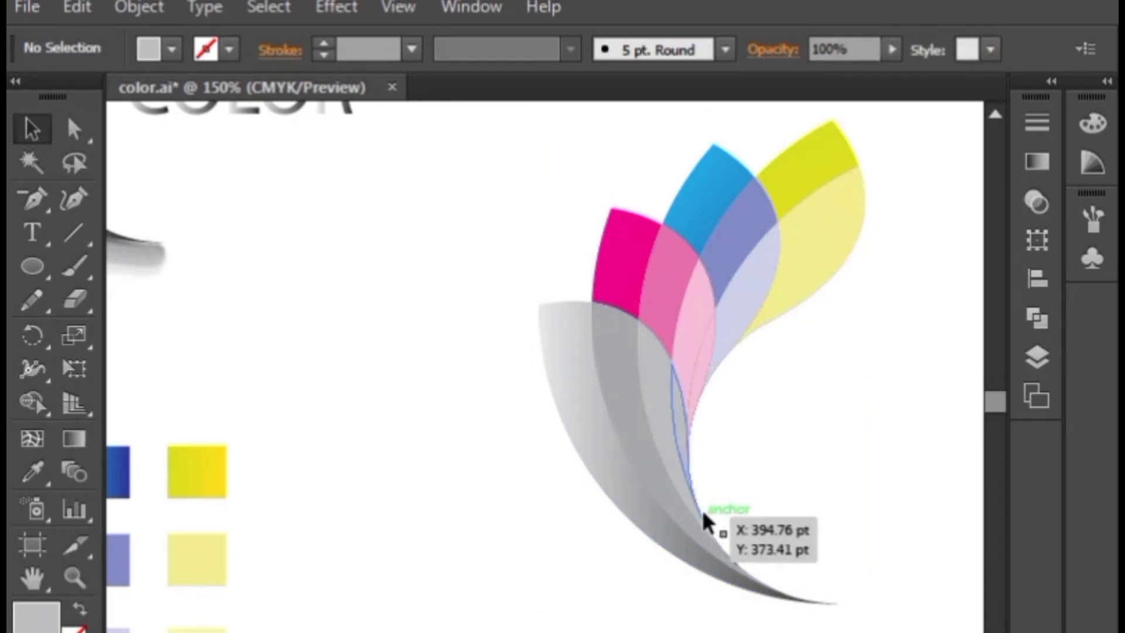
- Redirect the large grey petal's gradient diagonally so it runs from light at its upper end to black near its lower tip
{"action": "scroll", "coordinate": [545, 366], "scroll_direction": "right", "scroll_amount": 3}
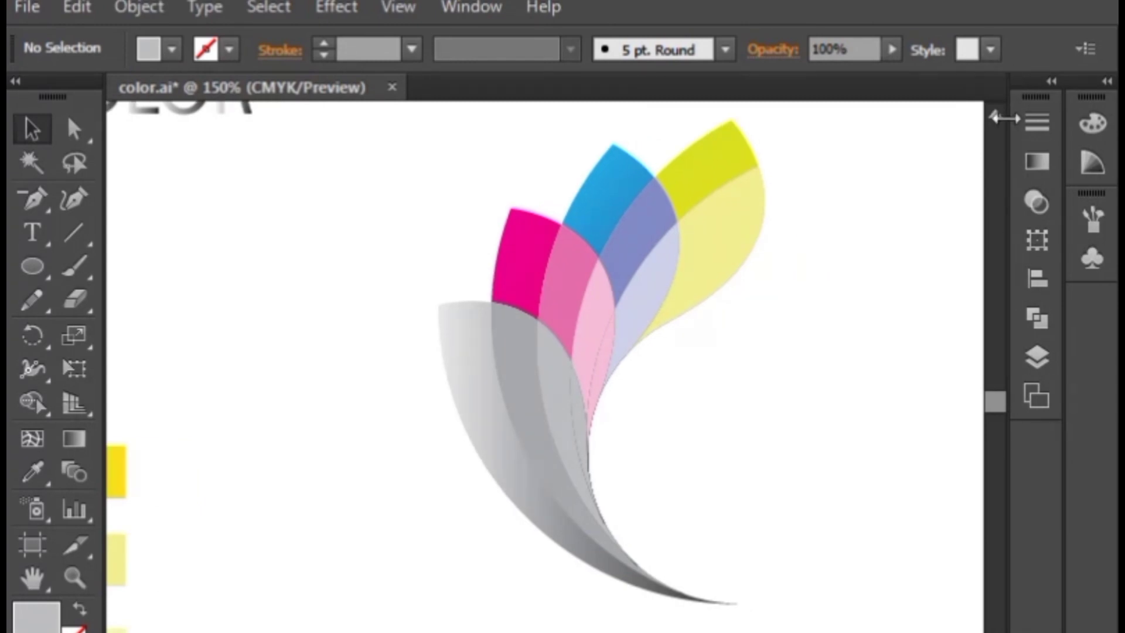
{"action": "left_click", "coordinate": [995, 115]}
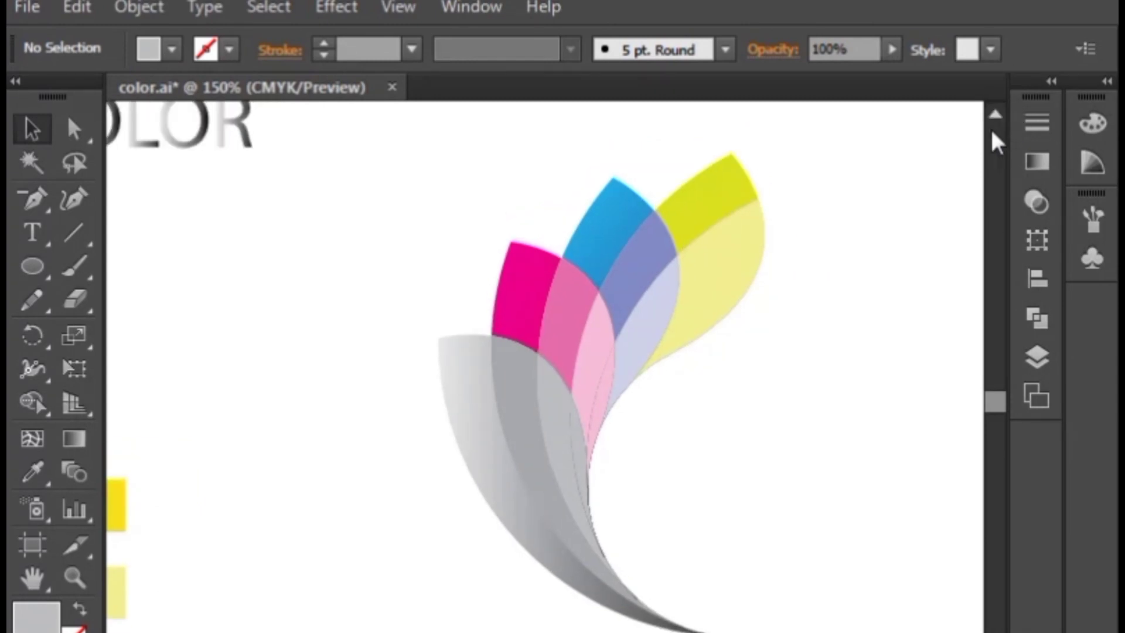
{"action": "left_click", "coordinate": [475, 423]}
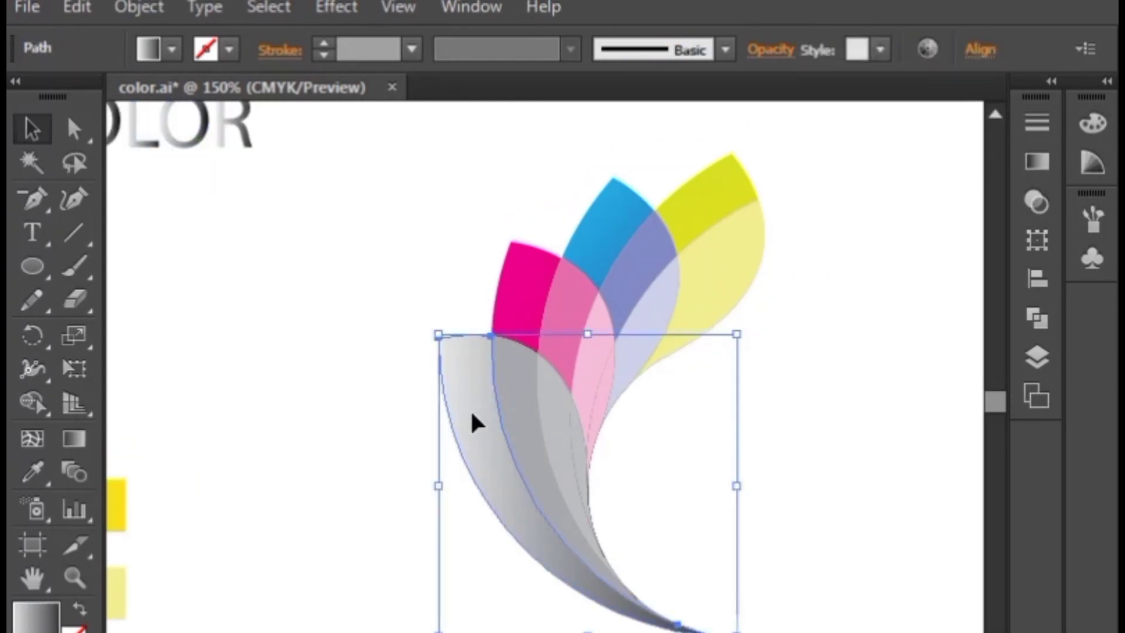
{"action": "left_click", "coordinate": [74, 437]}
{"action": "mouse_move", "coordinate": [467, 384]}
{"action": "left_mouse_down"}
{"action": "mouse_move", "coordinate": [552, 593]}
{"action": "mouse_move", "coordinate": [597, 597]}
{"action": "mouse_move", "coordinate": [584, 586]}
{"action": "left_mouse_up"}
{"action": "mouse_move", "coordinate": [466, 357]}
{"action": "left_mouse_down"}
{"action": "mouse_move", "coordinate": [511, 414]}
{"action": "mouse_move", "coordinate": [602, 607]}
{"action": "mouse_move", "coordinate": [621, 612]}
{"action": "mouse_move", "coordinate": [630, 599]}
{"action": "left_mouse_up"}
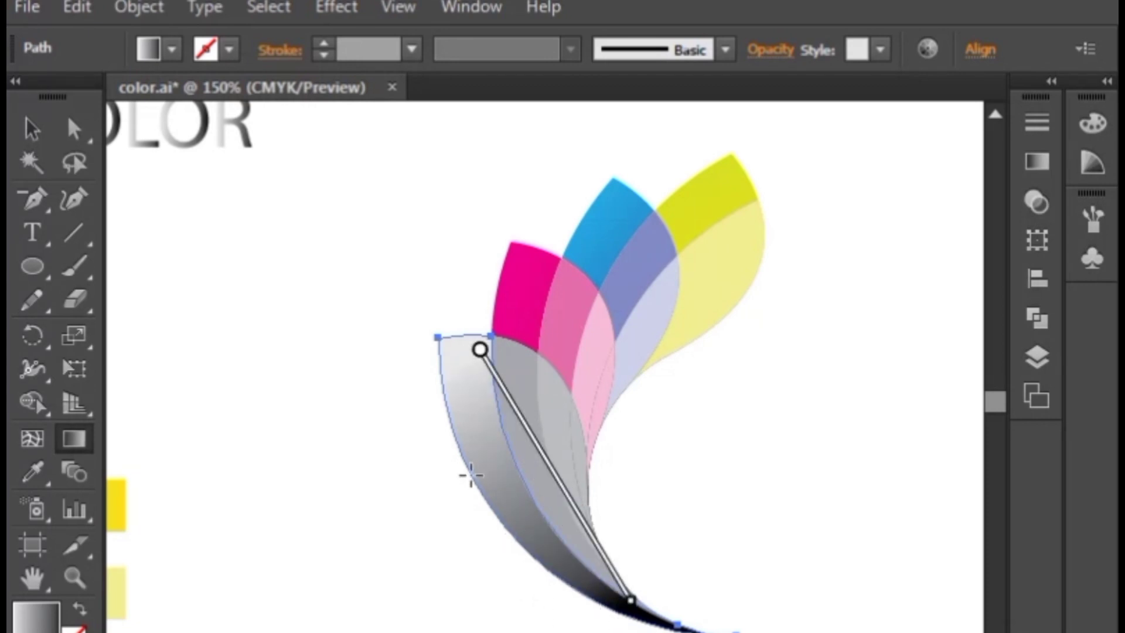
{"action": "left_click_drag", "start_coordinate": [462, 372], "coordinate": [520, 511]}
{"action": "mouse_move", "coordinate": [454, 346]}
{"action": "left_mouse_down"}
{"action": "mouse_move", "coordinate": [536, 550]}
{"action": "mouse_move", "coordinate": [634, 615]}
{"action": "left_mouse_up"}
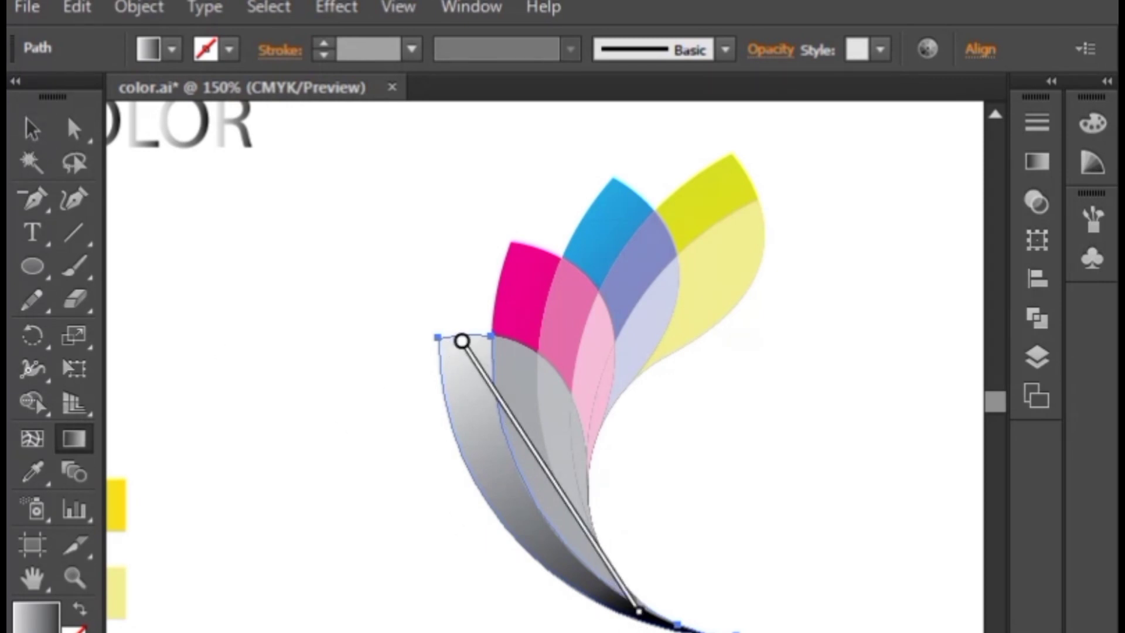
- Redirect the magenta tip's gradient diagonally from its lower edge up towards its upper inner corner
{"action": "key", "text": "v"}
{"action": "left_click", "coordinate": [512, 319]}
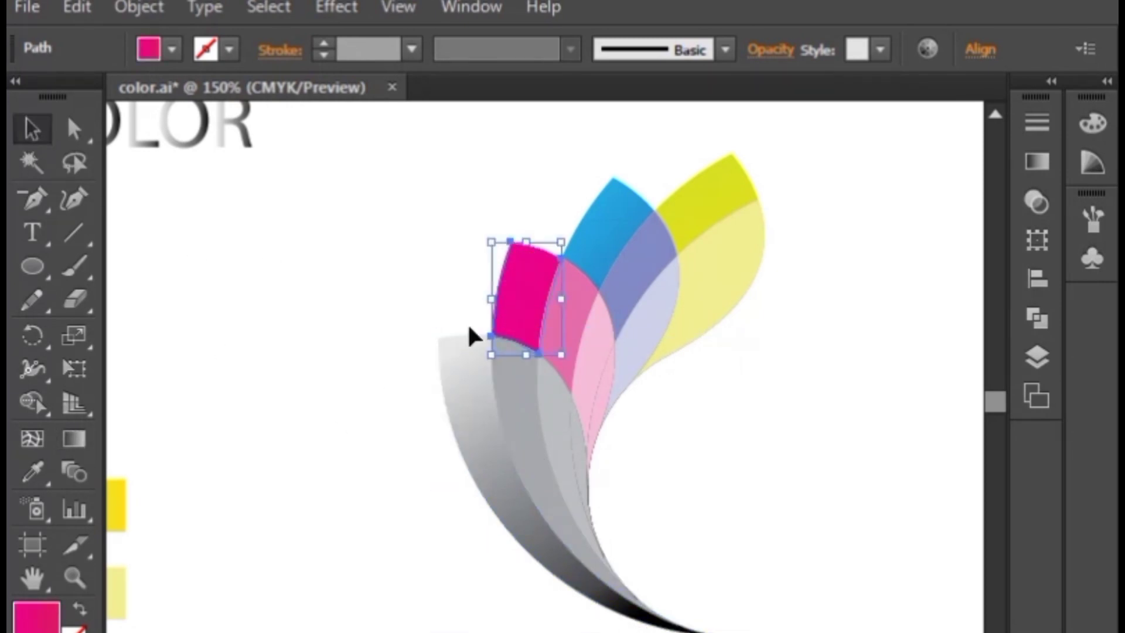
{"action": "left_click", "coordinate": [74, 438]}
{"action": "left_click_drag", "start_coordinate": [546, 258], "coordinate": [517, 325]}
{"action": "mouse_move", "coordinate": [514, 251]}
{"action": "left_mouse_down"}
{"action": "mouse_move", "coordinate": [550, 322]}
{"action": "mouse_move", "coordinate": [527, 352]}
{"action": "mouse_move", "coordinate": [529, 337]}
{"action": "left_mouse_up"}
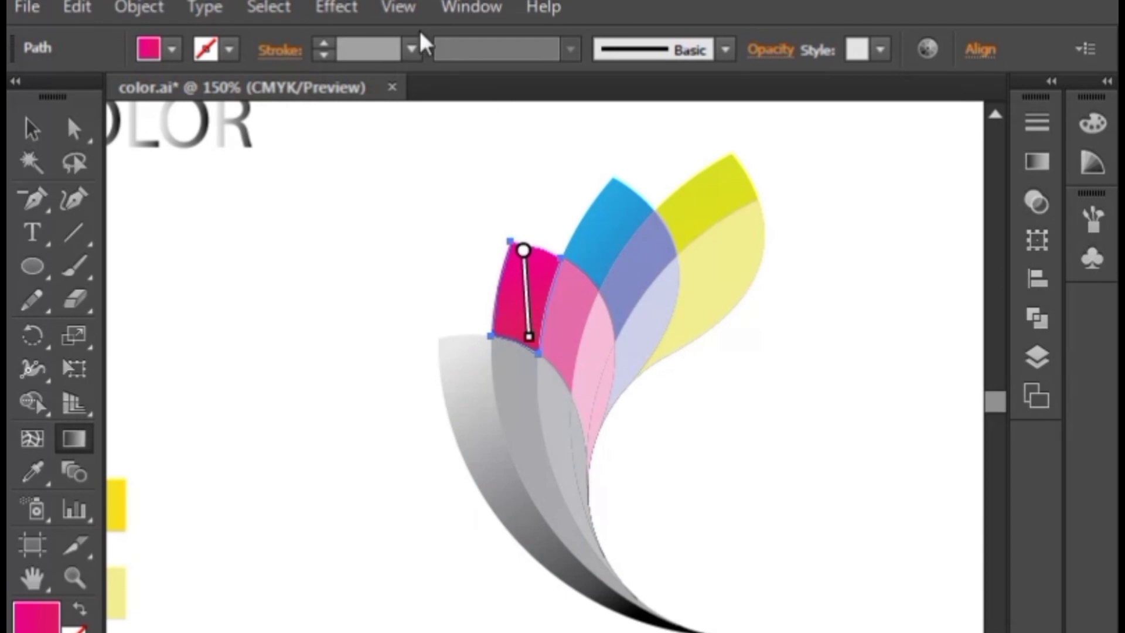
{"action": "mouse_move", "coordinate": [505, 327]}
{"action": "left_mouse_down"}
{"action": "mouse_move", "coordinate": [567, 310]}
{"action": "mouse_move", "coordinate": [572, 276]}
{"action": "mouse_move", "coordinate": [543, 268]}
{"action": "left_mouse_up"}
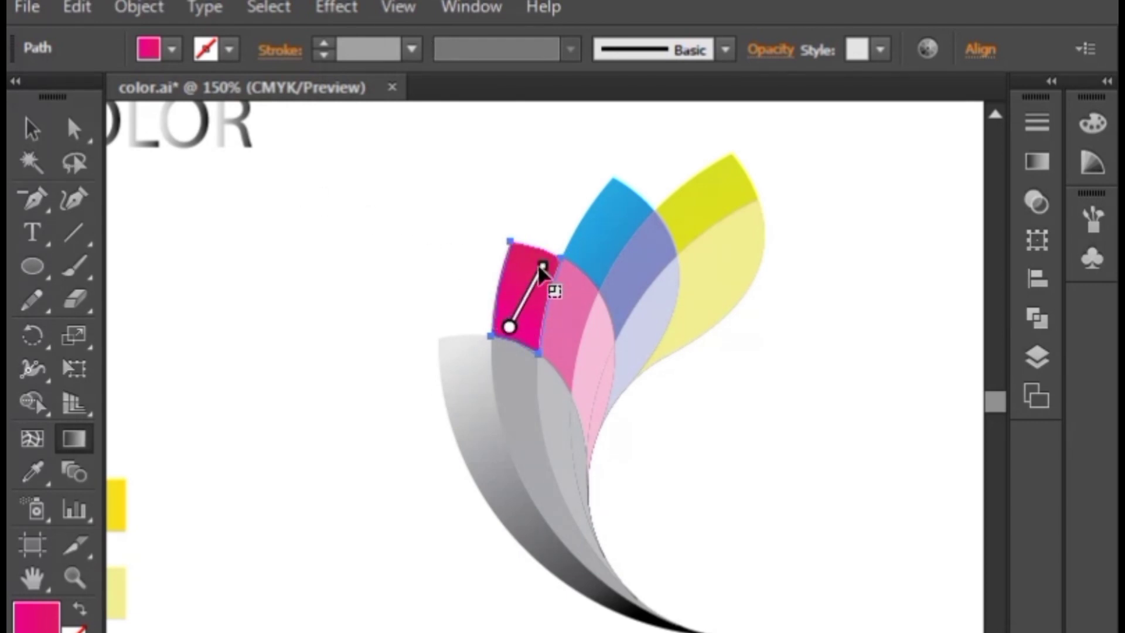
- Redirect the blue tip's gradient to run from light blue at its point to dark blue at its base
{"action": "left_click", "coordinate": [32, 130]}
{"action": "left_click", "coordinate": [608, 244]}
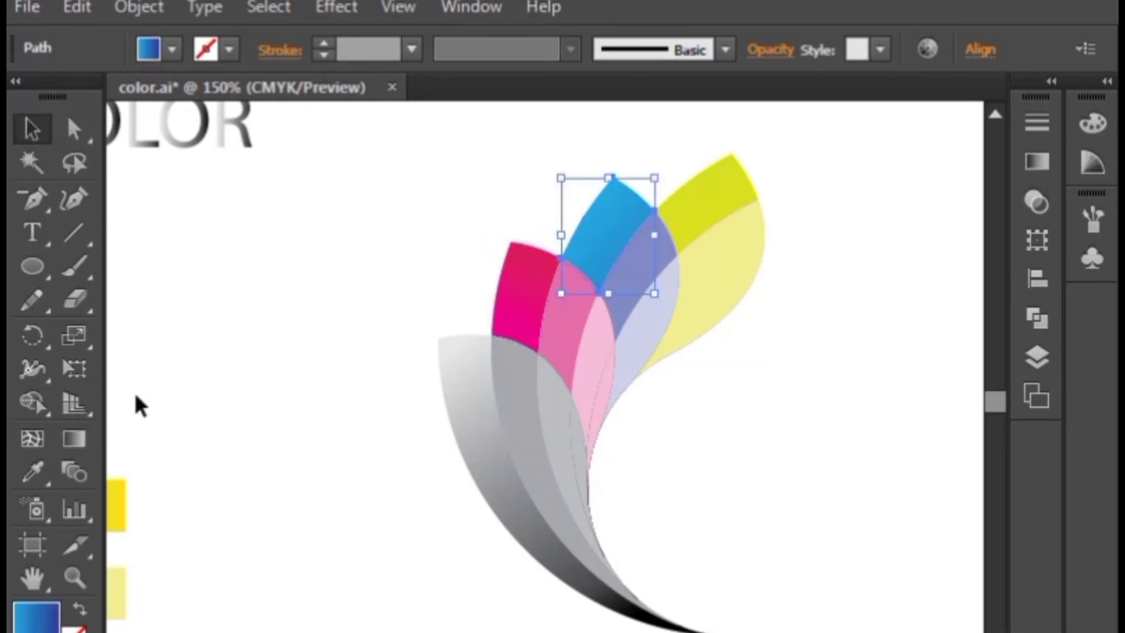
{"action": "left_click", "coordinate": [73, 438]}
{"action": "left_click_drag", "start_coordinate": [623, 204], "coordinate": [593, 261]}
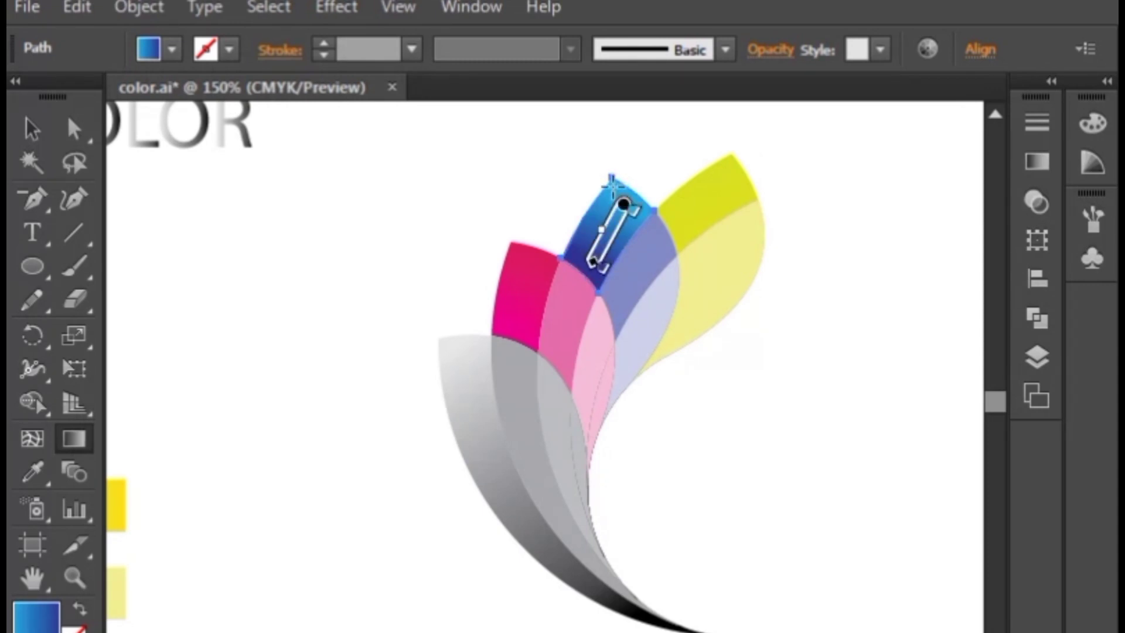
{"action": "left_click_drag", "start_coordinate": [612, 189], "coordinate": [600, 257]}
{"action": "mouse_move", "coordinate": [616, 191]}
{"action": "left_mouse_down"}
{"action": "mouse_move", "coordinate": [590, 251]}
{"action": "mouse_move", "coordinate": [604, 257]}
{"action": "left_mouse_up"}
- Redirect the yellow tip's gradient from yellow-green at its point to warm yellow at its base, and deselect it
{"action": "left_click", "coordinate": [34, 126]}
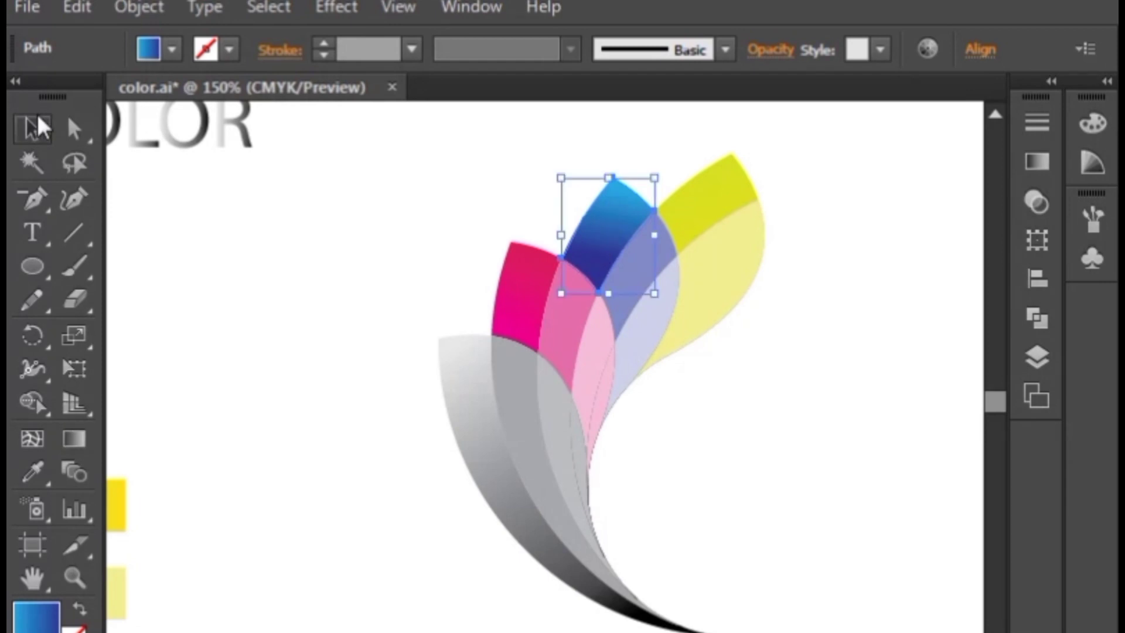
{"action": "left_click", "coordinate": [718, 193]}
{"action": "left_click", "coordinate": [74, 438]}
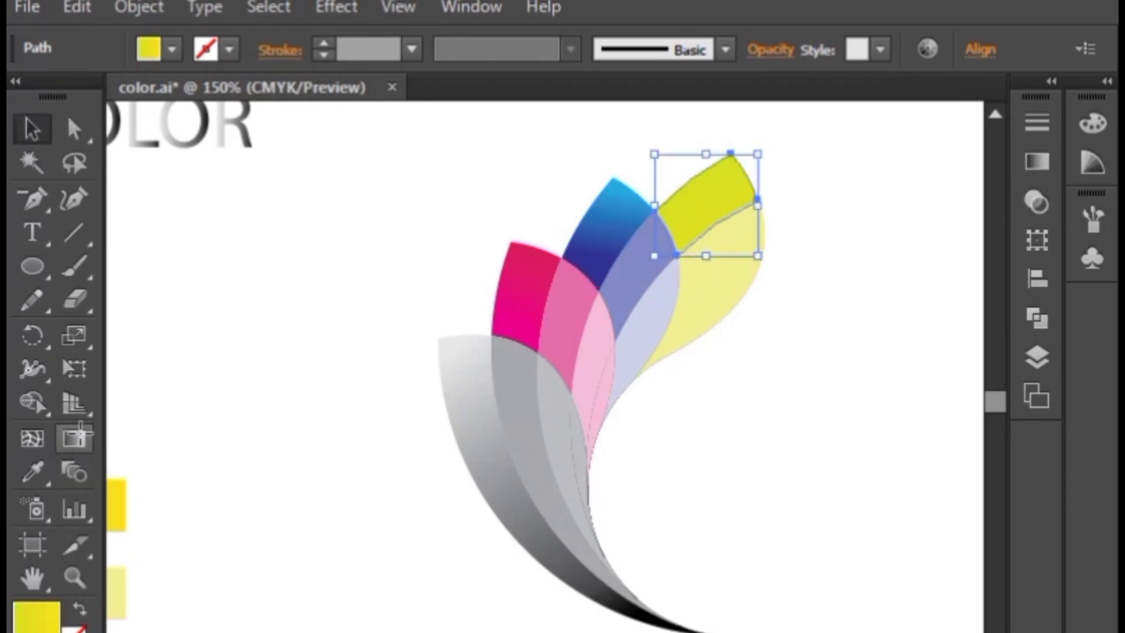
{"action": "mouse_move", "coordinate": [735, 174]}
{"action": "left_mouse_down"}
{"action": "mouse_move", "coordinate": [690, 239]}
{"action": "mouse_move", "coordinate": [688, 222]}
{"action": "left_mouse_up"}
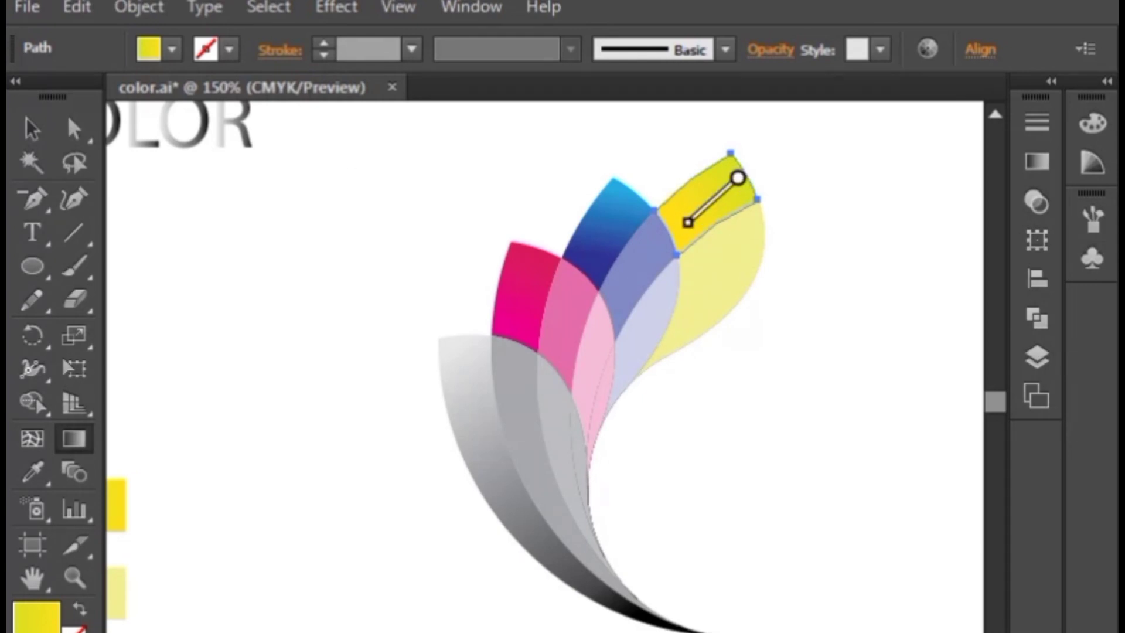
{"action": "left_click", "coordinate": [29, 125]}
{"action": "left_click", "coordinate": [311, 363]}
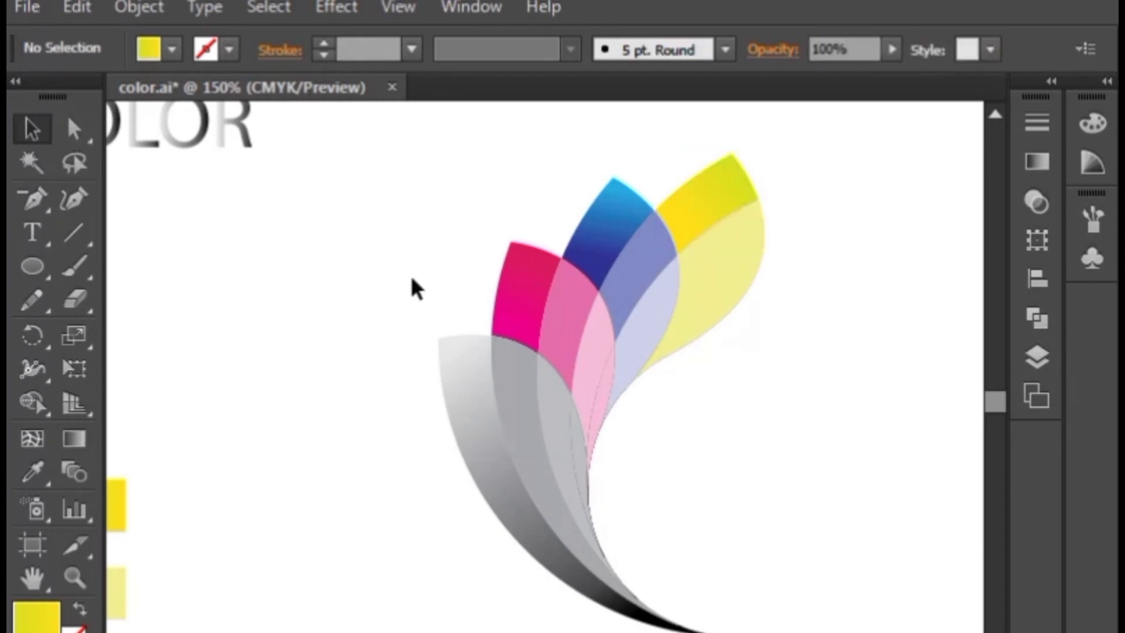
- Set up a previewed Drop Shadow on all petal pieces in Multiply mode, with -2 pt X offset, 2 pt Y offset and 1 pt blur
{"action": "left_click_drag", "start_coordinate": [420, 174], "coordinate": [789, 632]}
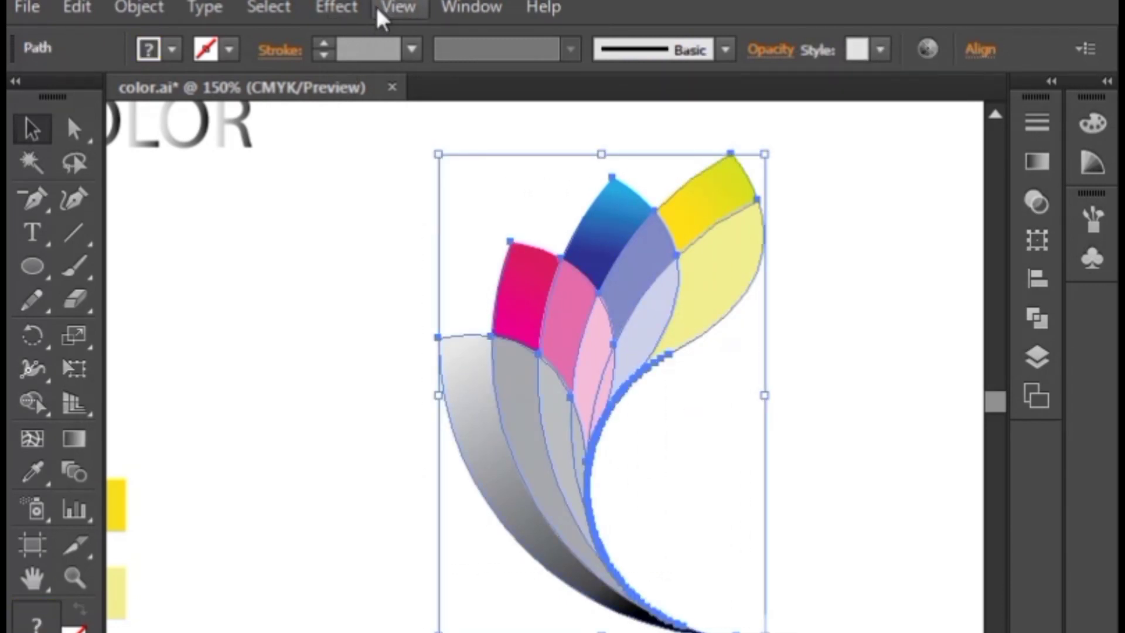
{"action": "left_click", "coordinate": [343, 8]}
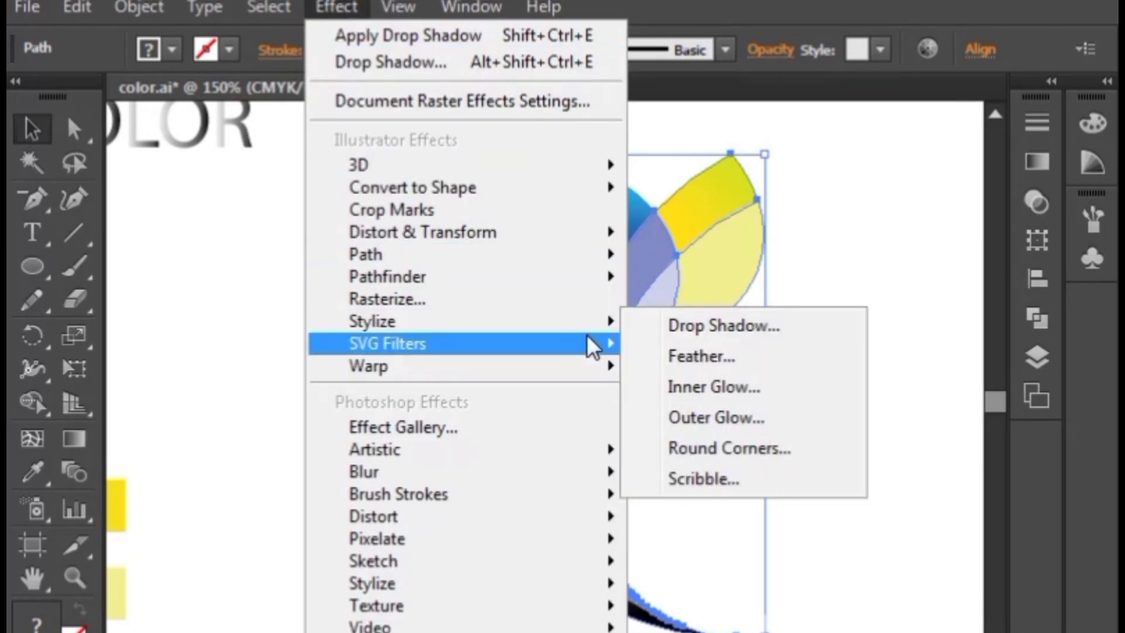
{"action": "mouse_move", "coordinate": [564, 329]}
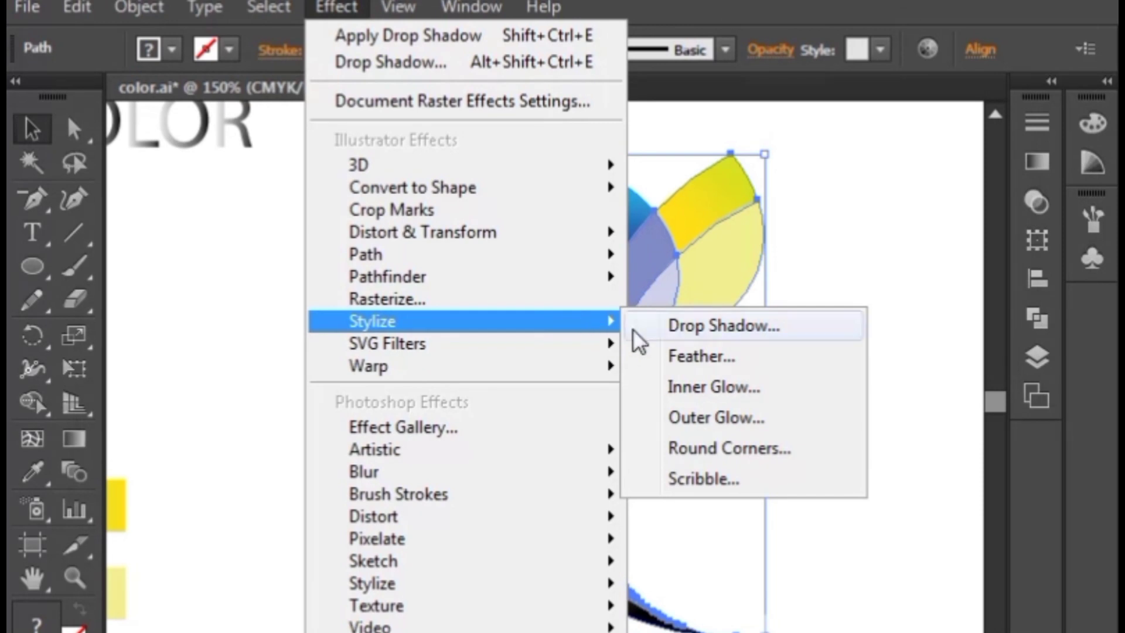
{"action": "left_click", "coordinate": [653, 329]}
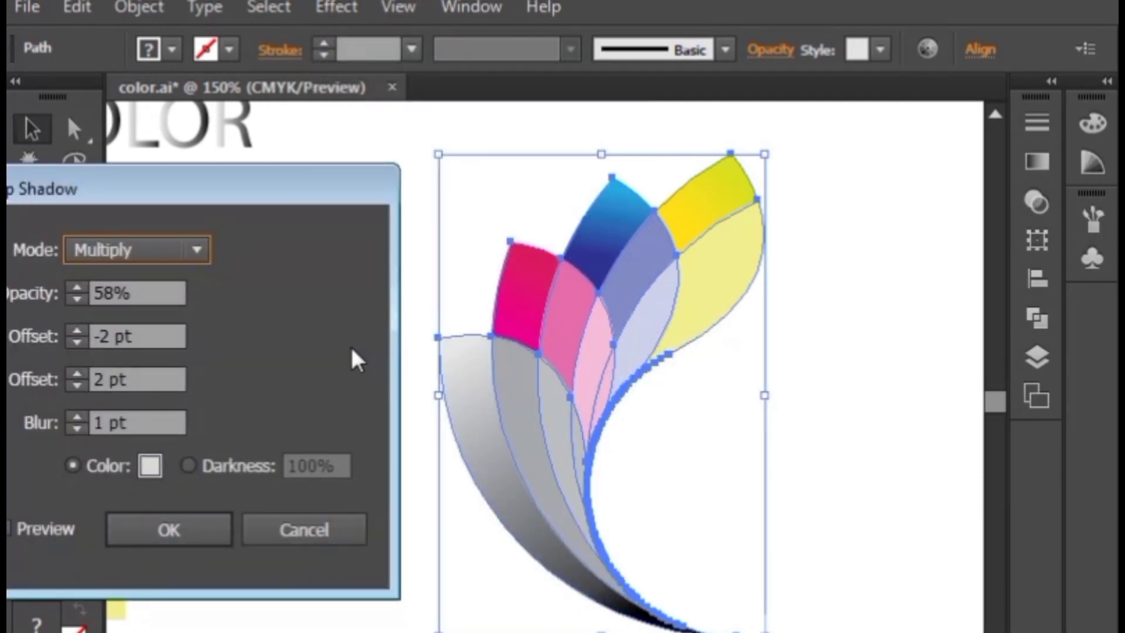
{"action": "left_click_drag", "start_coordinate": [306, 190], "coordinate": [350, 155]}
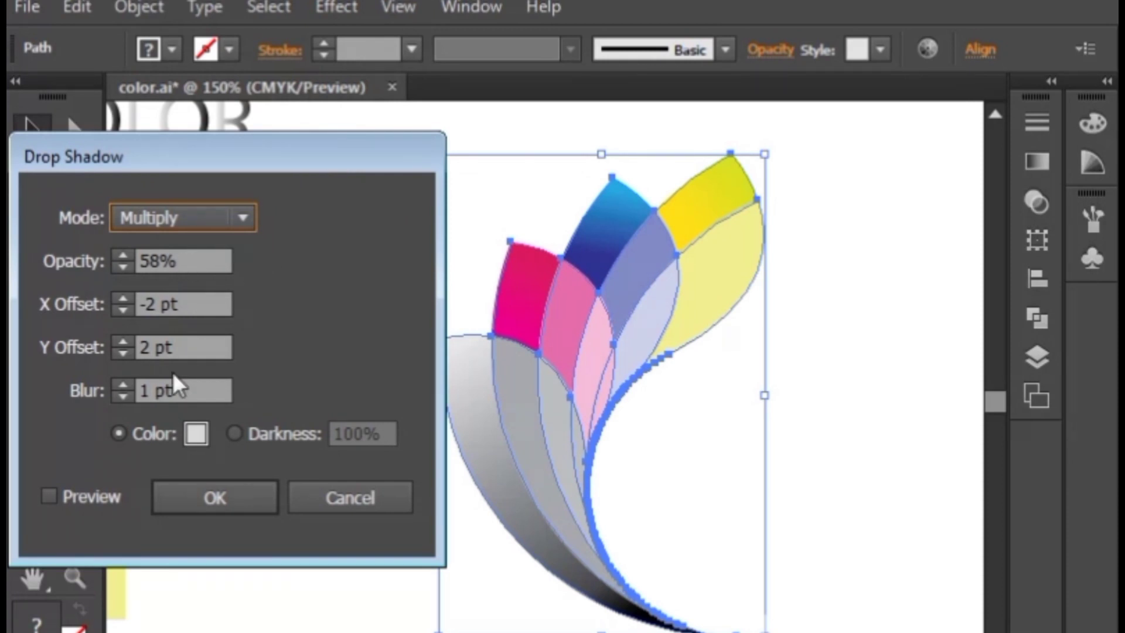
{"action": "left_click", "coordinate": [60, 498]}
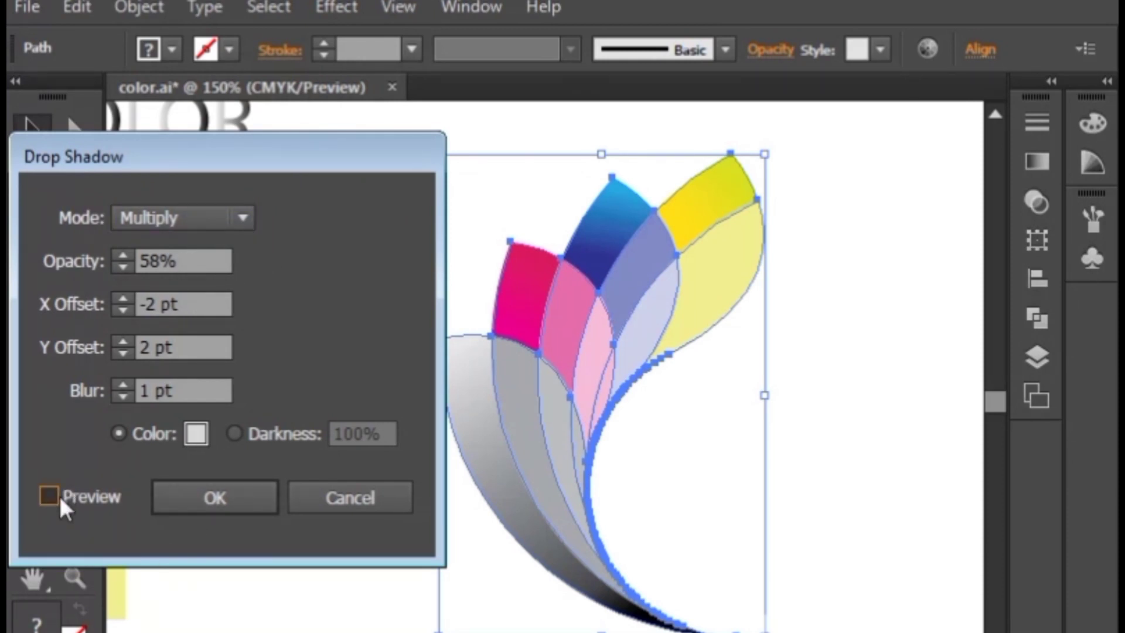
{"action": "left_click", "coordinate": [59, 497]}
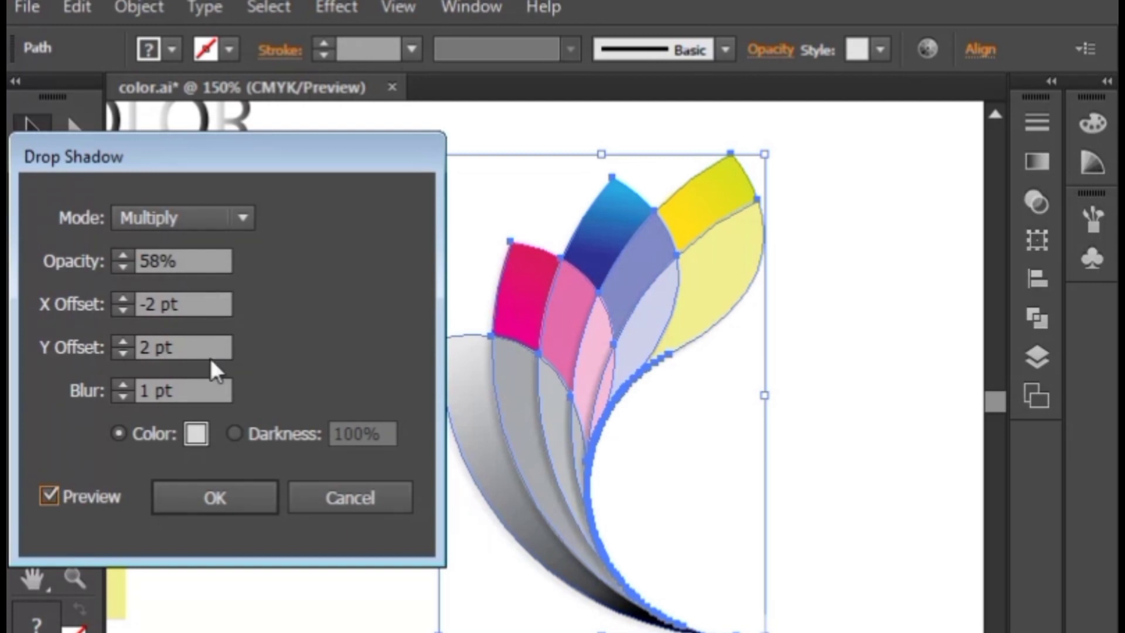
- Darken the shadow colour to a mid grey and apply the drop shadow at 58% opacity
{"action": "left_click", "coordinate": [202, 439]}
{"action": "left_click", "coordinate": [216, 283]}
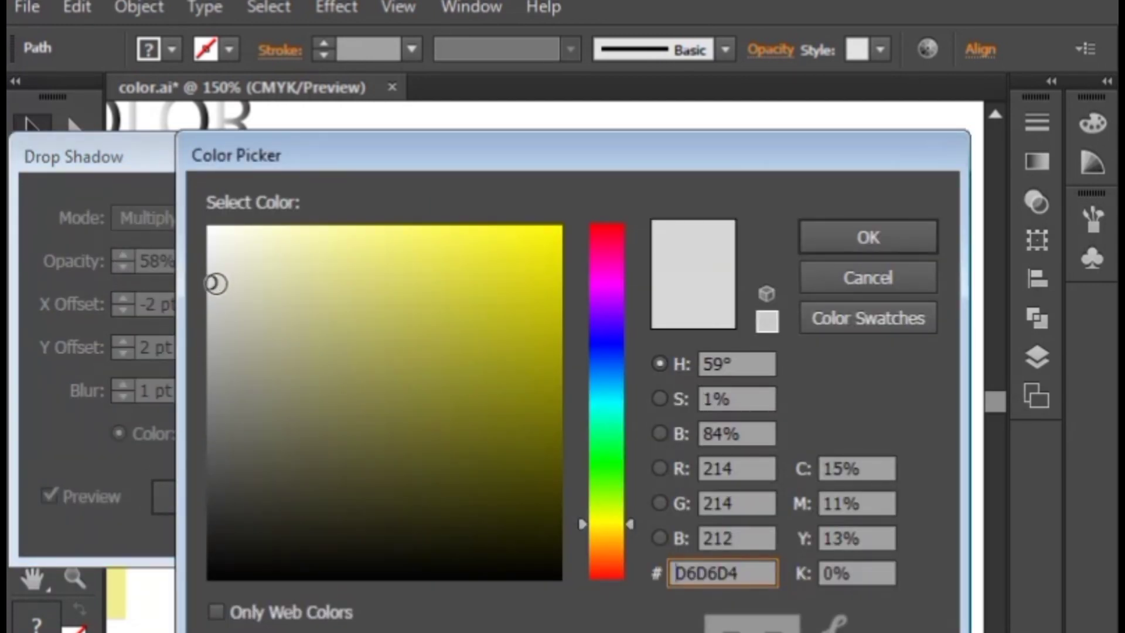
{"action": "left_click_drag", "start_coordinate": [216, 284], "coordinate": [220, 403]}
{"action": "left_click", "coordinate": [833, 235]}
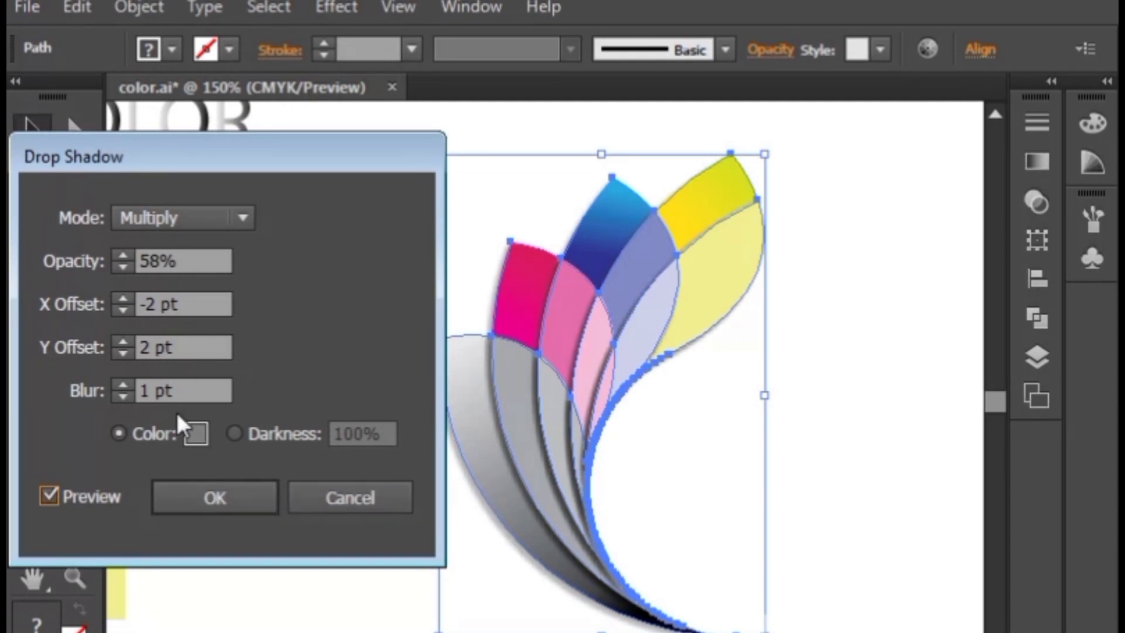
{"action": "left_click", "coordinate": [119, 253]}
{"action": "left_click", "coordinate": [120, 256]}
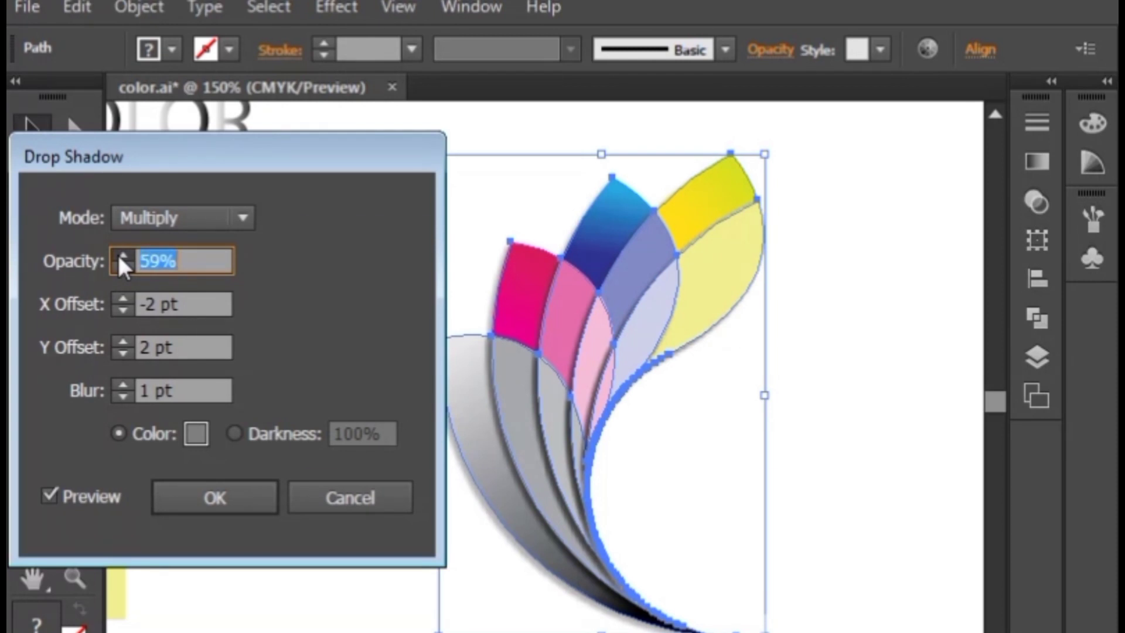
{"action": "left_click", "coordinate": [120, 256]}
{"action": "left_click", "coordinate": [120, 256]}
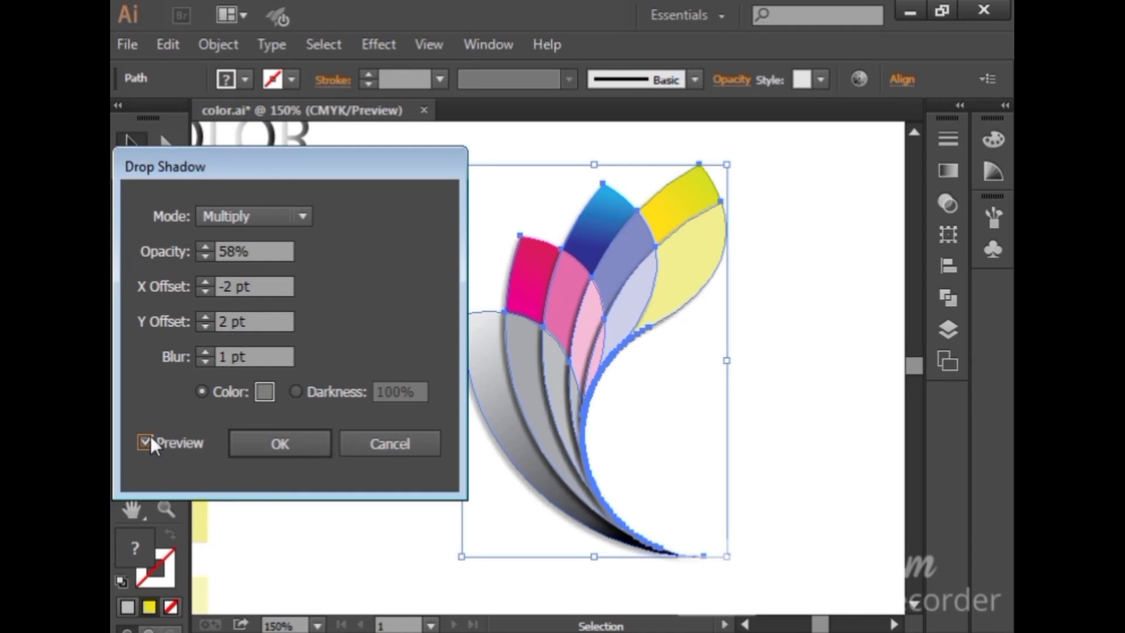
{"action": "left_click", "coordinate": [244, 443]}
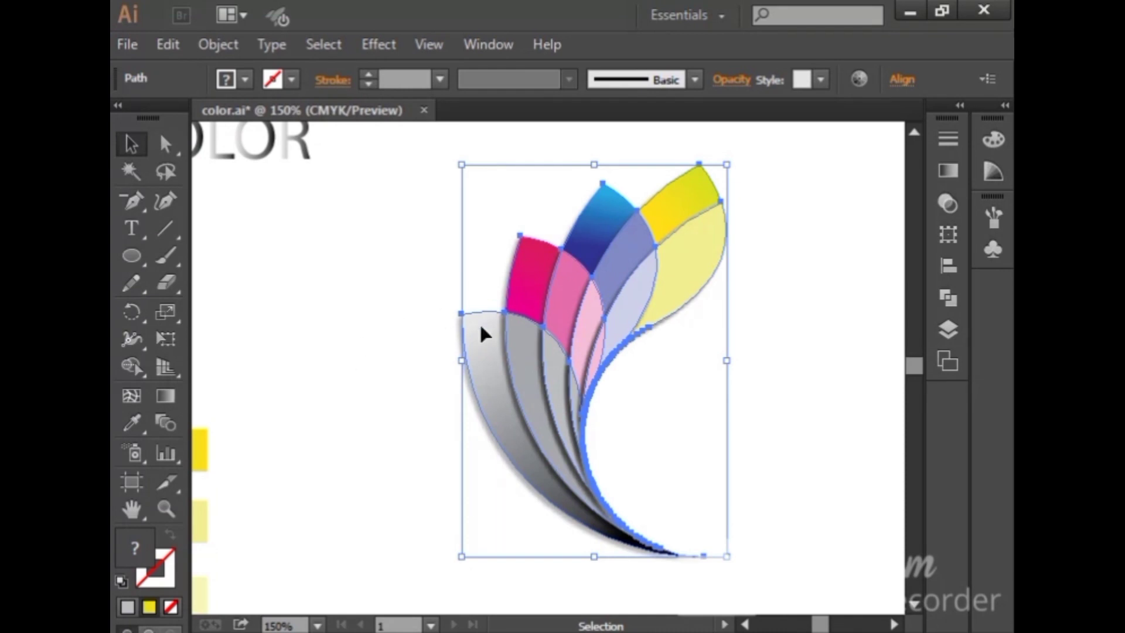
- Group all the shadowed petal pieces and deselect the group
{"action": "left_click", "coordinate": [376, 328]}
{"action": "right_click", "coordinate": [594, 345]}
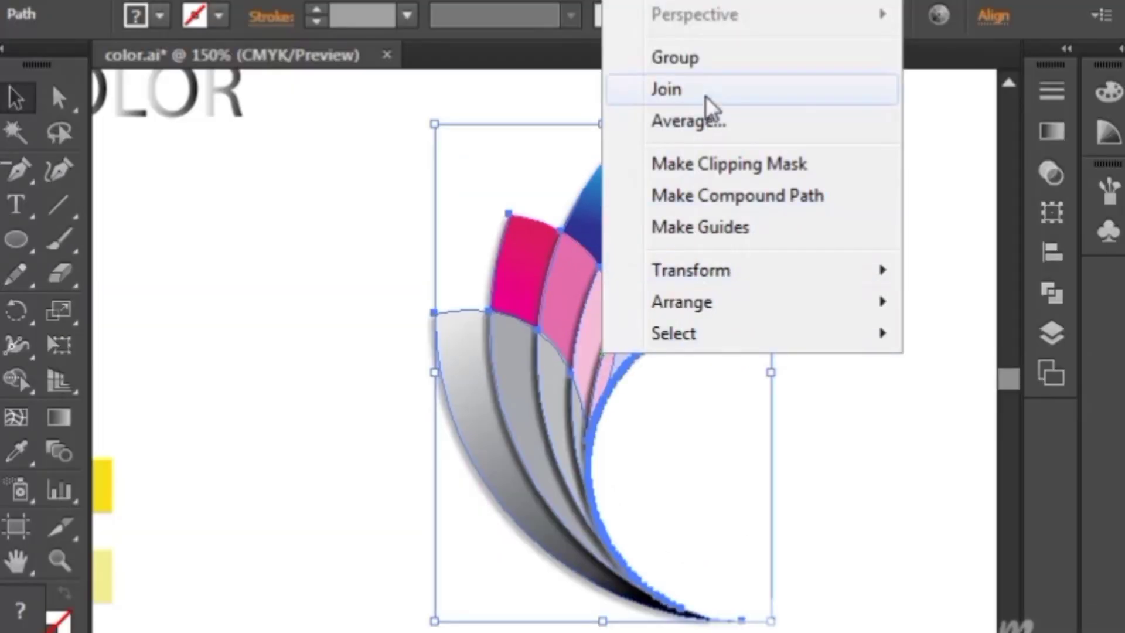
{"action": "left_click", "coordinate": [708, 64]}
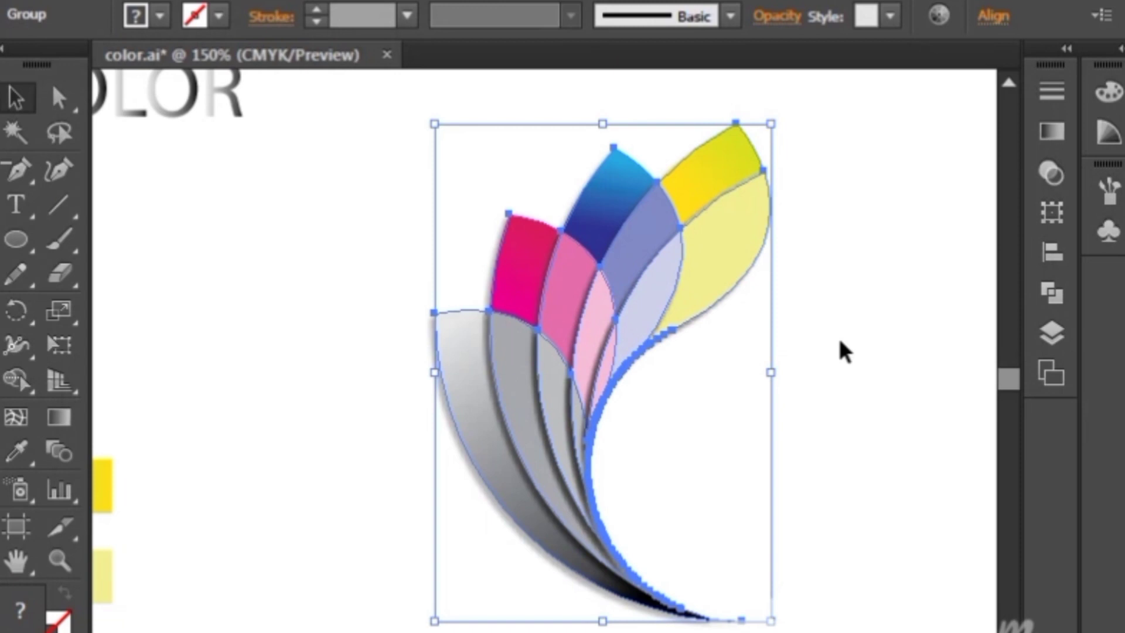
{"action": "left_click", "coordinate": [848, 353]}
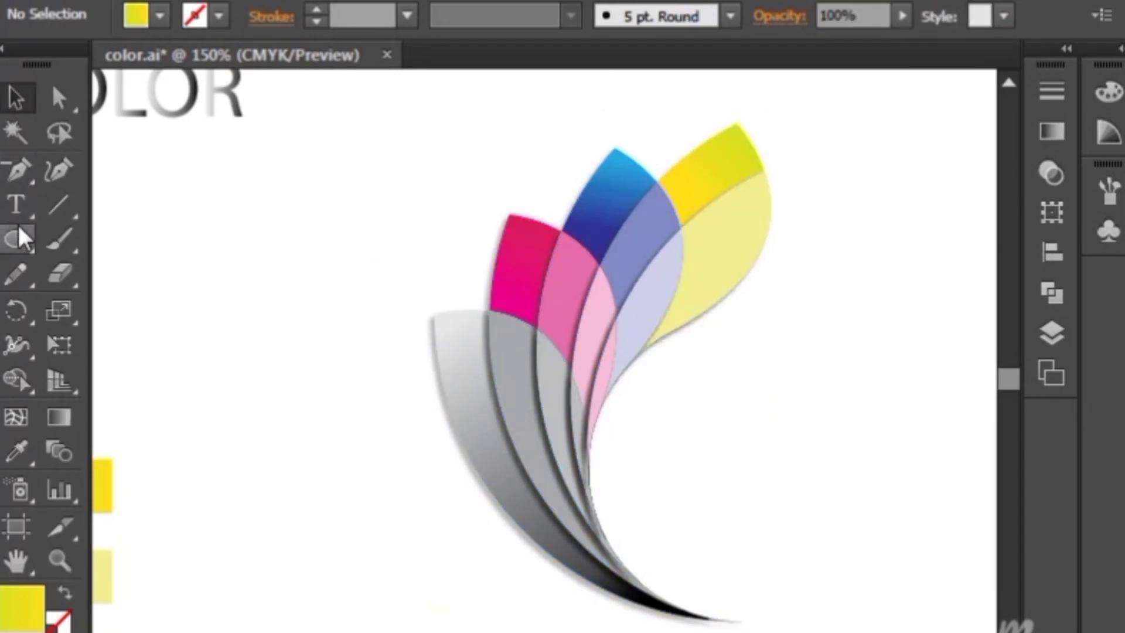
- Add the text "COLOR" beside the petals' inner curve, enlarge it to roughly petal-group width and adjust its position
{"action": "left_click", "coordinate": [18, 204]}
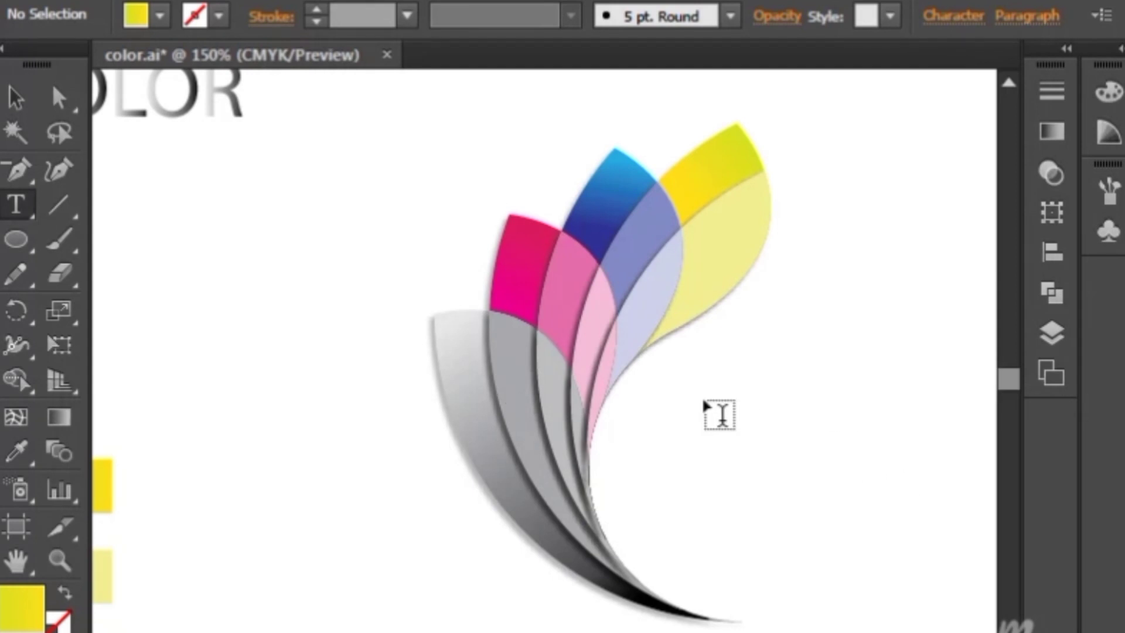
{"action": "left_click", "coordinate": [720, 415]}
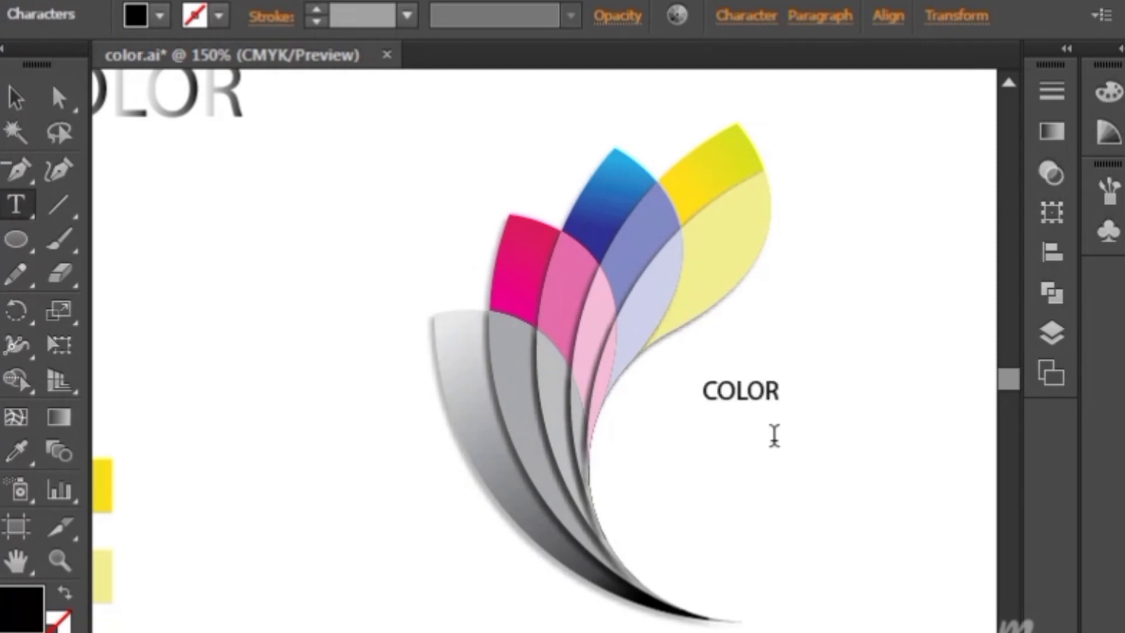
{"action": "left_click", "coordinate": [16, 98]}
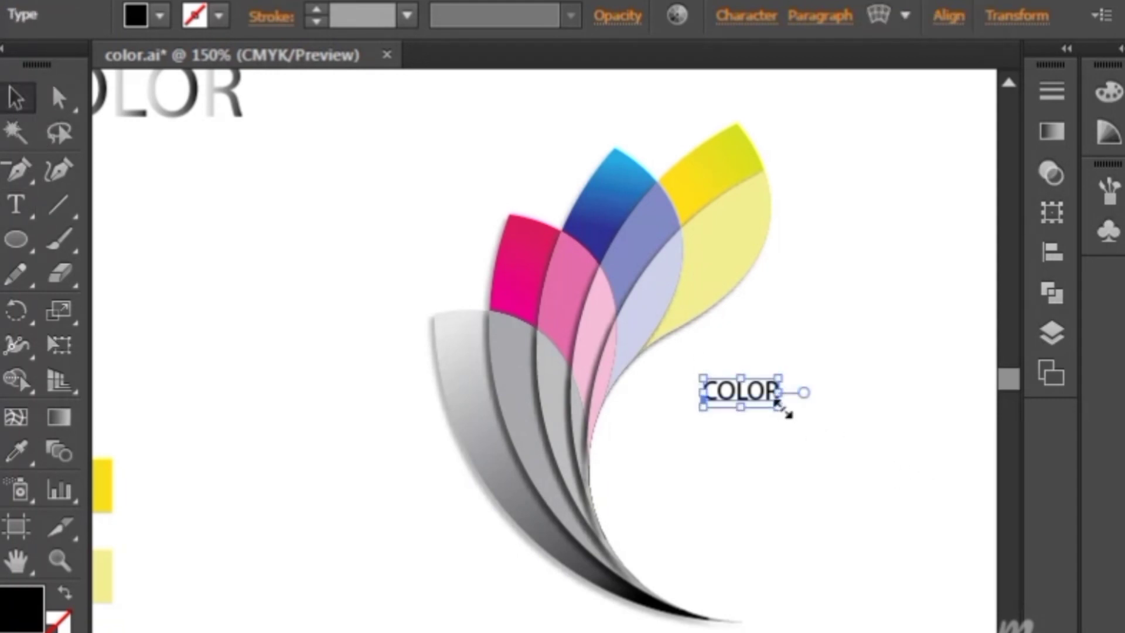
{"action": "left_click_drag", "start_coordinate": [779, 408], "coordinate": [975, 479]}
{"action": "mouse_move", "coordinate": [847, 461]}
{"action": "left_mouse_down"}
{"action": "mouse_move", "coordinate": [826, 458]}
{"action": "mouse_move", "coordinate": [837, 470]}
{"action": "left_mouse_up"}
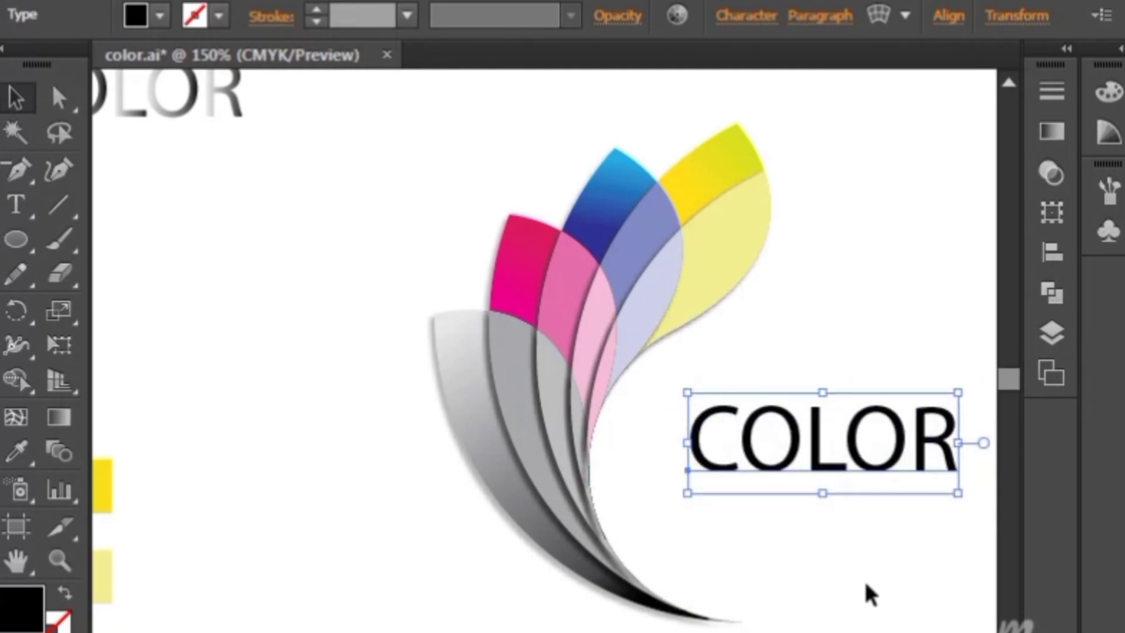
{"action": "left_click", "coordinate": [866, 557]}
- Convert the large COLOR text to outlines
{"action": "left_click", "coordinate": [800, 444]}
{"action": "right_click", "coordinate": [799, 443]}
{"action": "left_click", "coordinate": [901, 311]}
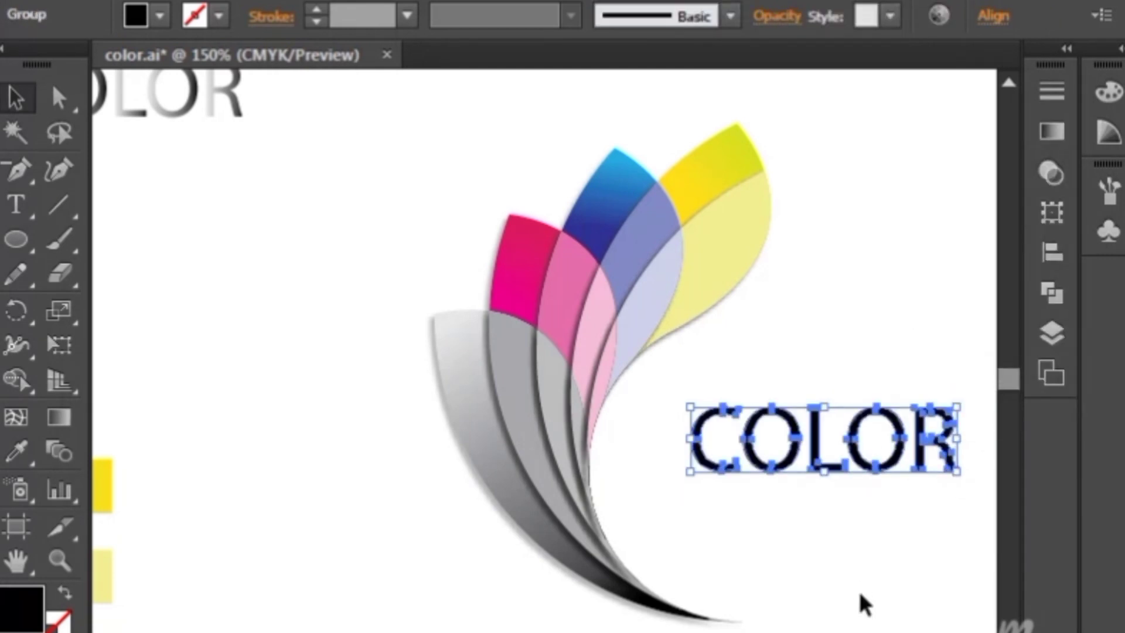
{"action": "left_click", "coordinate": [871, 557]}
- Fill the outlined COLOR lettering with the grey gradient sampled from the large grey petal, and deselect it
{"action": "left_click_drag", "start_coordinate": [737, 379], "coordinate": [975, 524]}
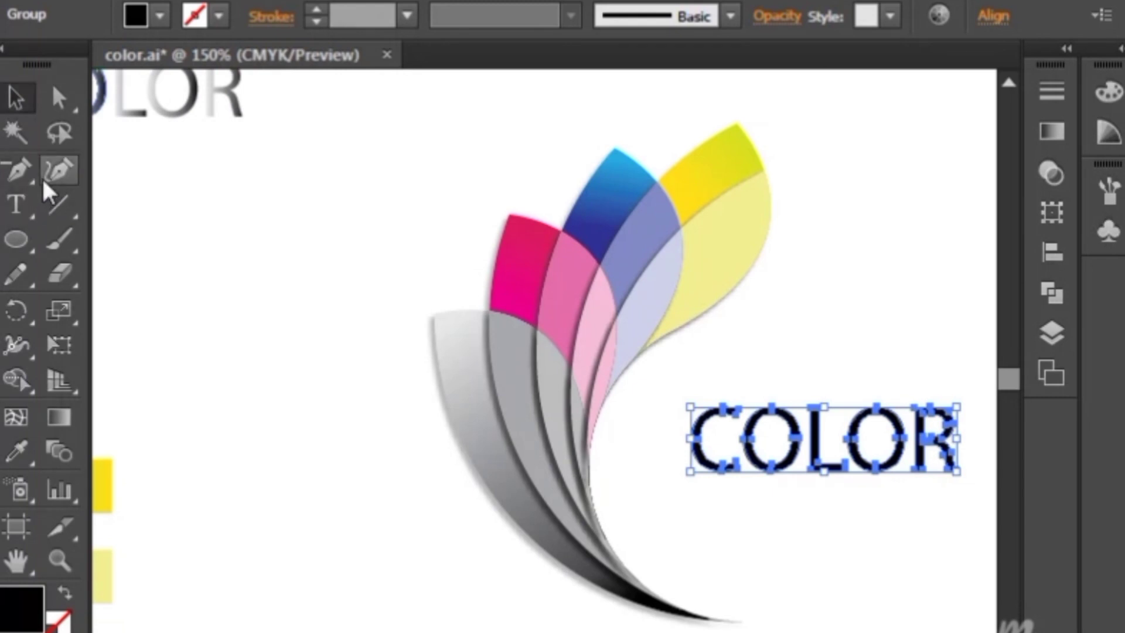
{"action": "left_click", "coordinate": [16, 454]}
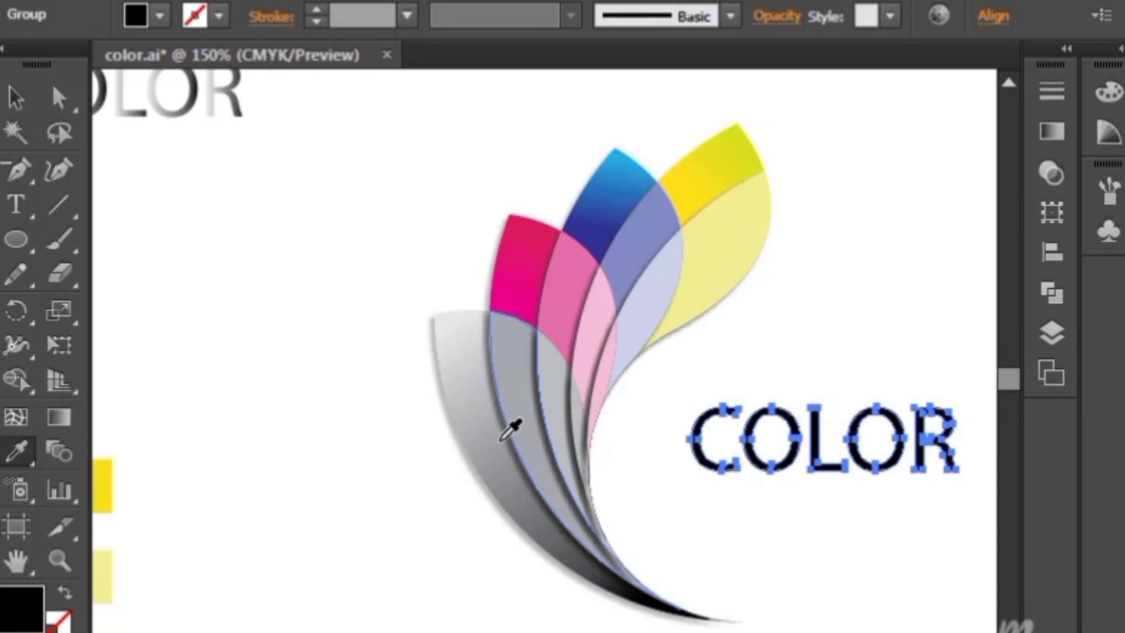
{"action": "left_click", "coordinate": [490, 445]}
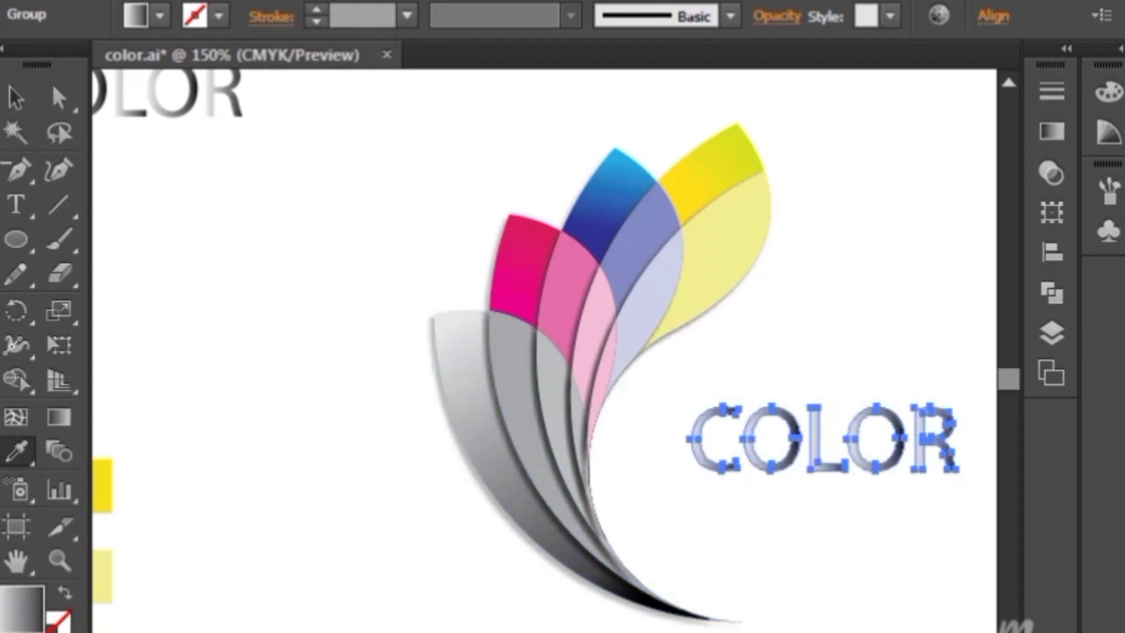
{"action": "left_click", "coordinate": [16, 100]}
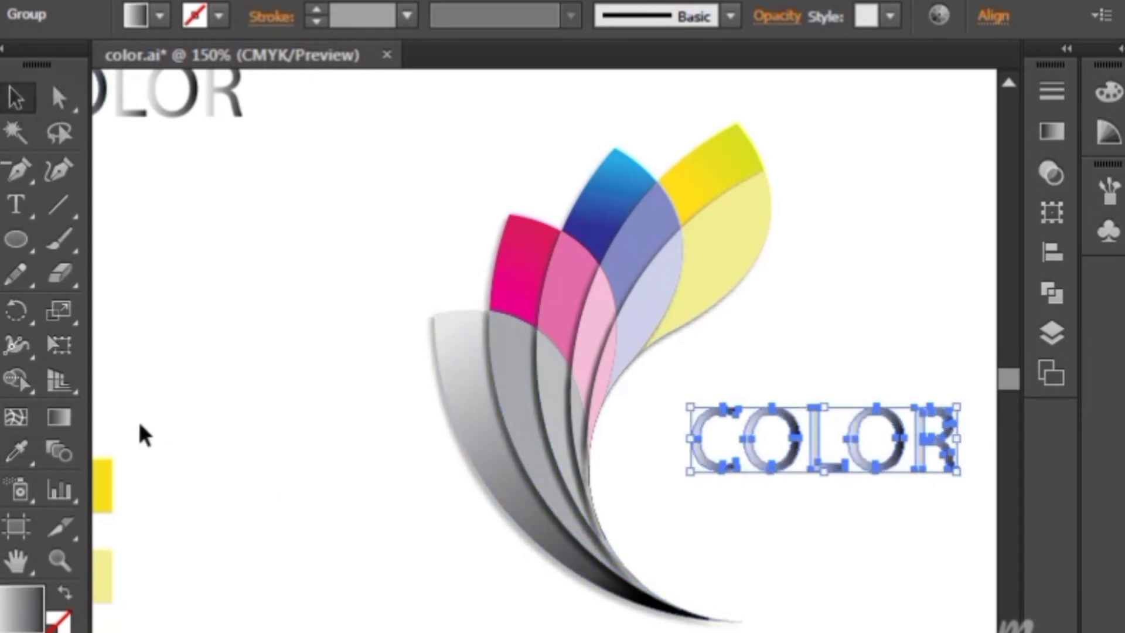
{"action": "left_click", "coordinate": [242, 479]}
- Group the petal artwork together with the COLOR lettering
{"action": "left_click_drag", "start_coordinate": [441, 102], "coordinate": [952, 618]}
{"action": "right_click", "coordinate": [607, 390]}
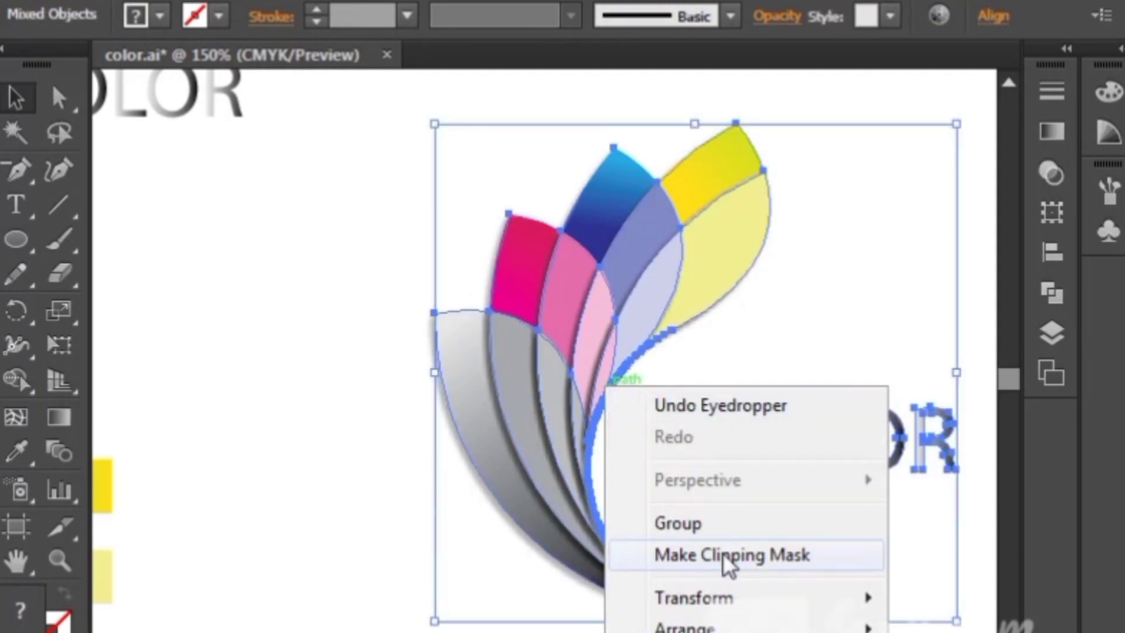
{"action": "left_click", "coordinate": [710, 529]}
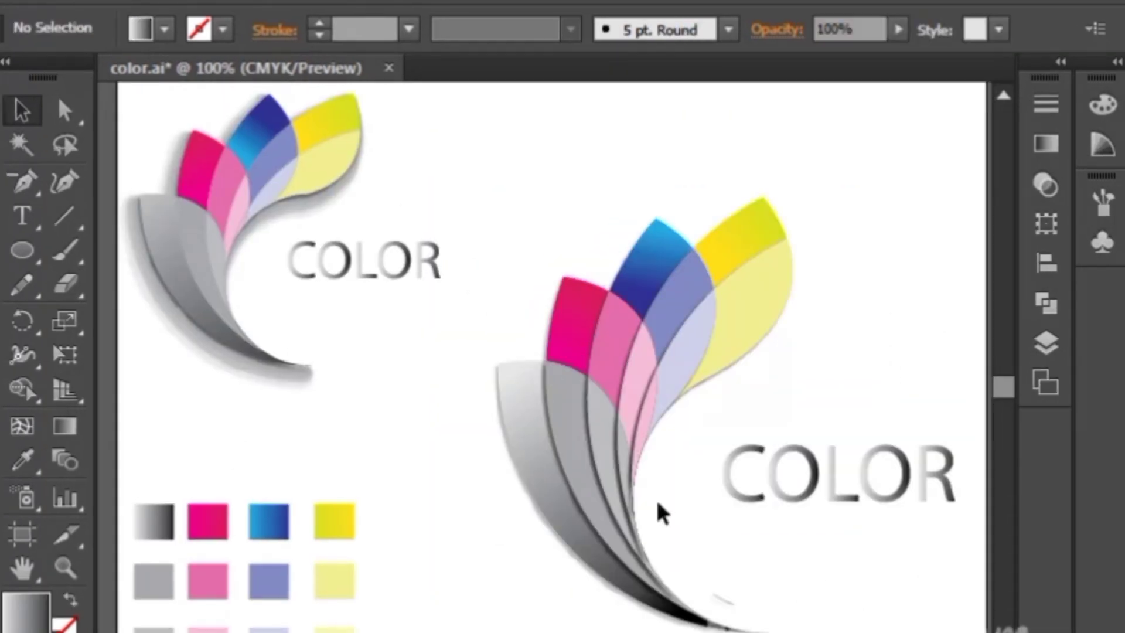